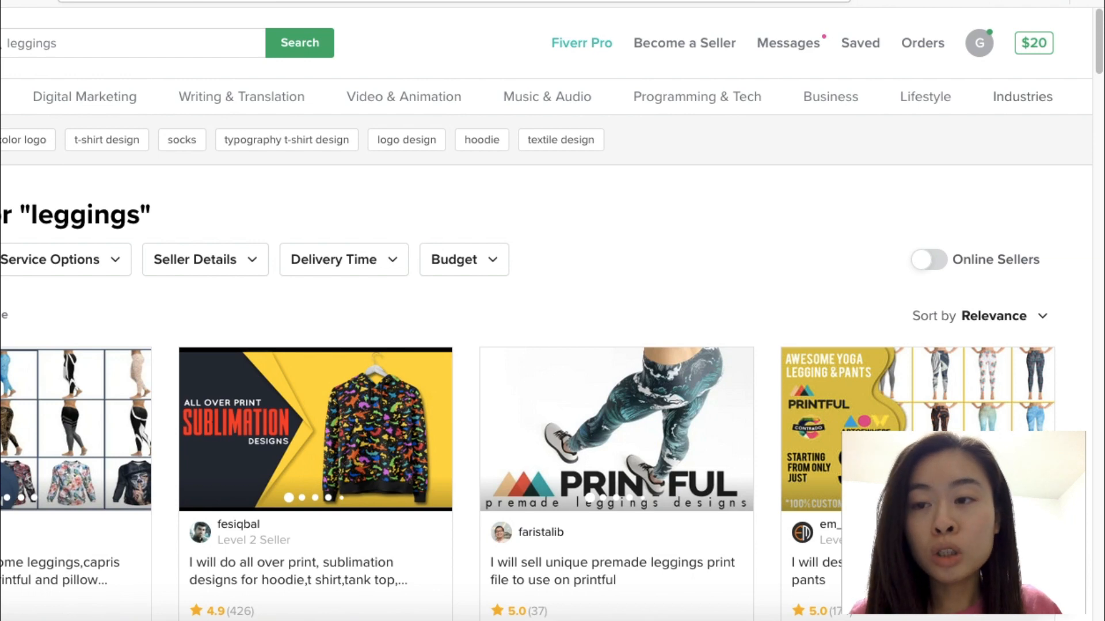
- Examine the leggings design gigs in the Fiverr search results, comparing their sample styles, ratings and starting prices
{"action": "scroll", "coordinate": [184, 214], "scroll_direction": "down", "scroll_amount": 1}
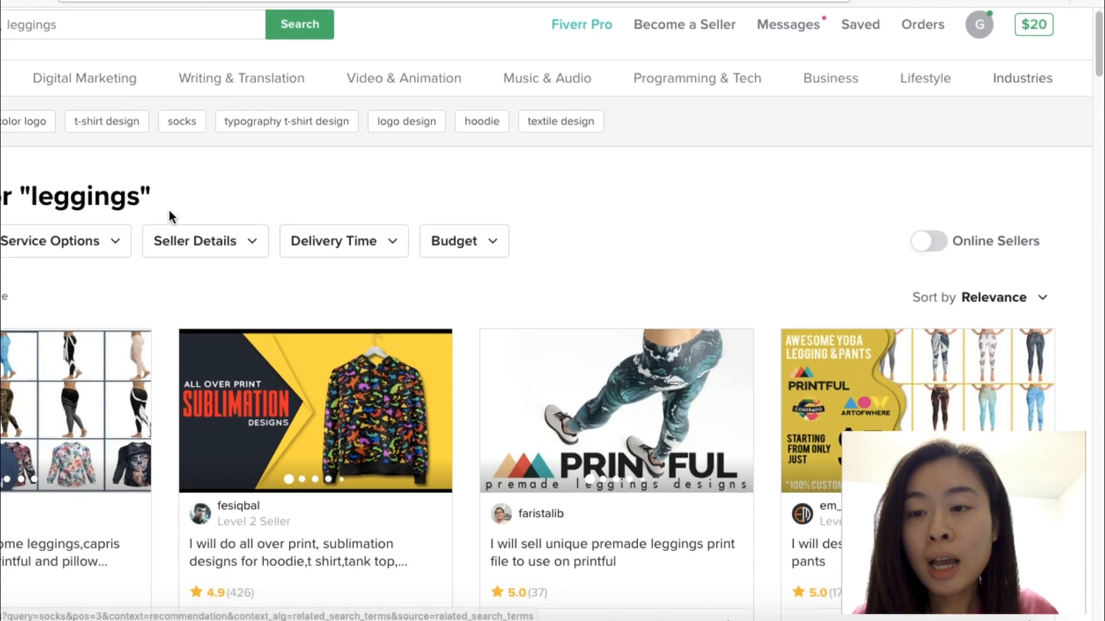
{"action": "scroll", "coordinate": [37, 119], "scroll_direction": "up", "scroll_amount": 1}
{"action": "scroll", "coordinate": [963, 237], "scroll_direction": "down", "scroll_amount": 5}
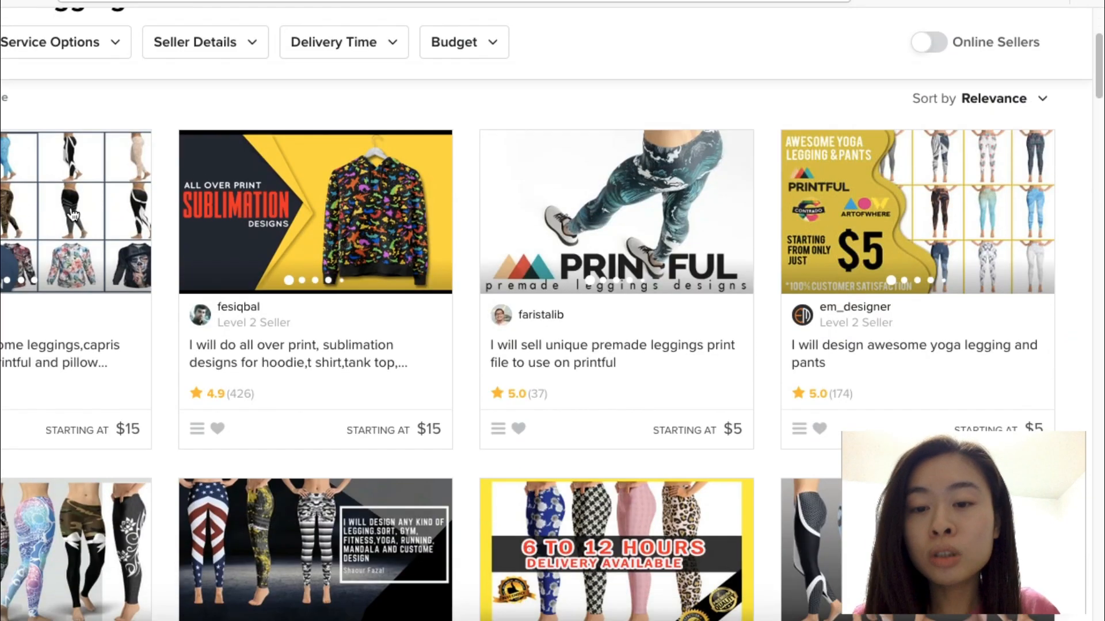
{"action": "scroll", "coordinate": [741, 411], "scroll_direction": "down", "scroll_amount": 2}
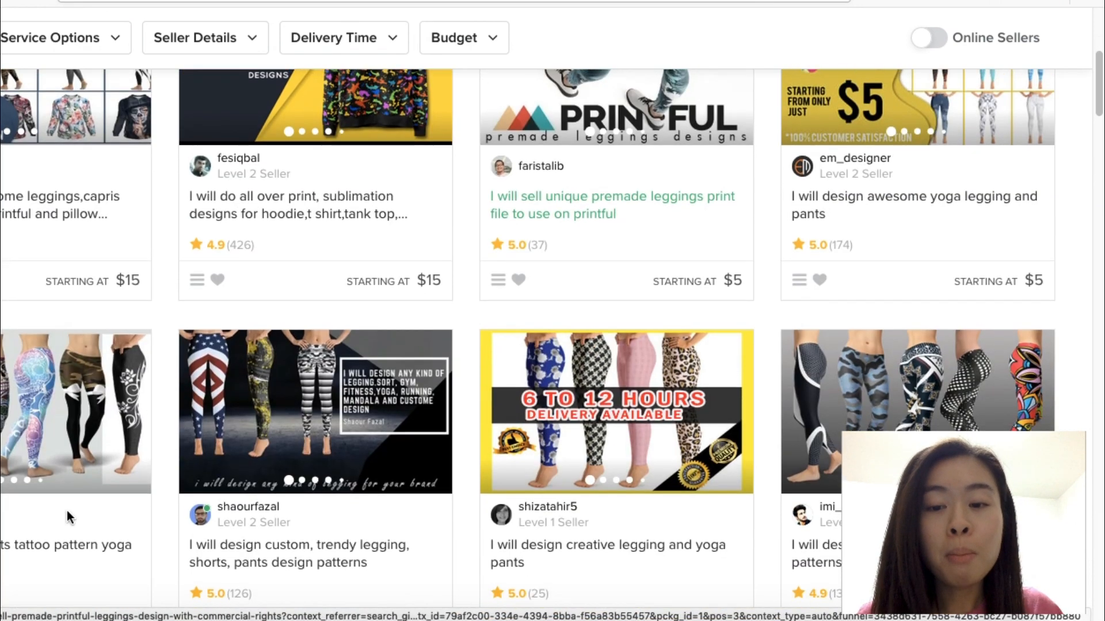
{"action": "scroll", "coordinate": [741, 410], "scroll_direction": "down", "scroll_amount": 2}
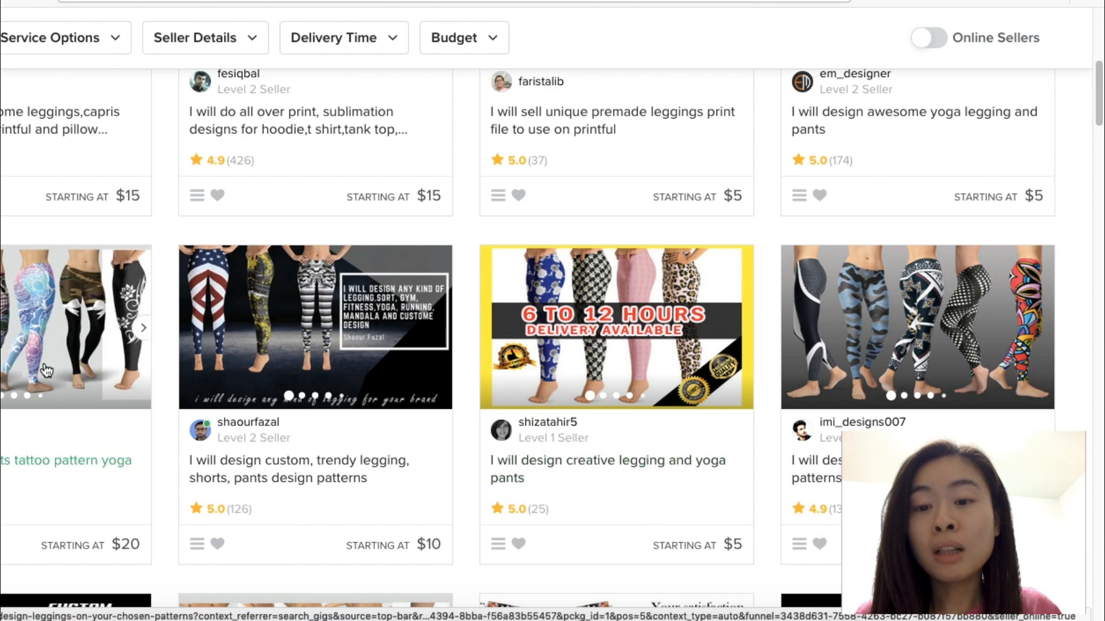
{"action": "scroll", "coordinate": [47, 369], "scroll_direction": "down", "scroll_amount": 5}
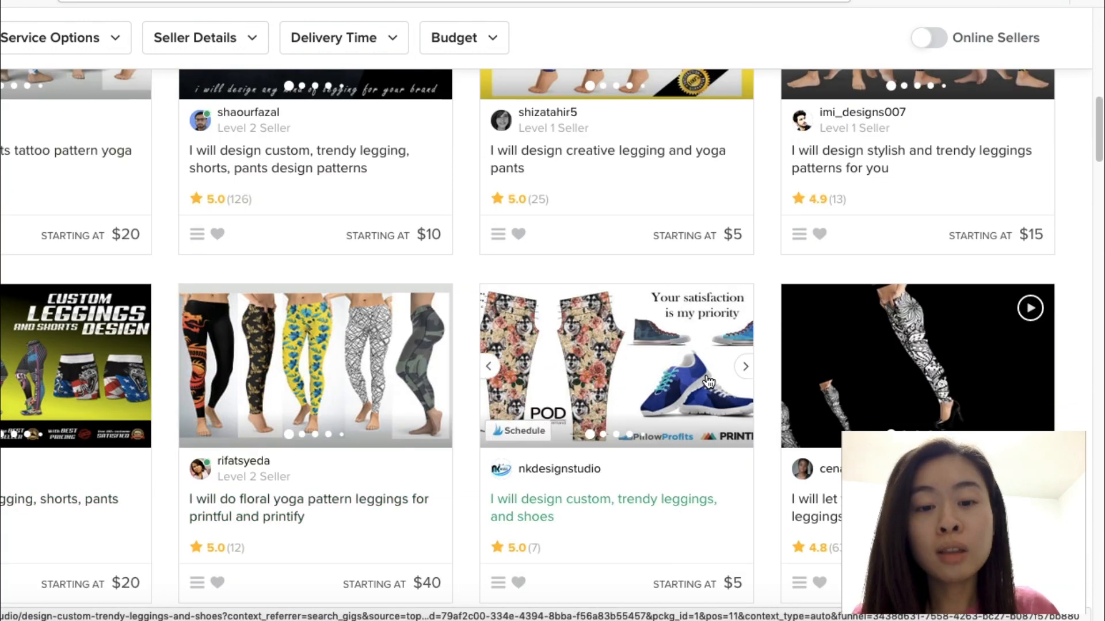
{"action": "scroll", "coordinate": [706, 384], "scroll_direction": "down", "scroll_amount": 3}
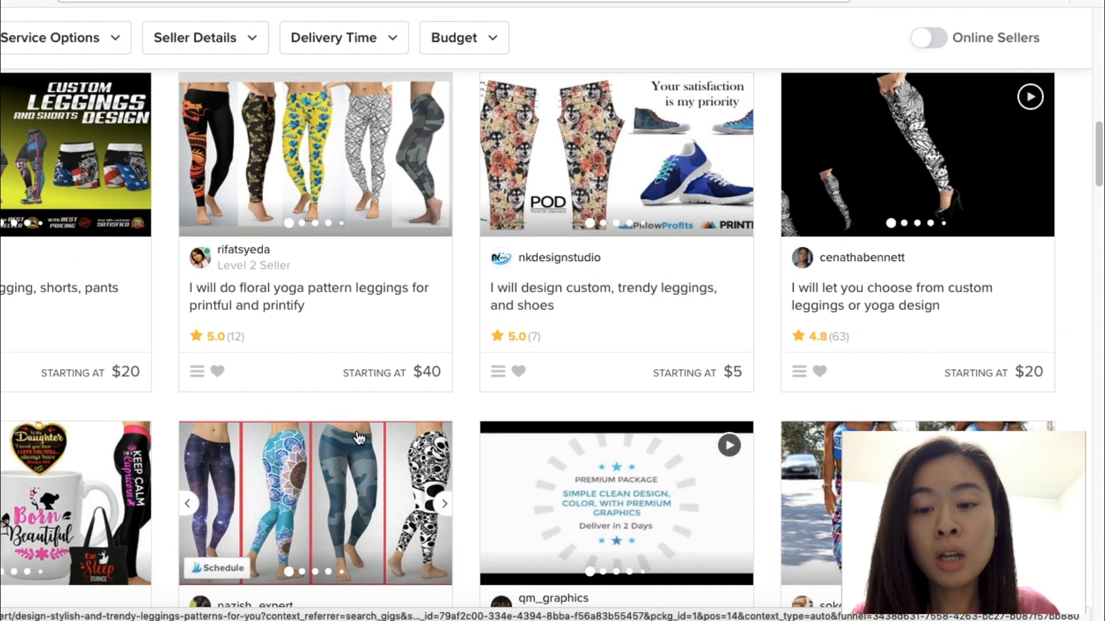
{"action": "scroll", "coordinate": [144, 432], "scroll_direction": "down", "scroll_amount": 2}
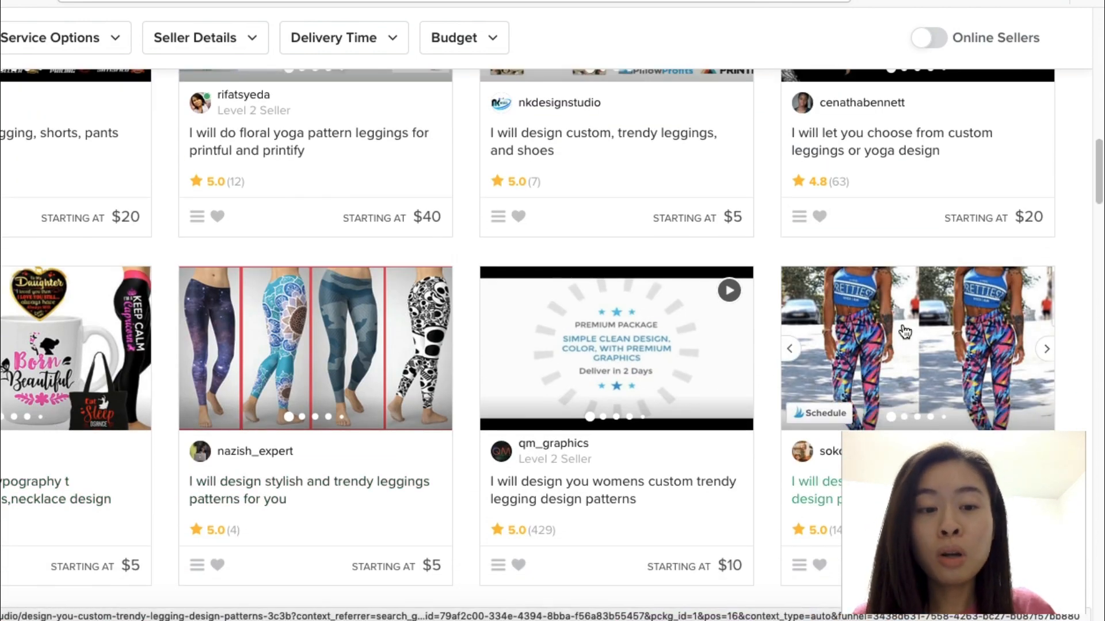
{"action": "scroll", "coordinate": [521, 329], "scroll_direction": "up", "scroll_amount": 4}
{"action": "scroll", "coordinate": [522, 330], "scroll_direction": "up", "scroll_amount": 6}
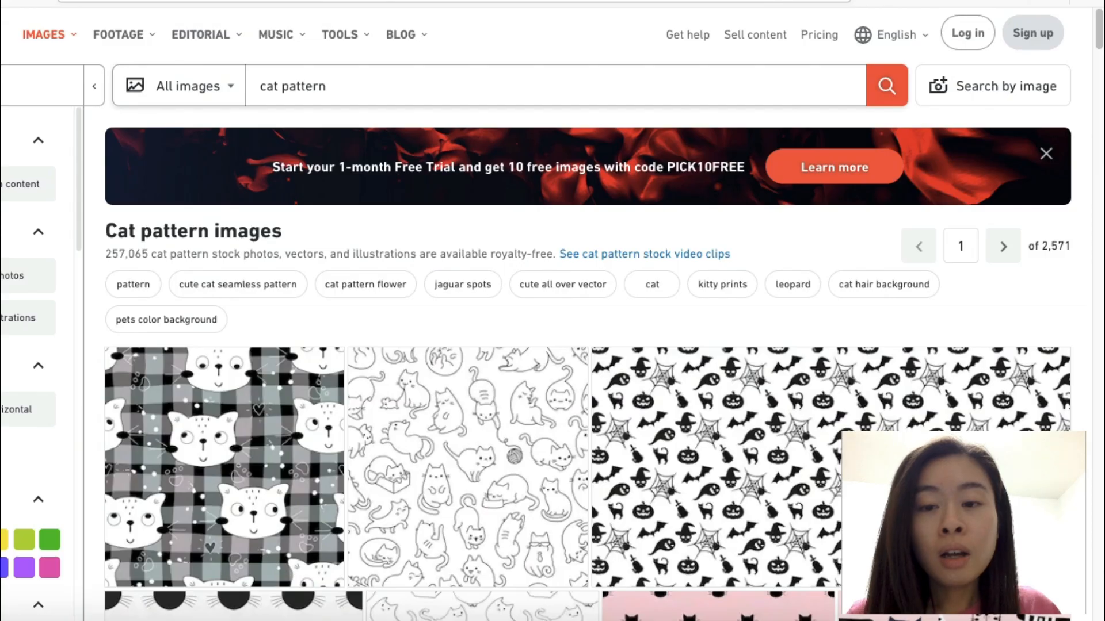
- Look through the cat pattern results on the stock image site for seamless designs suitable for leggings
{"action": "scroll", "coordinate": [467, 403], "scroll_direction": "down", "scroll_amount": 1}
{"action": "scroll", "coordinate": [297, 170], "scroll_direction": "up", "scroll_amount": 1}
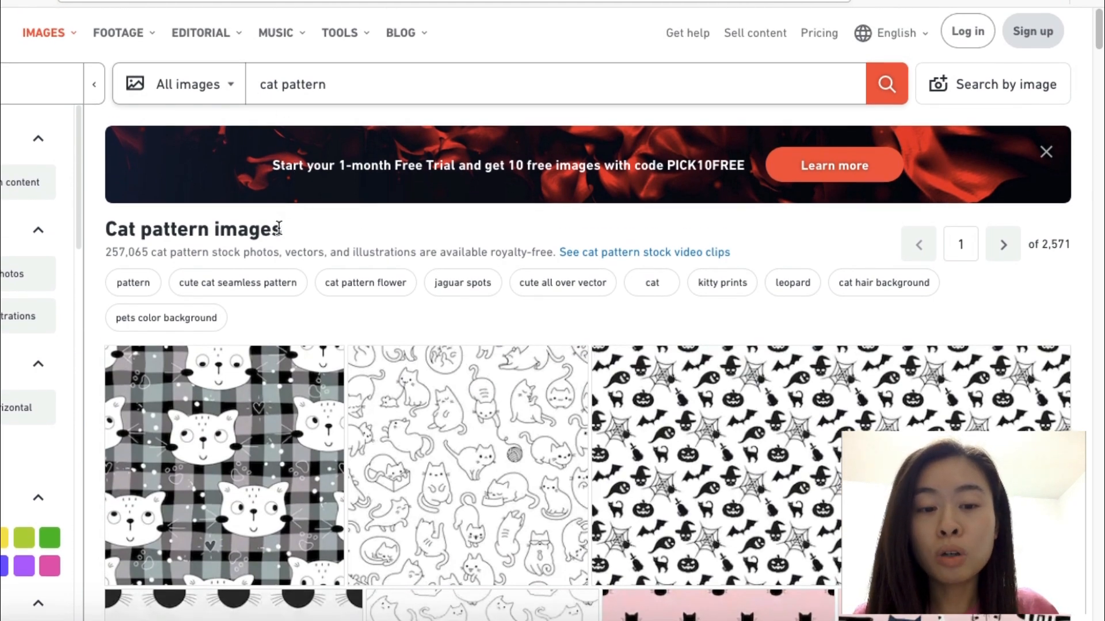
{"action": "scroll", "coordinate": [322, 230], "scroll_direction": "down", "scroll_amount": 7}
{"action": "scroll", "coordinate": [332, 252], "scroll_direction": "down", "scroll_amount": 4}
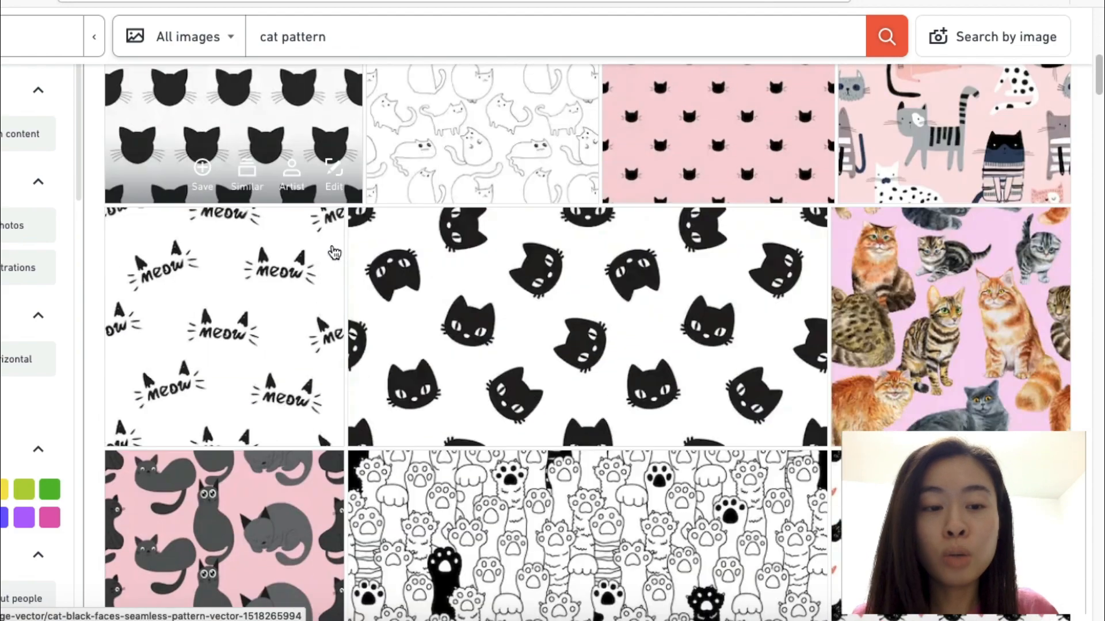
{"action": "scroll", "coordinate": [383, 255], "scroll_direction": "down", "scroll_amount": 3}
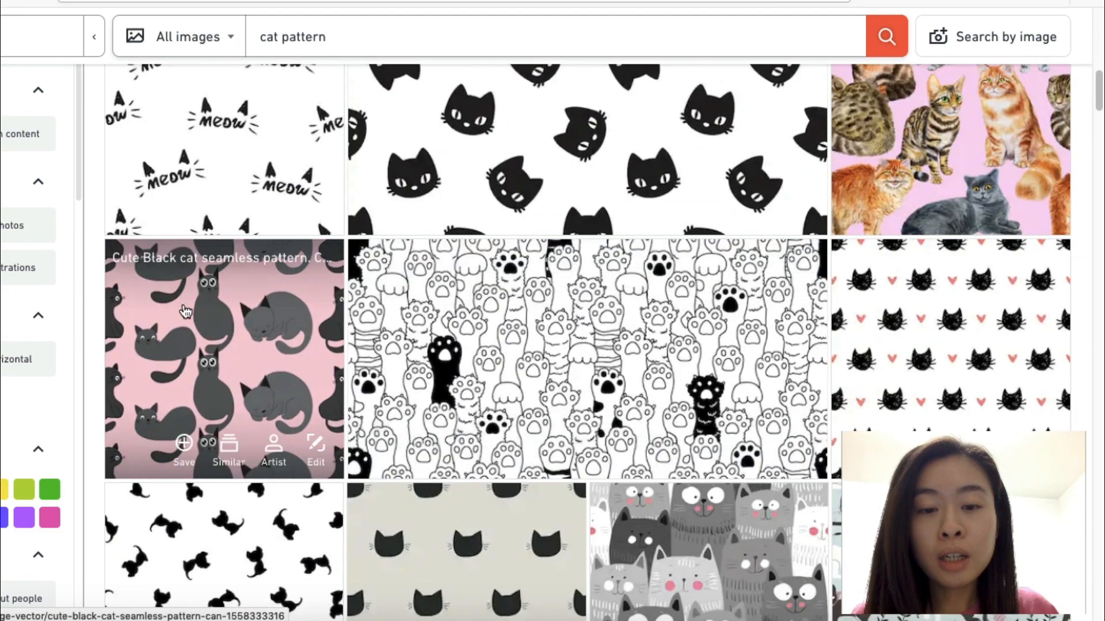
{"action": "scroll", "coordinate": [473, 395], "scroll_direction": "down", "scroll_amount": 4}
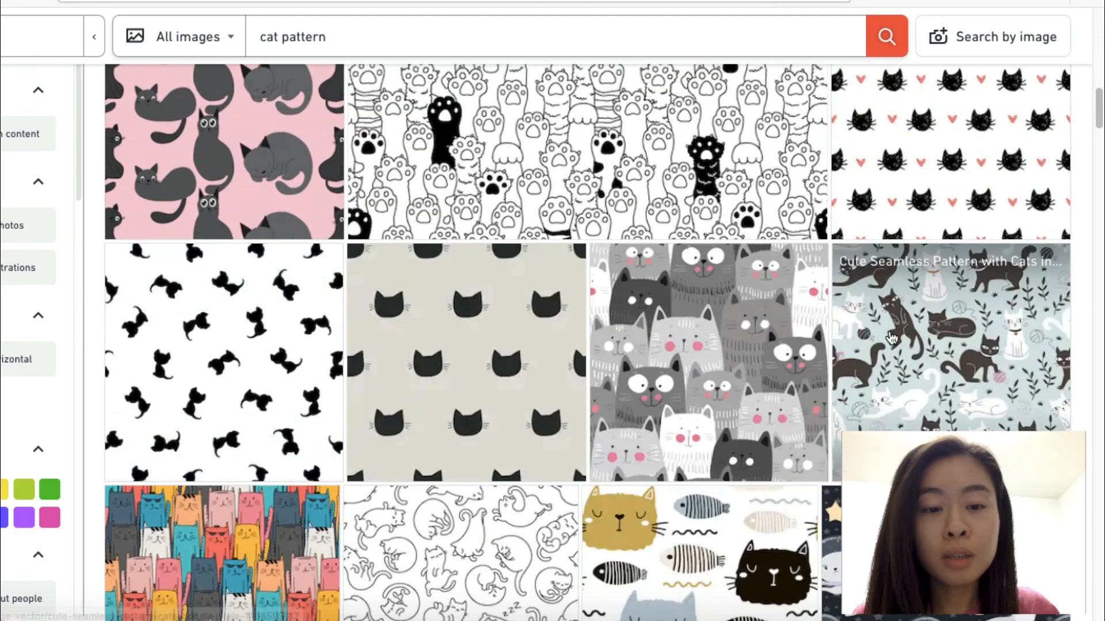
{"action": "scroll", "coordinate": [473, 395], "scroll_direction": "down", "scroll_amount": 6}
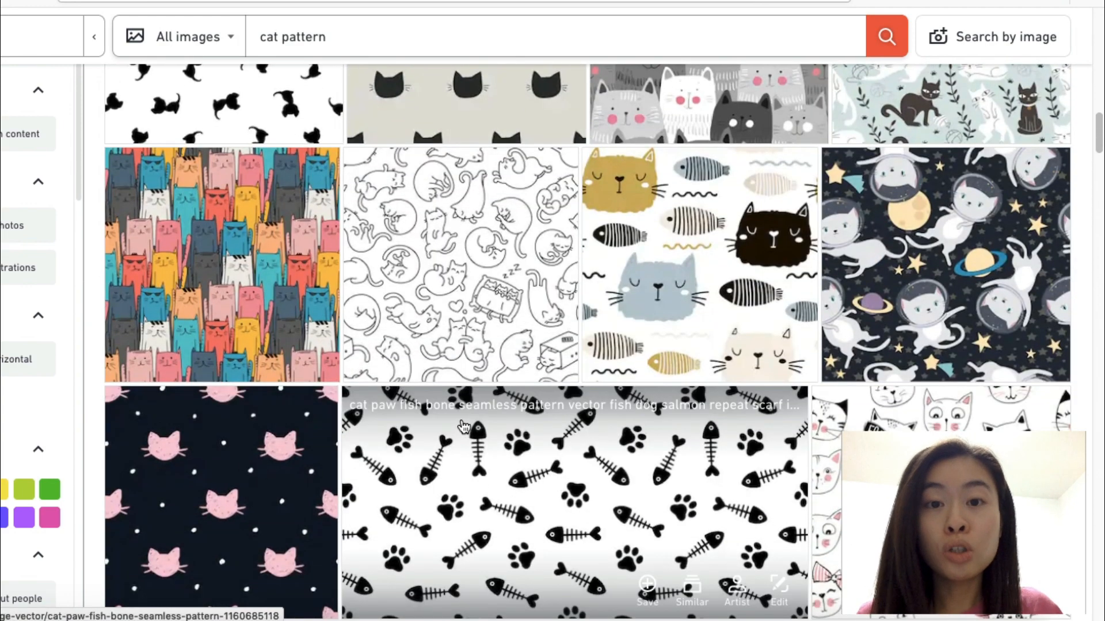
{"action": "scroll", "coordinate": [439, 340], "scroll_direction": "down", "scroll_amount": 4}
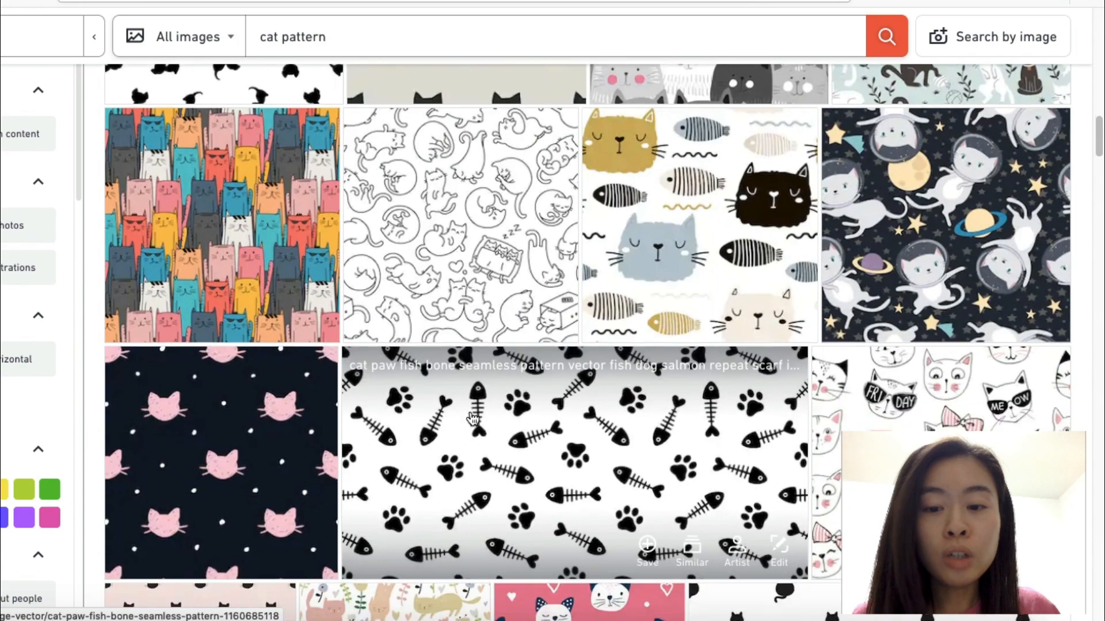
{"action": "scroll", "coordinate": [439, 340], "scroll_direction": "down", "scroll_amount": 5}
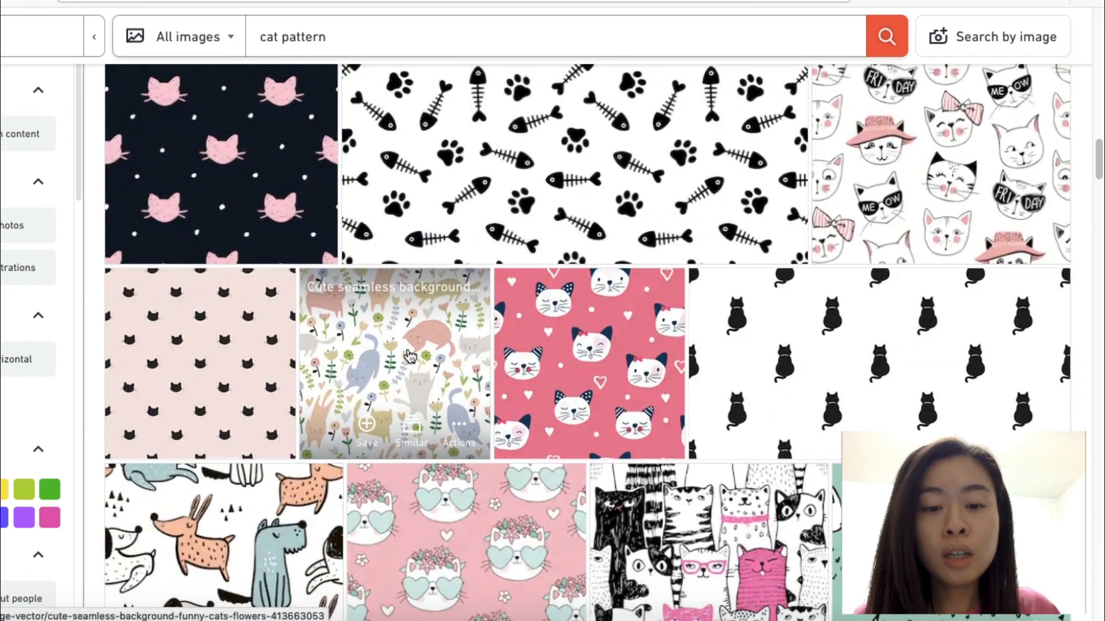
{"action": "scroll", "coordinate": [353, 418], "scroll_direction": "down", "scroll_amount": 4}
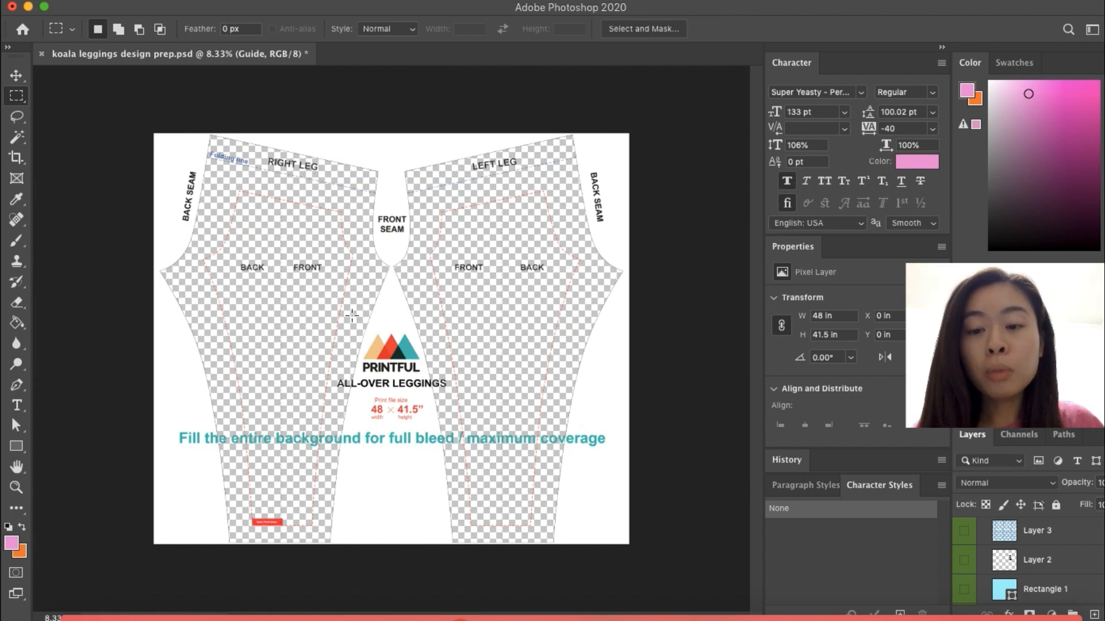
- In the Photoshop leggings template, show the cat pattern on Layer 3 and preview it without the Guide layer
{"action": "scroll", "coordinate": [1030, 564], "scroll_direction": "up", "scroll_amount": 3}
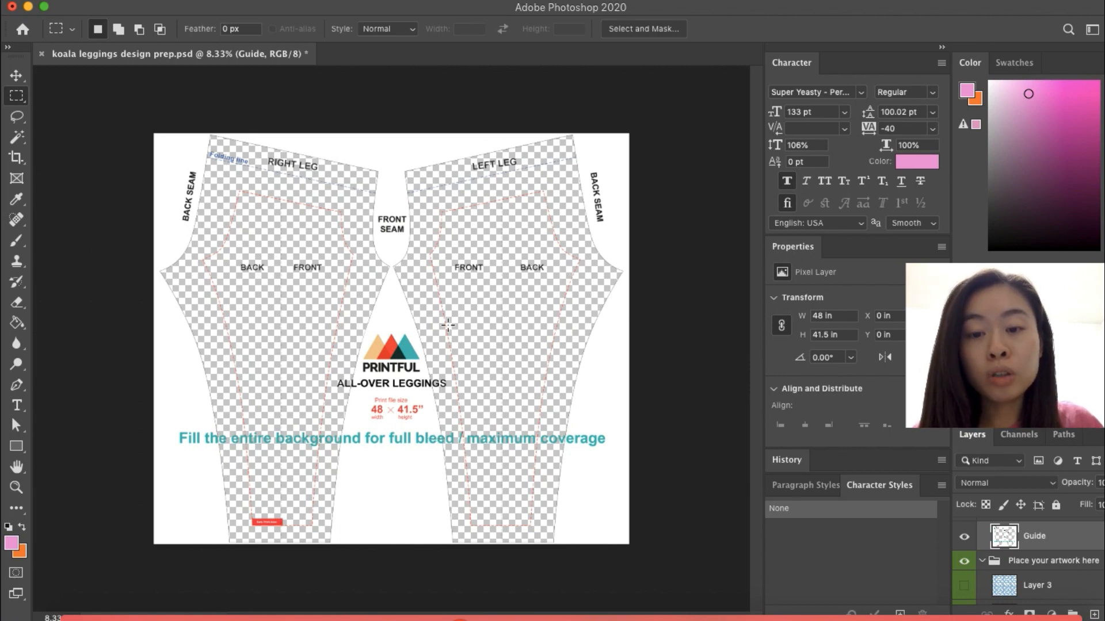
{"action": "scroll", "coordinate": [998, 550], "scroll_direction": "down", "scroll_amount": 2}
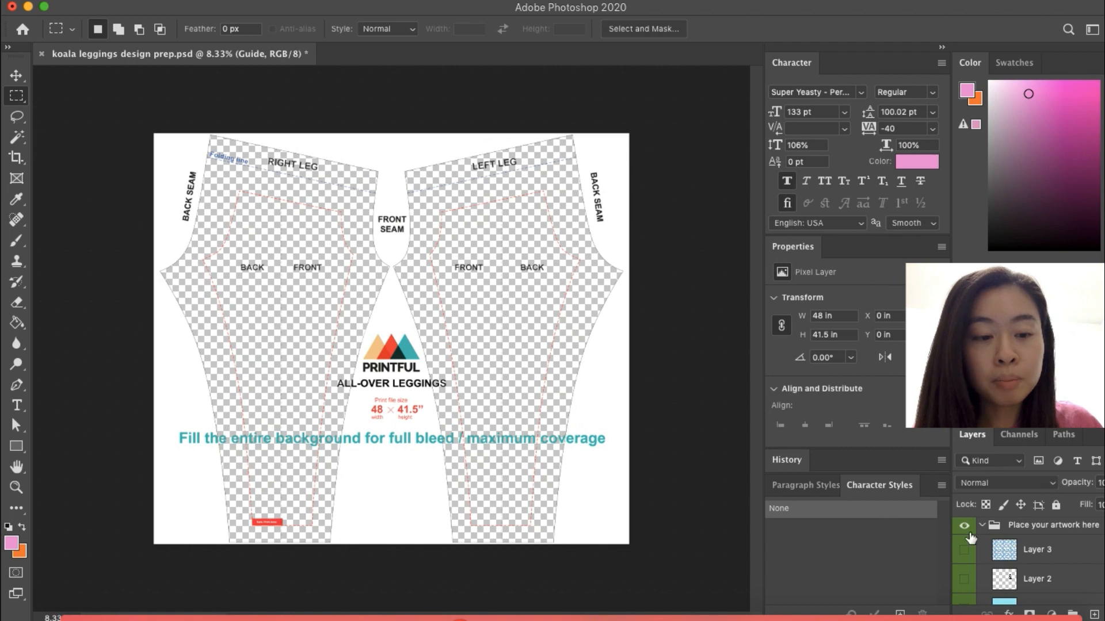
{"action": "left_click", "coordinate": [964, 551]}
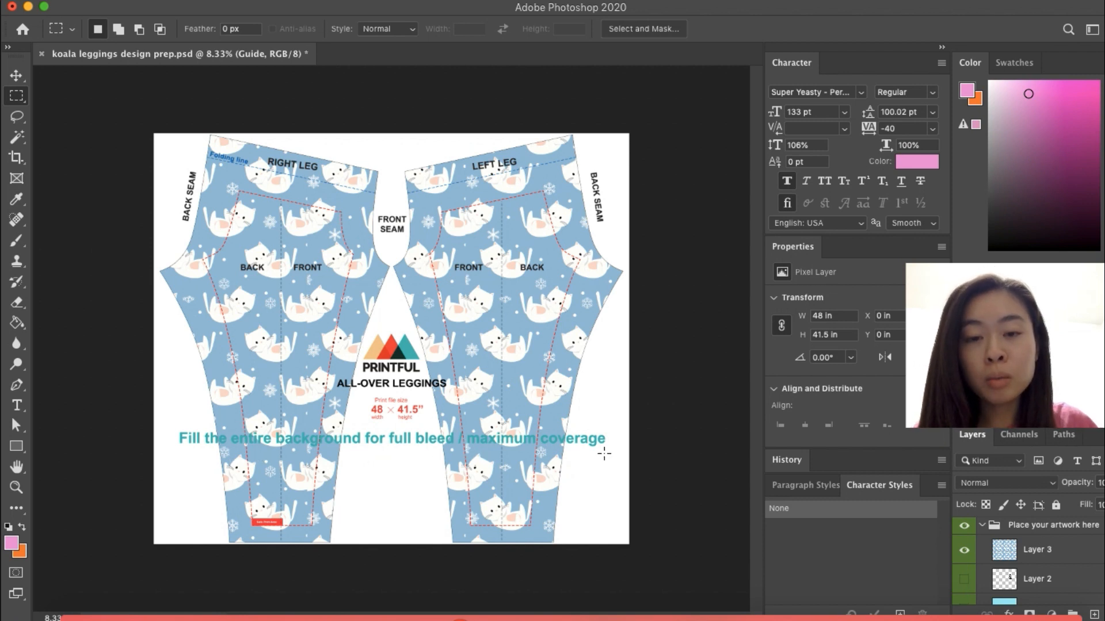
{"action": "scroll", "coordinate": [1050, 595], "scroll_direction": "up", "scroll_amount": 2}
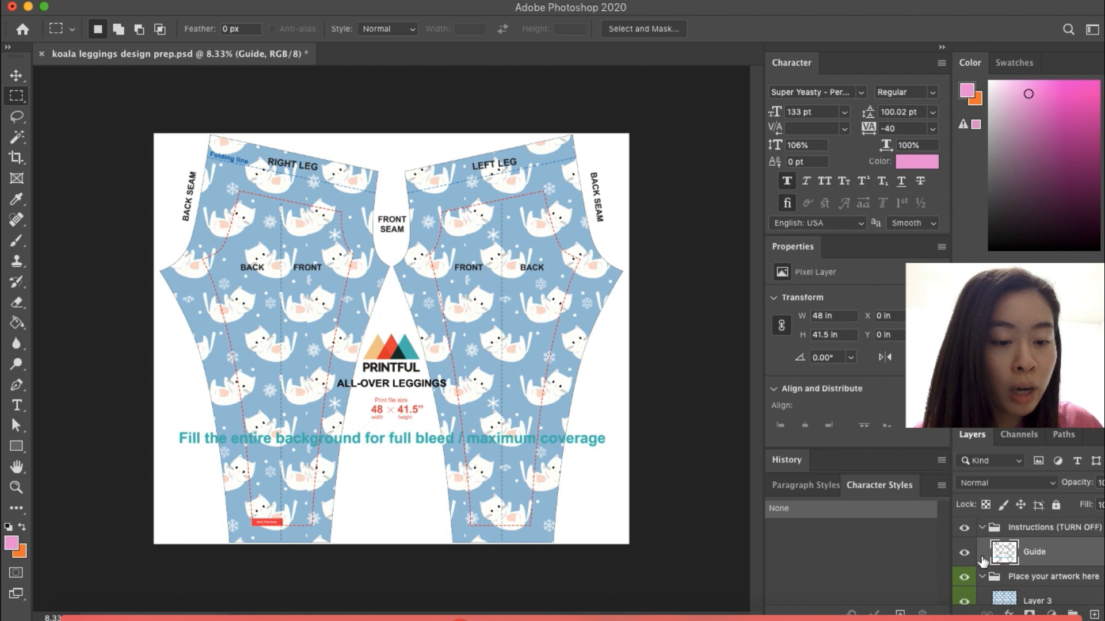
{"action": "left_click", "coordinate": [965, 552]}
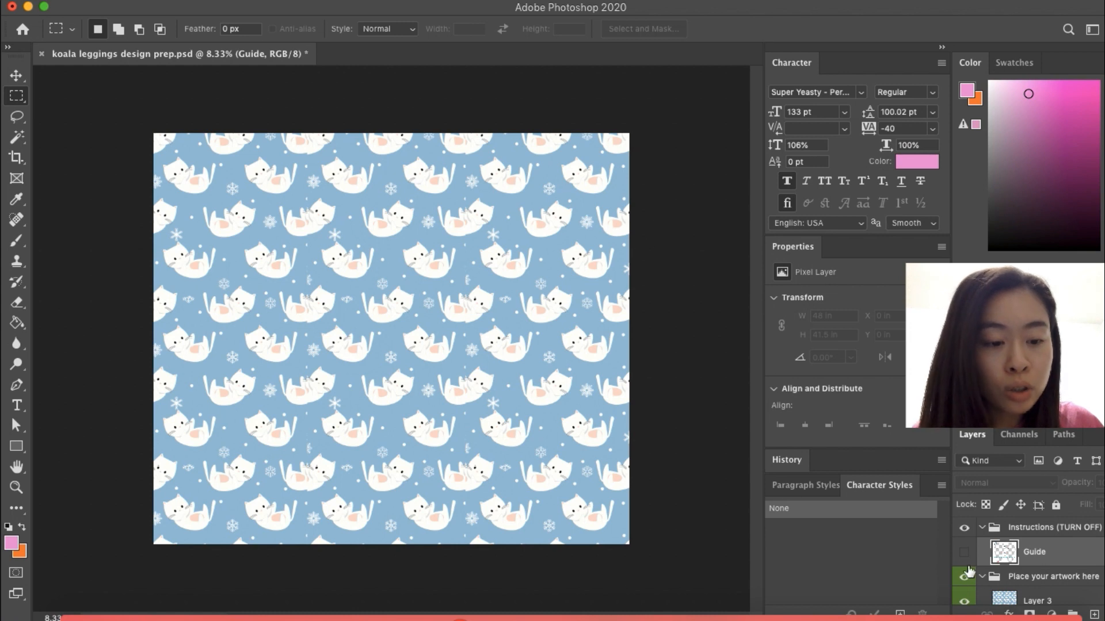
{"action": "left_click", "coordinate": [965, 553]}
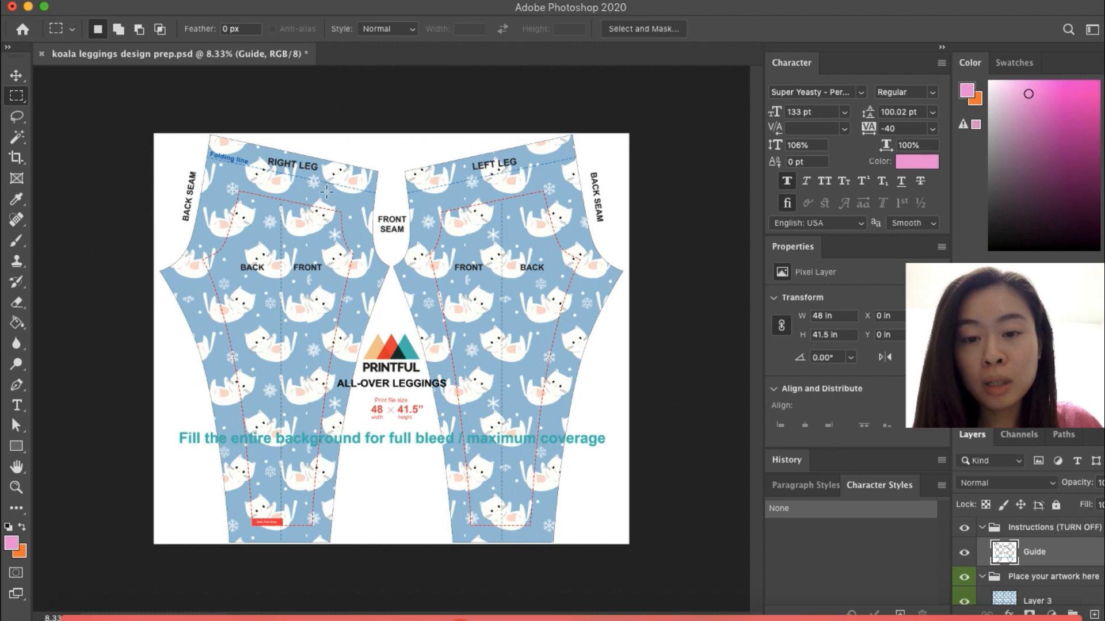
- Hide the cat pattern on Layer 3 in the leggings template and show Layer 2 instead
{"action": "scroll", "coordinate": [999, 586], "scroll_direction": "down", "scroll_amount": 2}
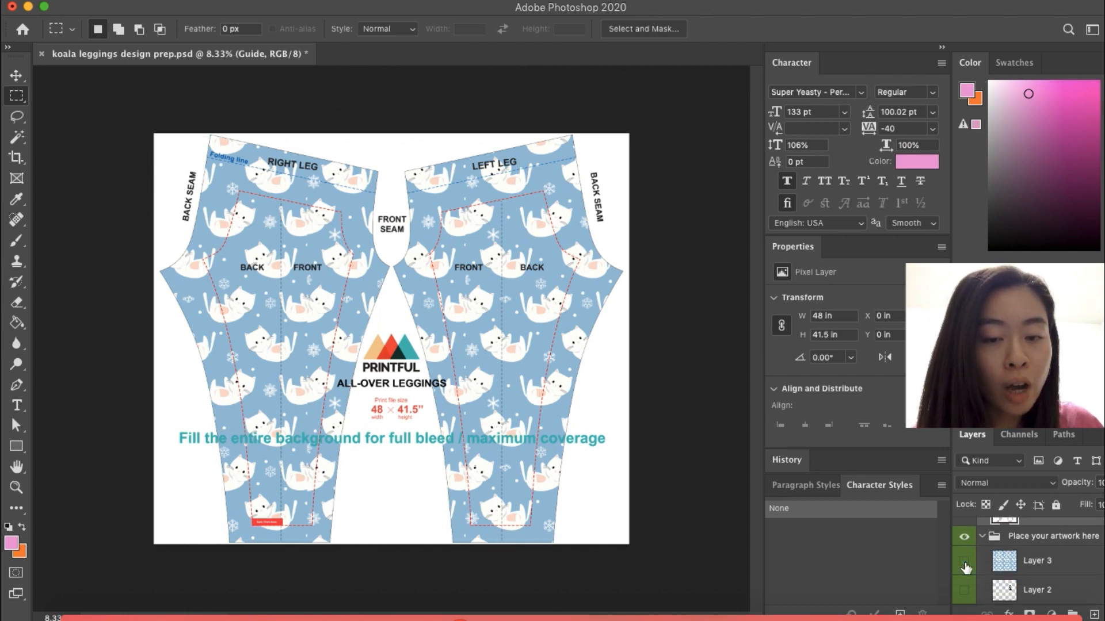
{"action": "left_click", "coordinate": [964, 560]}
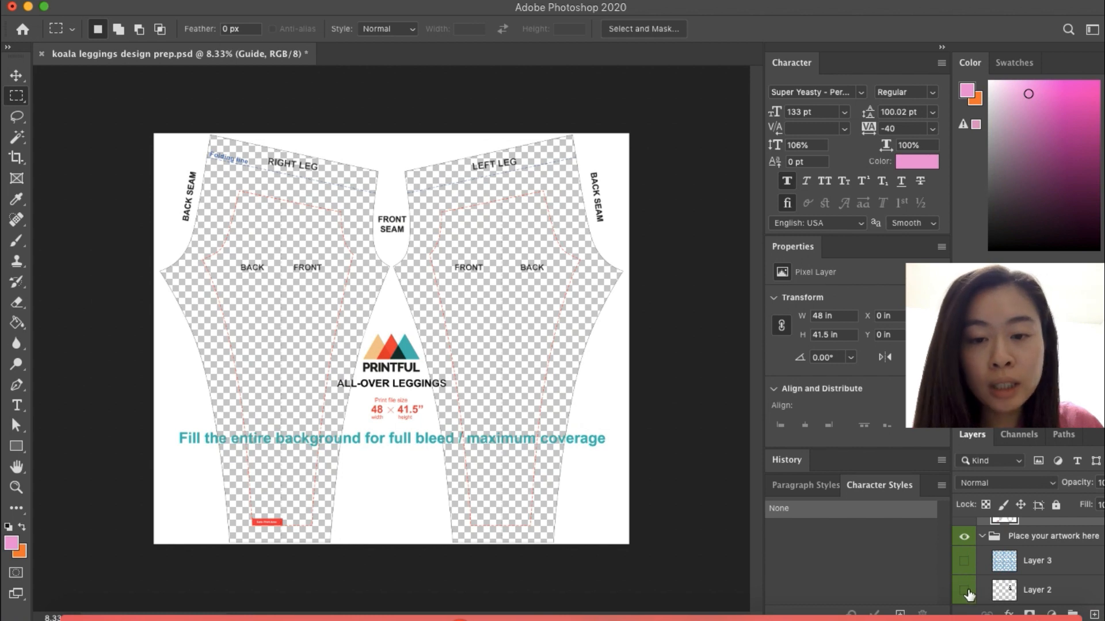
{"action": "left_click", "coordinate": [967, 591]}
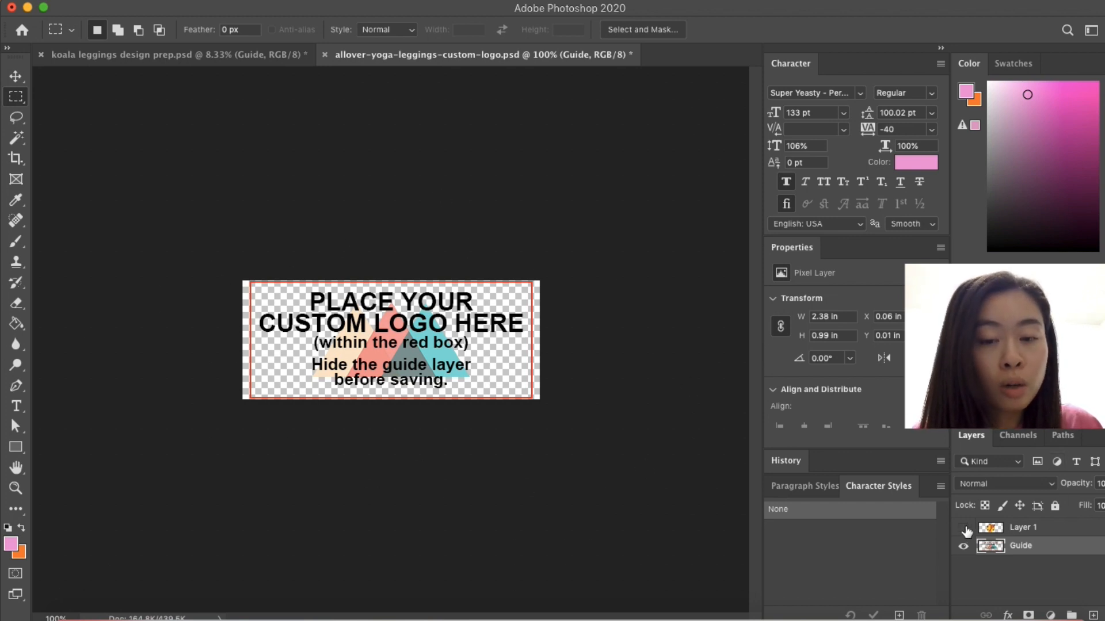
- In the custom logo template, show the dog logo on Layer 1 and hide the Guide layer
{"action": "left_click", "coordinate": [963, 528]}
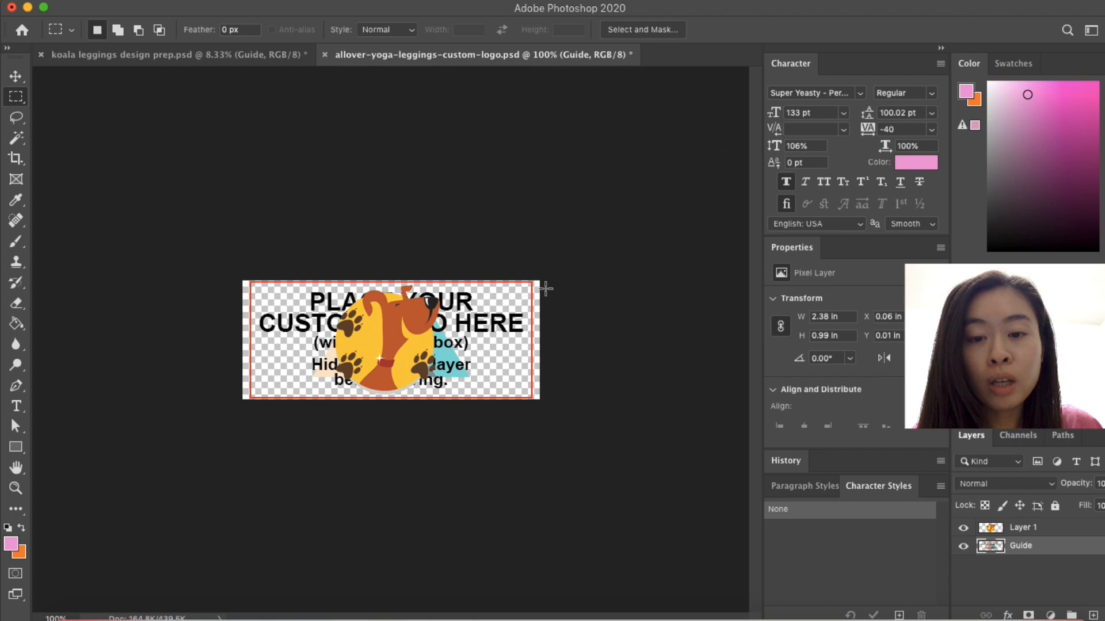
{"action": "left_click", "coordinate": [964, 547]}
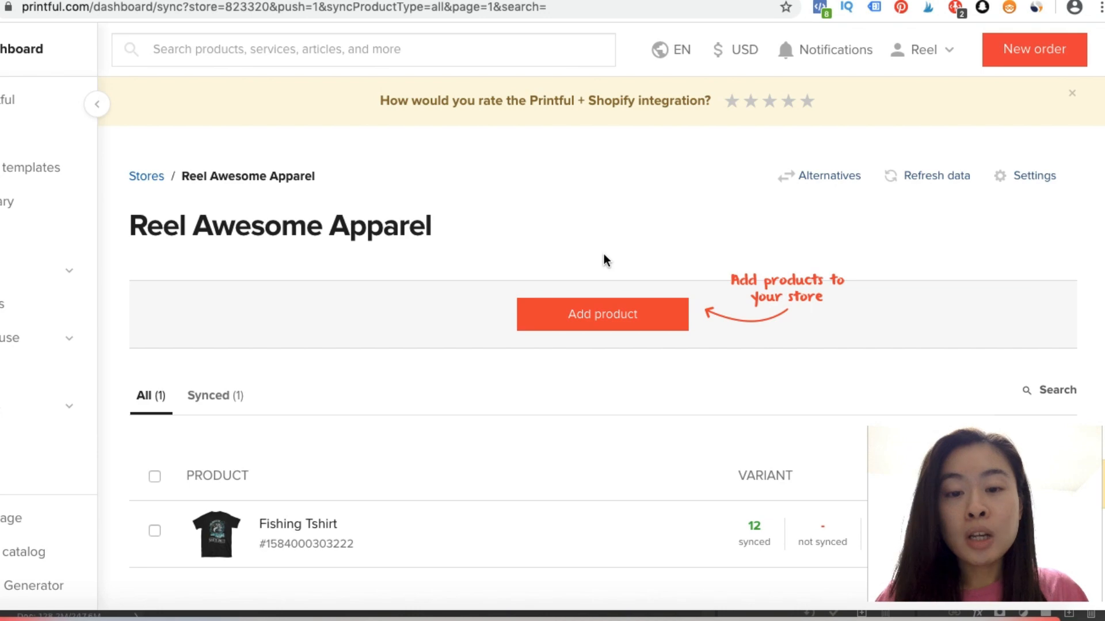
- Add a new product to the Printful store, choosing All-Over Print Leggings from the women's leggings category
{"action": "left_click", "coordinate": [601, 325]}
{"action": "scroll", "coordinate": [74, 361], "scroll_direction": "down", "scroll_amount": 10}
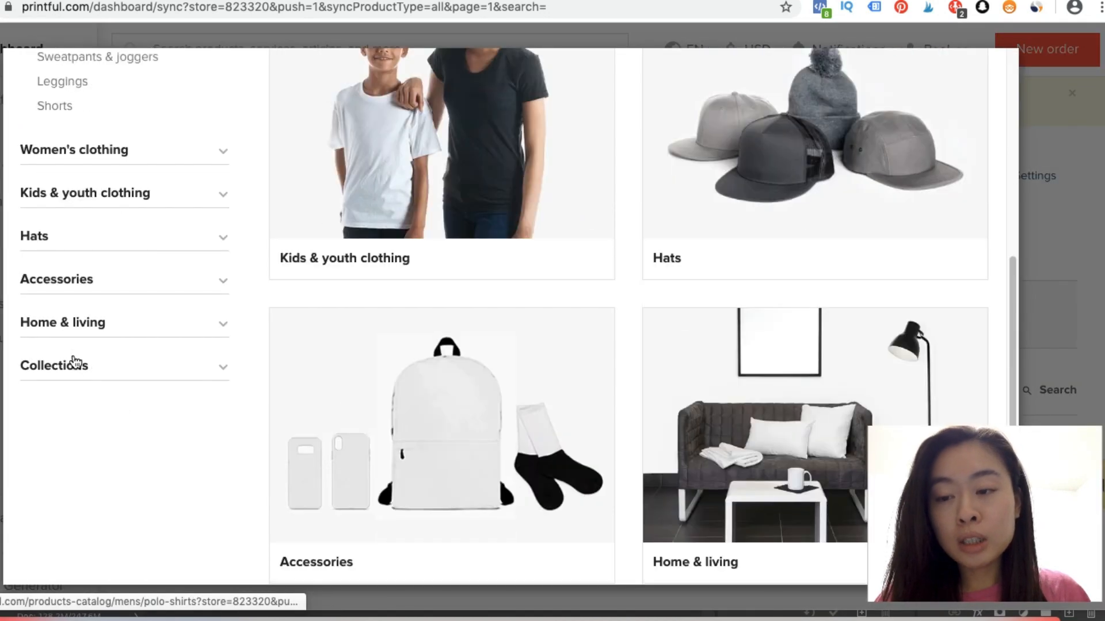
{"action": "left_click", "coordinate": [112, 152]}
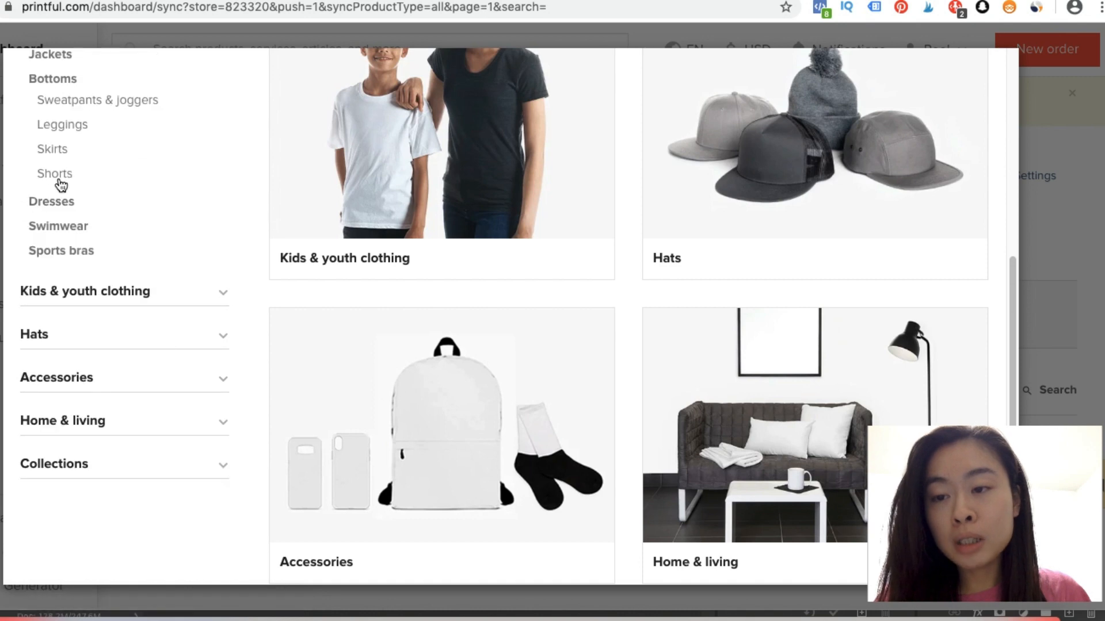
{"action": "scroll", "coordinate": [61, 184], "scroll_direction": "up", "scroll_amount": 2}
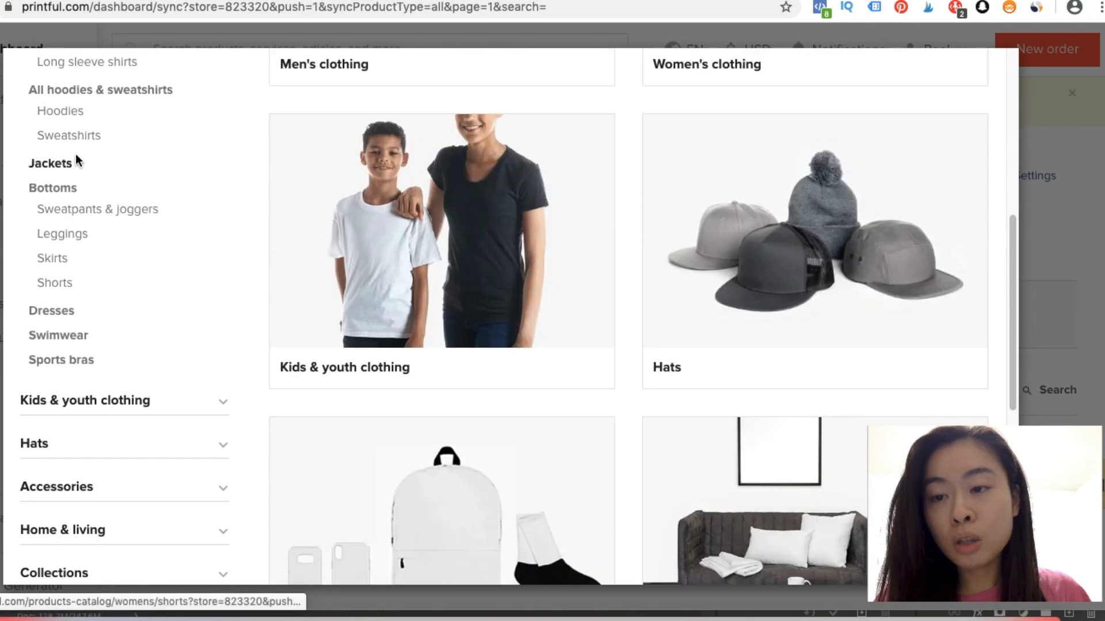
{"action": "left_click", "coordinate": [64, 234]}
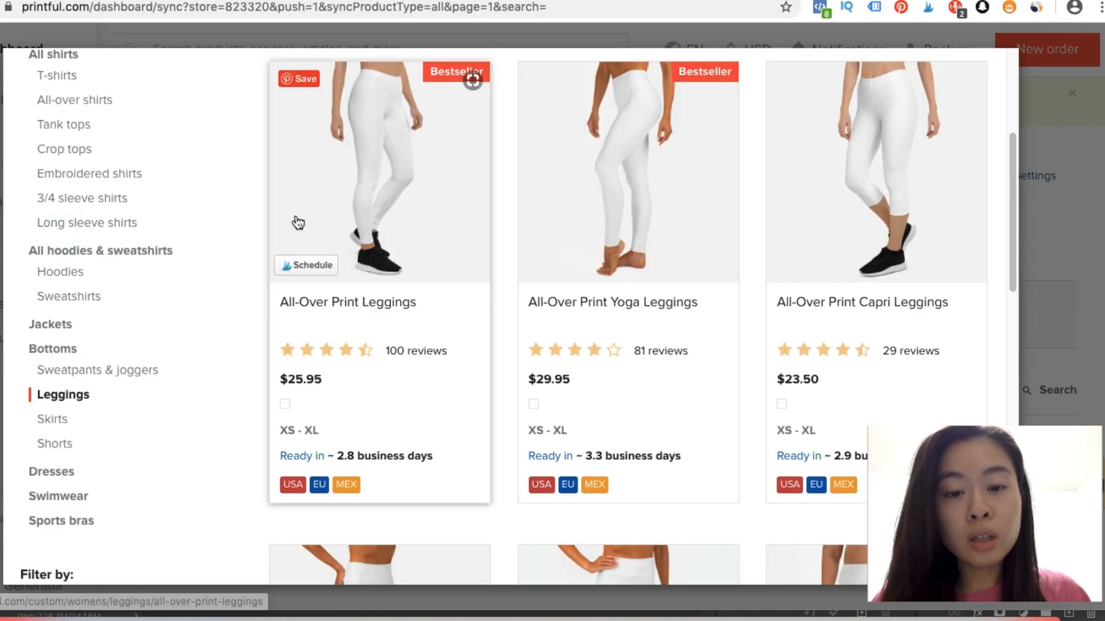
{"action": "left_click", "coordinate": [368, 125]}
{"action": "scroll", "coordinate": [396, 213], "scroll_direction": "up", "scroll_amount": 4}
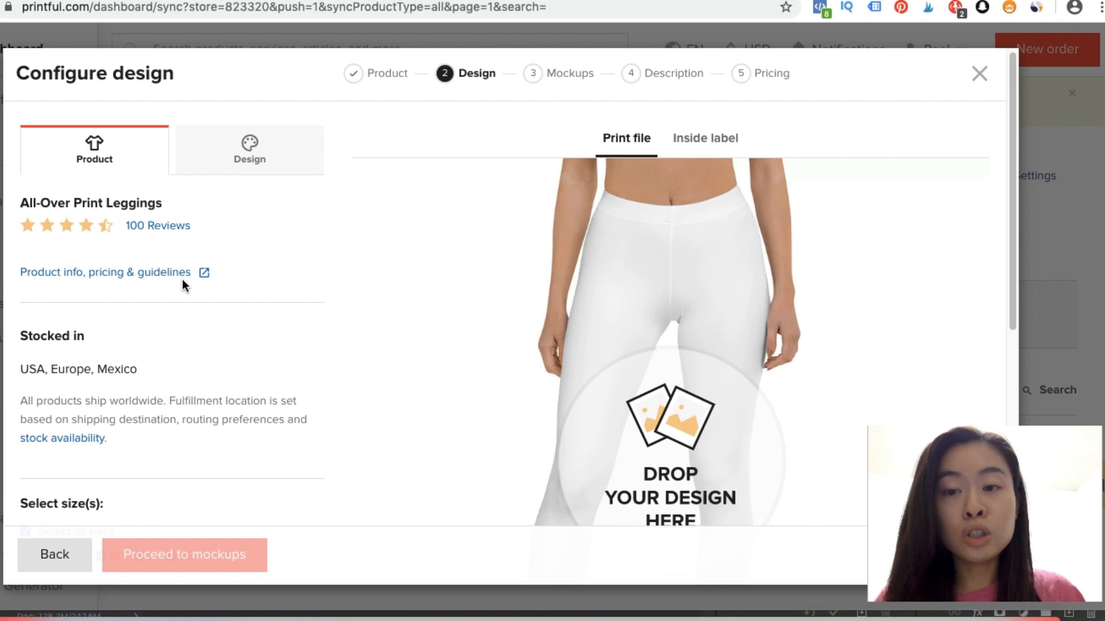
- Upload big-size-legging.png as the print file for the leggings design
{"action": "left_click", "coordinate": [281, 157]}
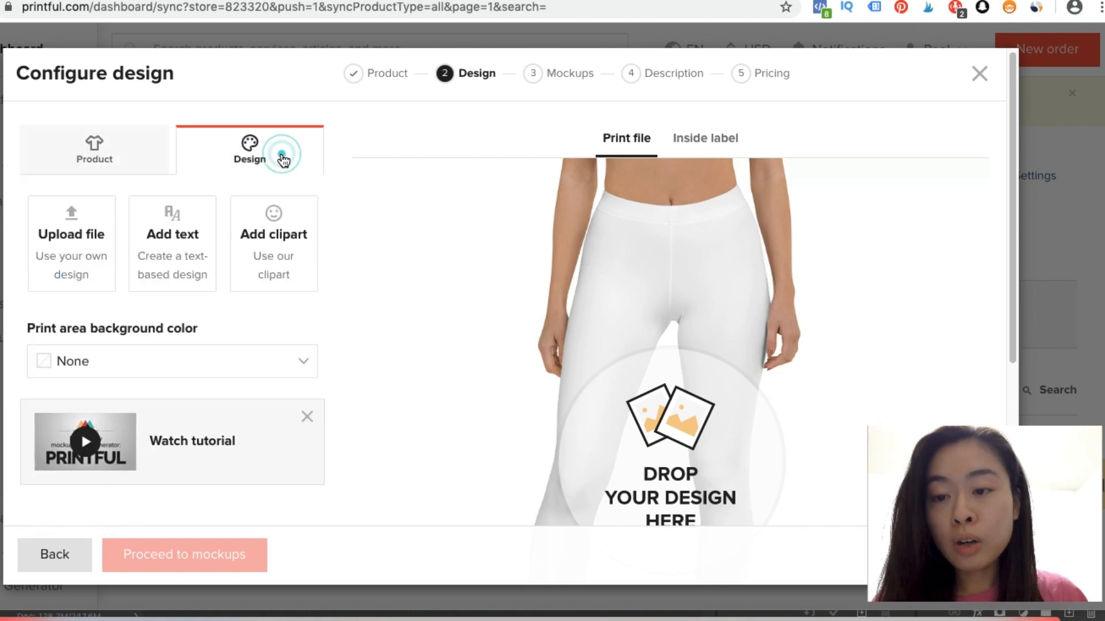
{"action": "left_click", "coordinate": [85, 239]}
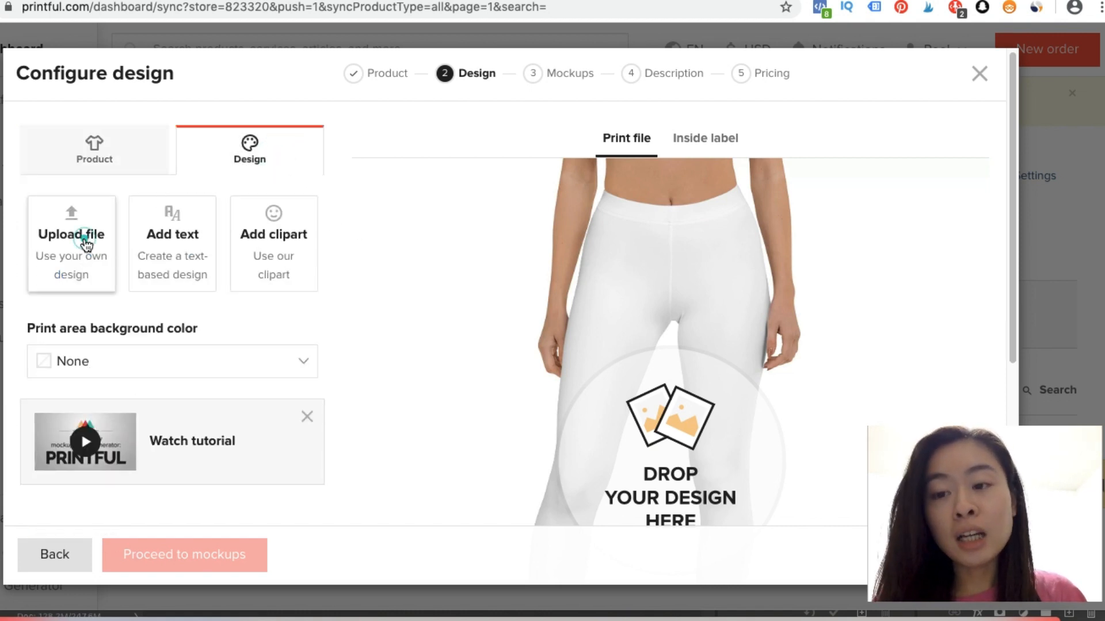
{"action": "mouse_move", "coordinate": [181, 374]}
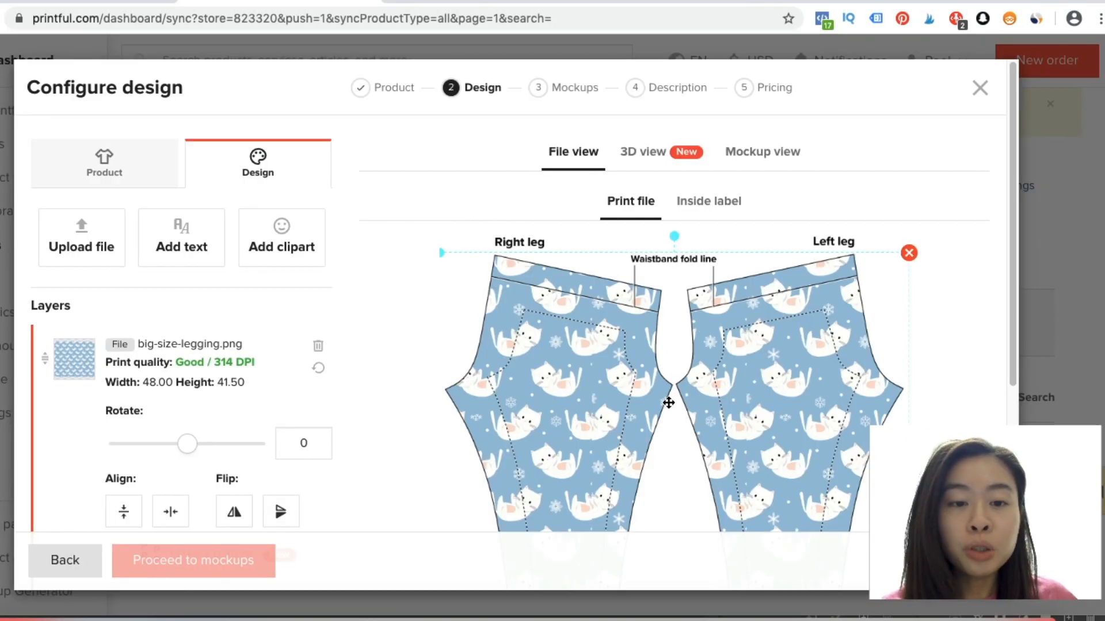
- Add dog-leggings-logo.png as the inside label design for the leggings
{"action": "left_click", "coordinate": [707, 207]}
{"action": "scroll", "coordinate": [562, 368], "scroll_direction": "down", "scroll_amount": 4}
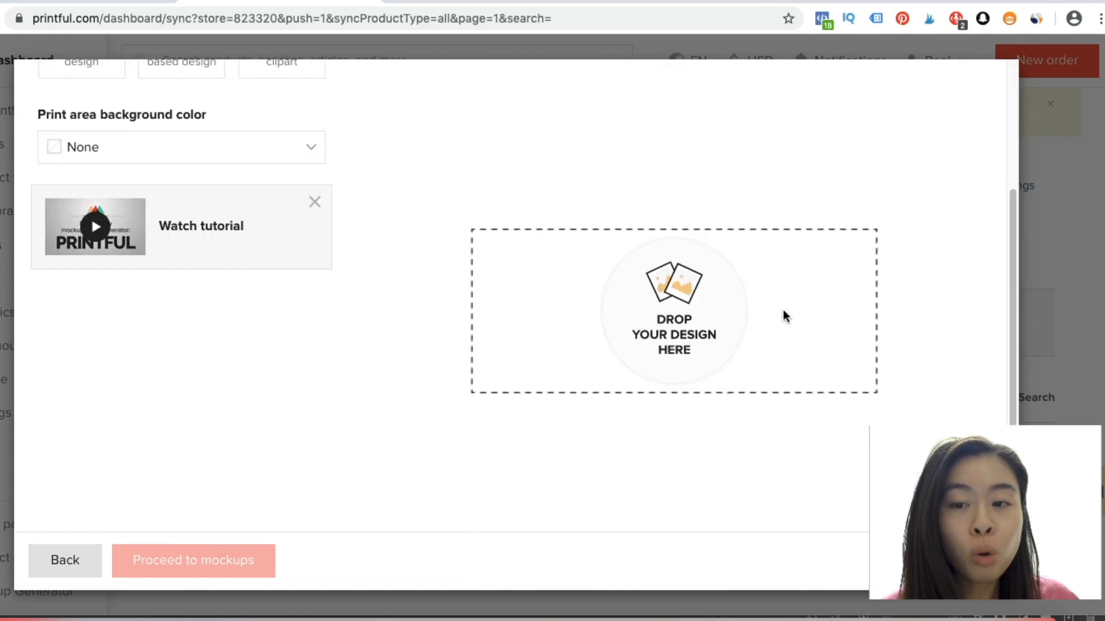
{"action": "scroll", "coordinate": [517, 313], "scroll_direction": "up", "scroll_amount": 4}
{"action": "scroll", "coordinate": [719, 328], "scroll_direction": "down", "scroll_amount": 4}
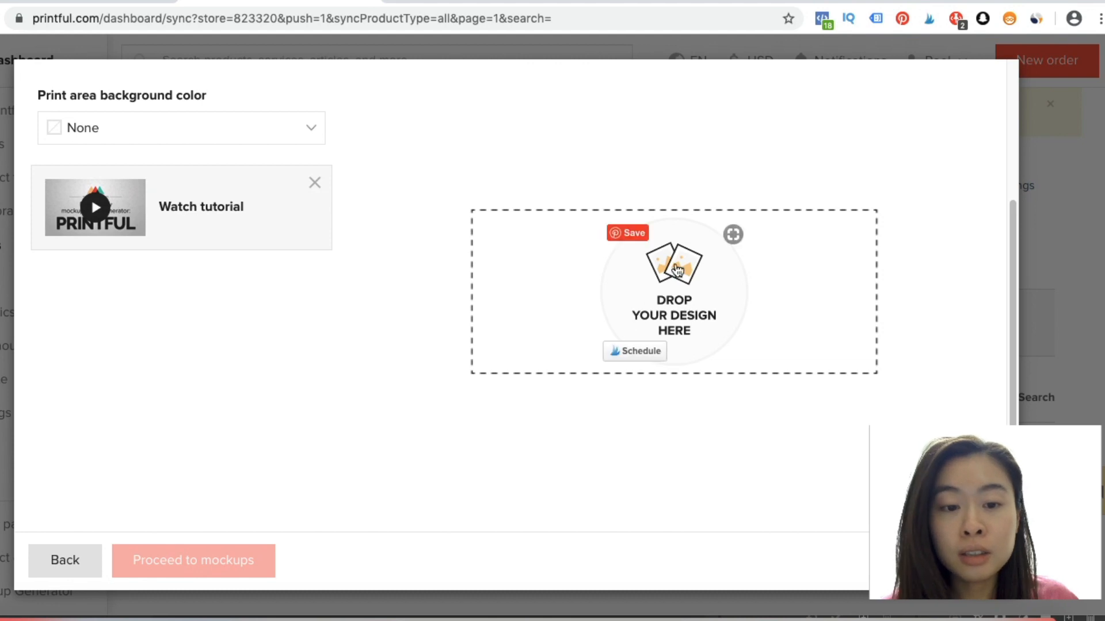
{"action": "scroll", "coordinate": [280, 317], "scroll_direction": "up", "scroll_amount": 4}
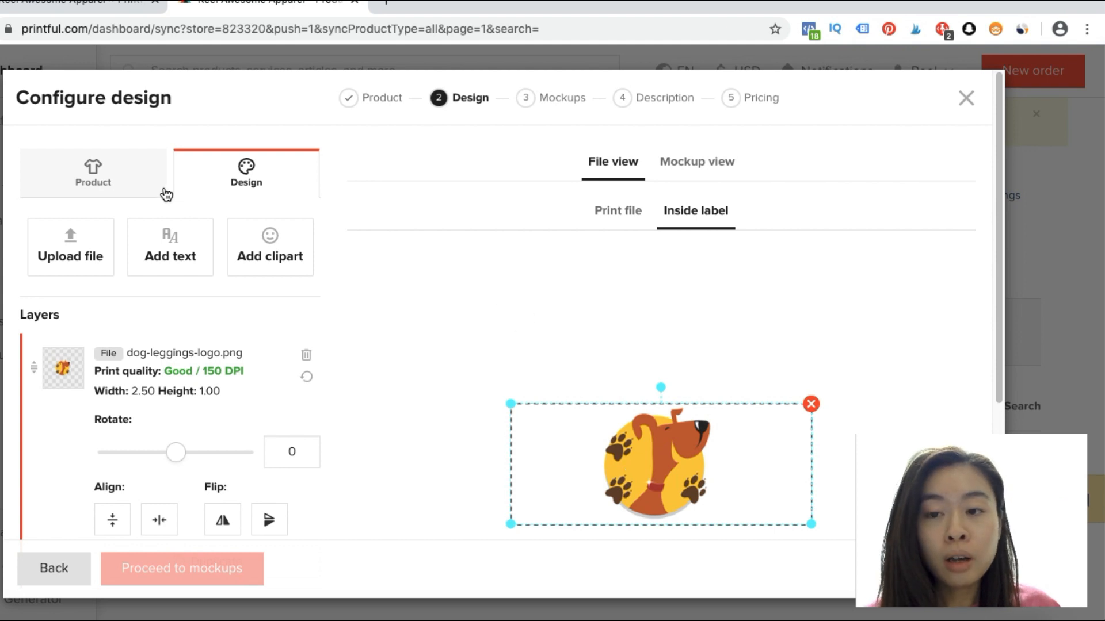
- Set the leggings' stitch color to White in the product options and proceed to the mockups
{"action": "left_click", "coordinate": [110, 188]}
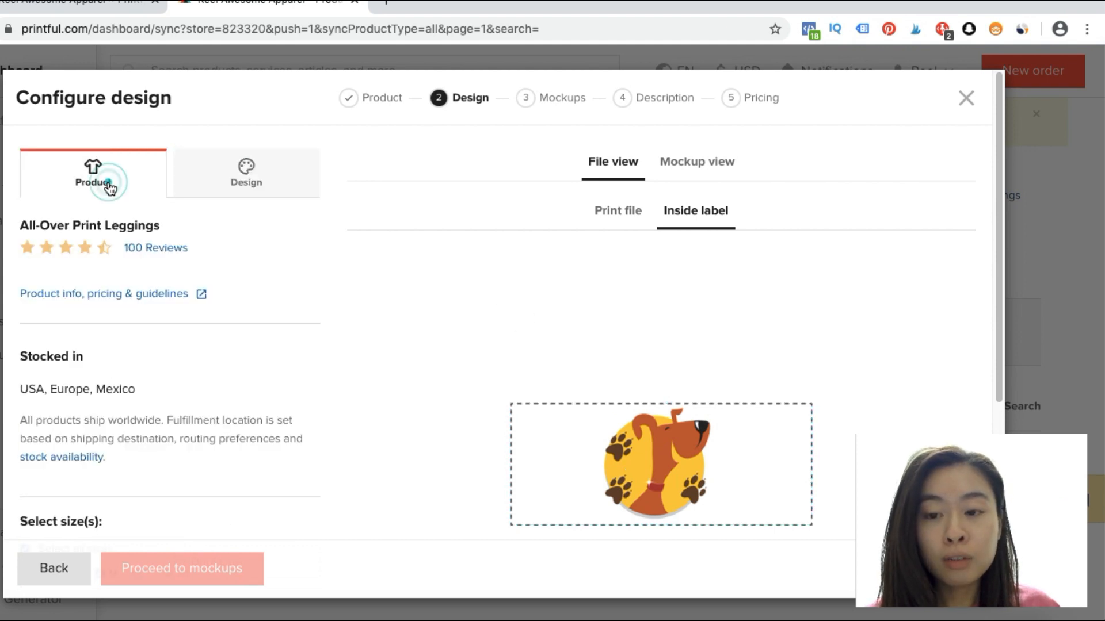
{"action": "left_click", "coordinate": [600, 227]}
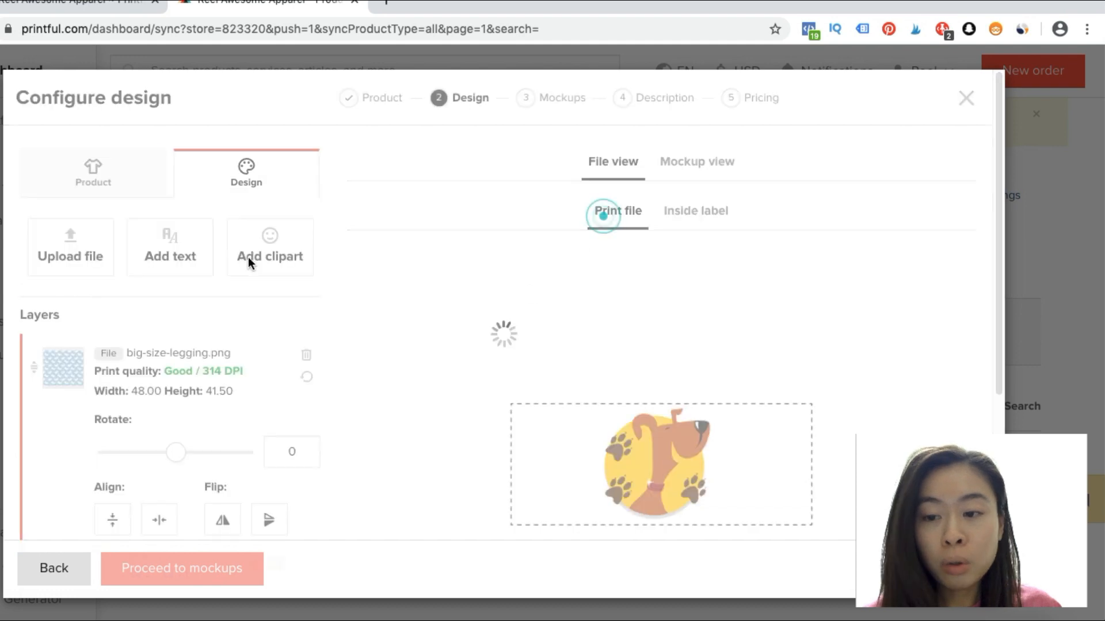
{"action": "scroll", "coordinate": [220, 271], "scroll_direction": "up", "scroll_amount": 5}
{"action": "left_click", "coordinate": [95, 182]}
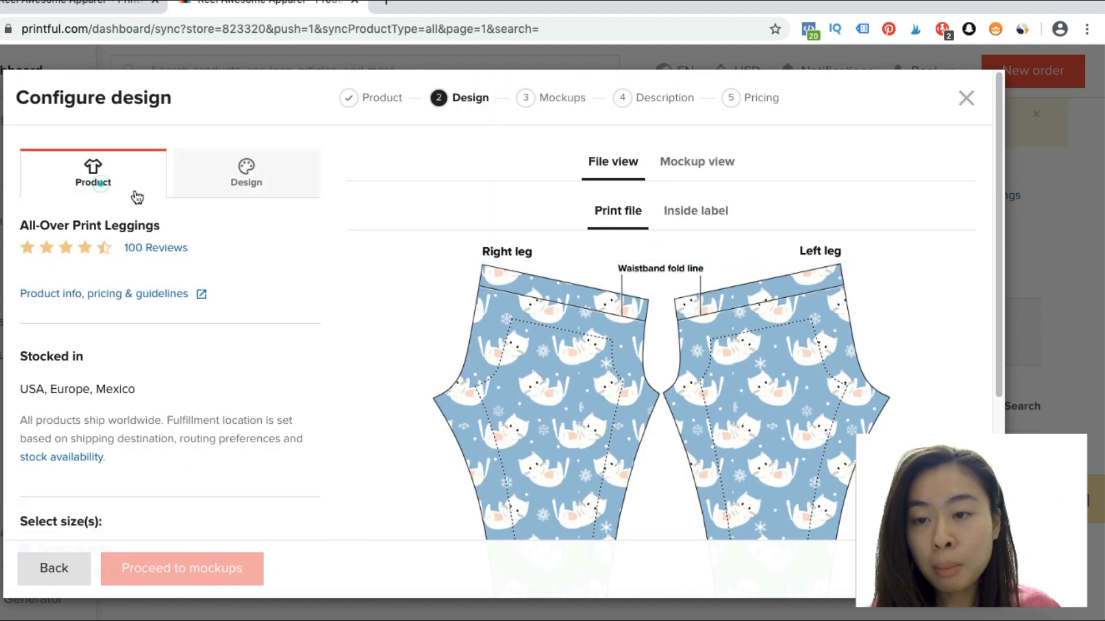
{"action": "scroll", "coordinate": [156, 230], "scroll_direction": "down", "scroll_amount": 6}
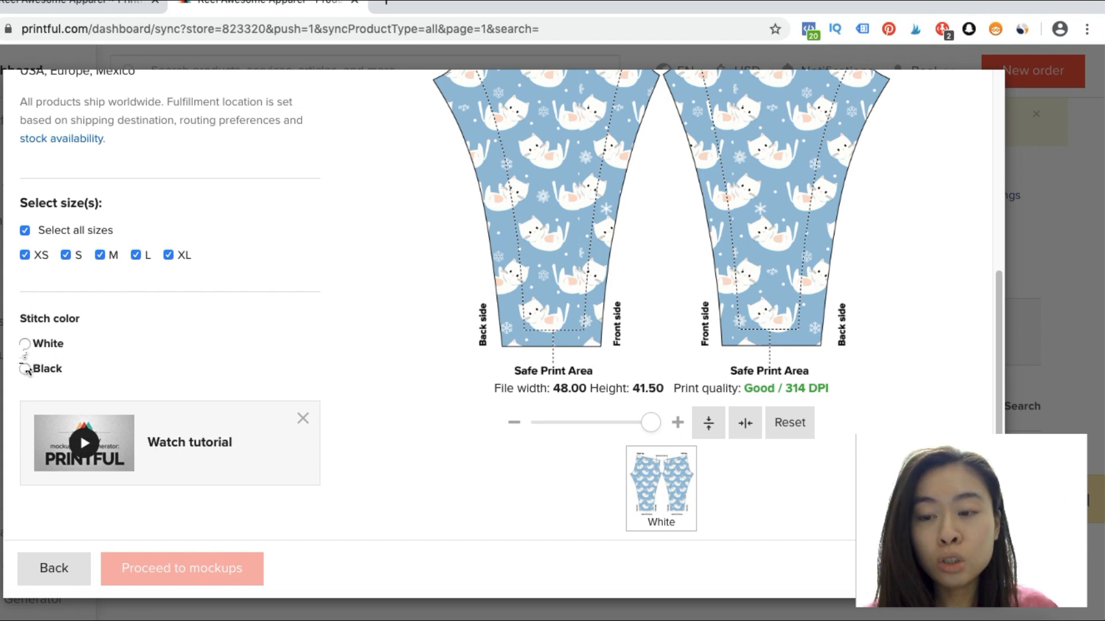
{"action": "left_click", "coordinate": [25, 343]}
{"action": "left_click", "coordinate": [261, 579]}
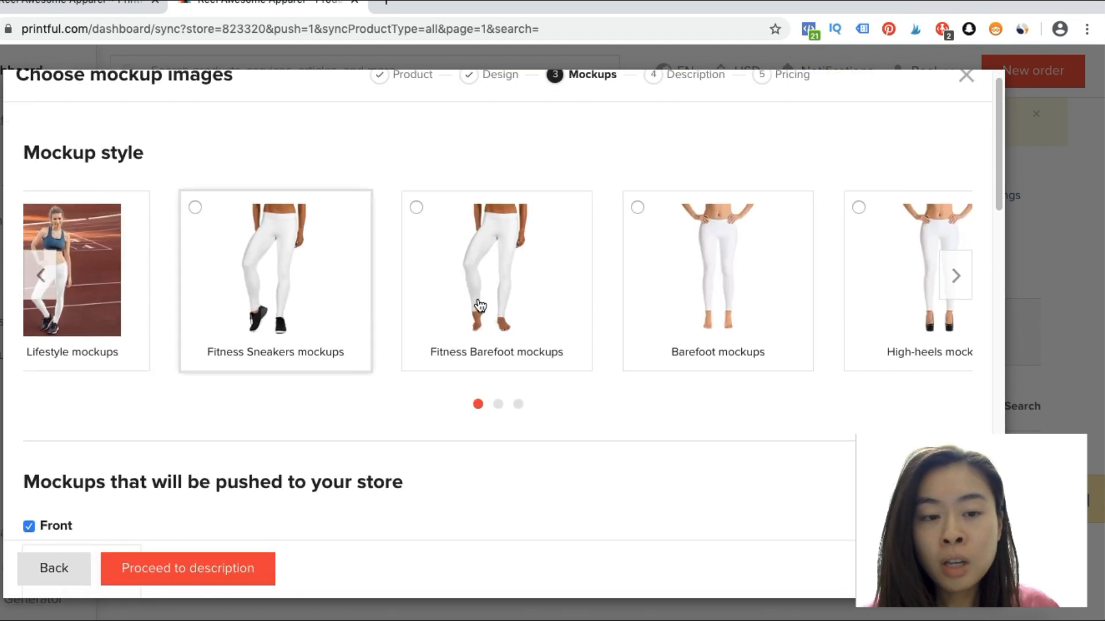
- Try the Lifestyle mockups style for the leggings and review its front and back images
{"action": "left_click", "coordinate": [41, 275]}
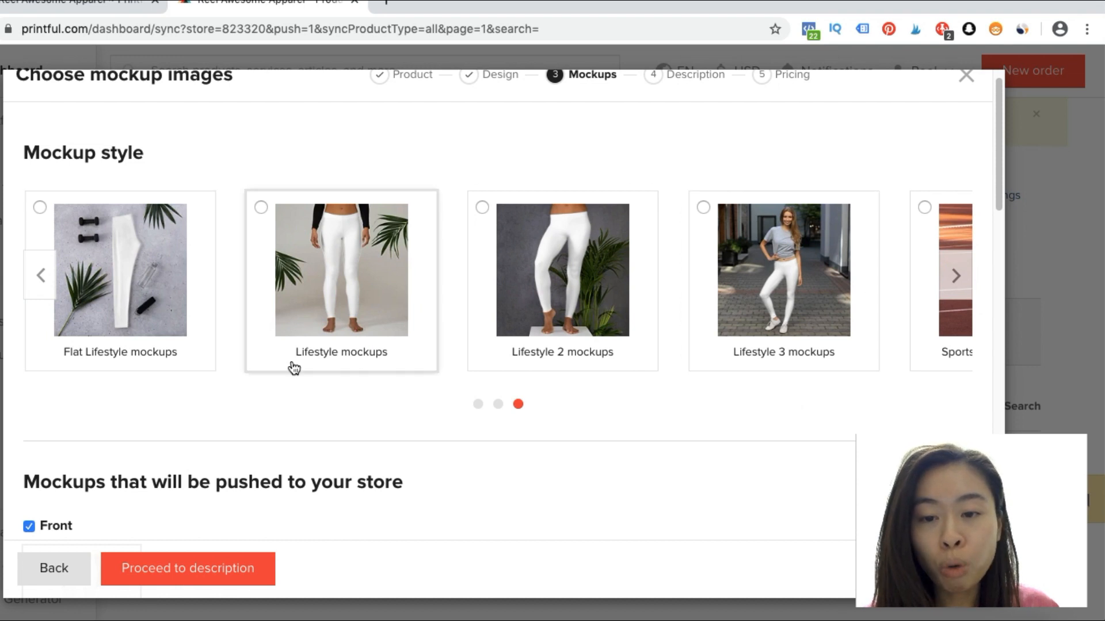
{"action": "left_click", "coordinate": [347, 342]}
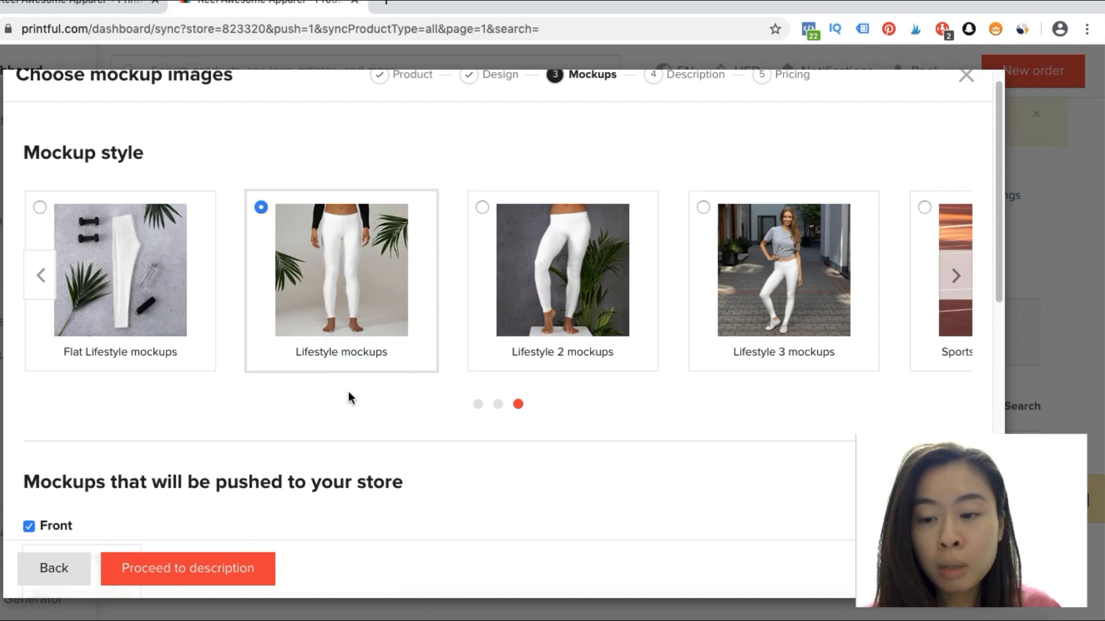
{"action": "scroll", "coordinate": [338, 393], "scroll_direction": "down", "scroll_amount": 6}
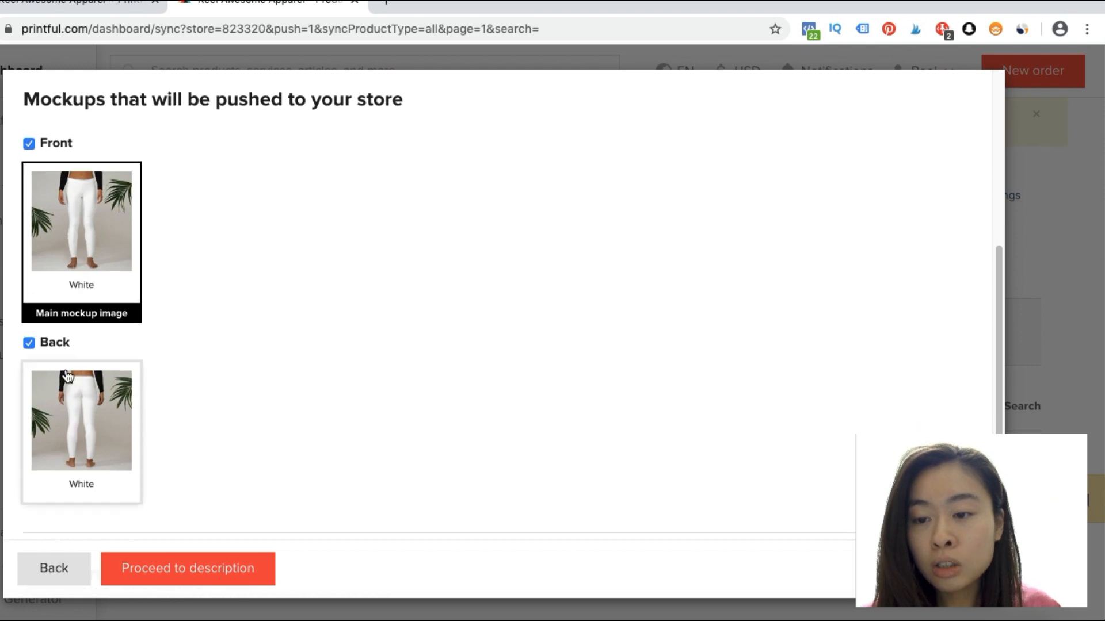
{"action": "scroll", "coordinate": [86, 388], "scroll_direction": "down", "scroll_amount": 5}
{"action": "scroll", "coordinate": [173, 395], "scroll_direction": "up", "scroll_amount": 8}
- Choose the Fitness Sneakers mockups style for the leggings and proceed to the description
{"action": "left_click", "coordinate": [956, 183]}
{"action": "left_click", "coordinate": [956, 183]}
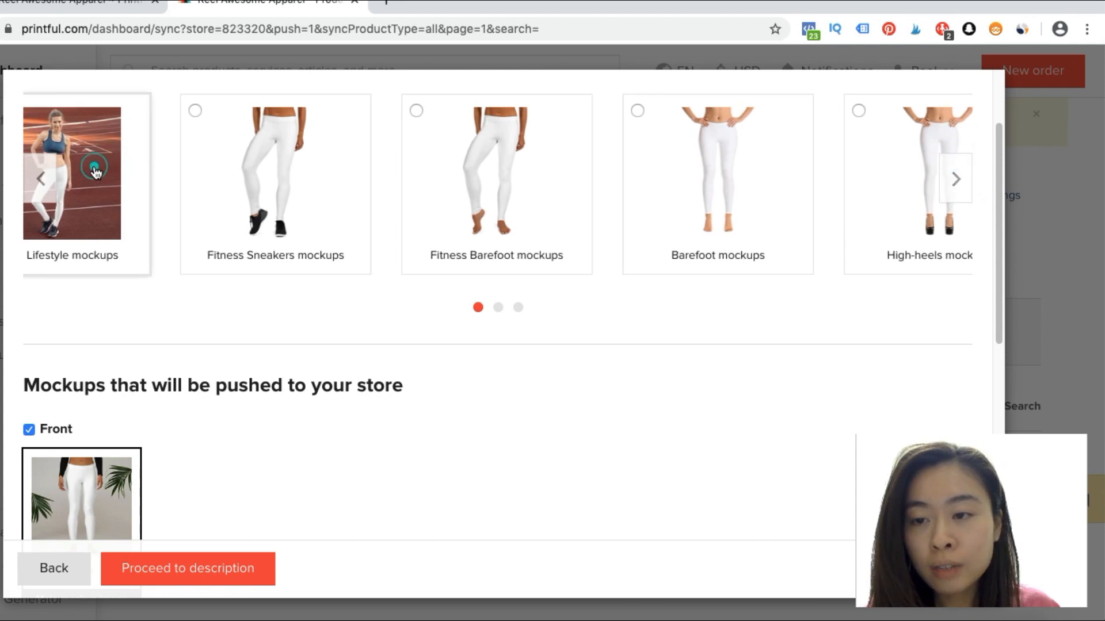
{"action": "left_click", "coordinate": [275, 195]}
{"action": "scroll", "coordinate": [249, 296], "scroll_direction": "down", "scroll_amount": 10}
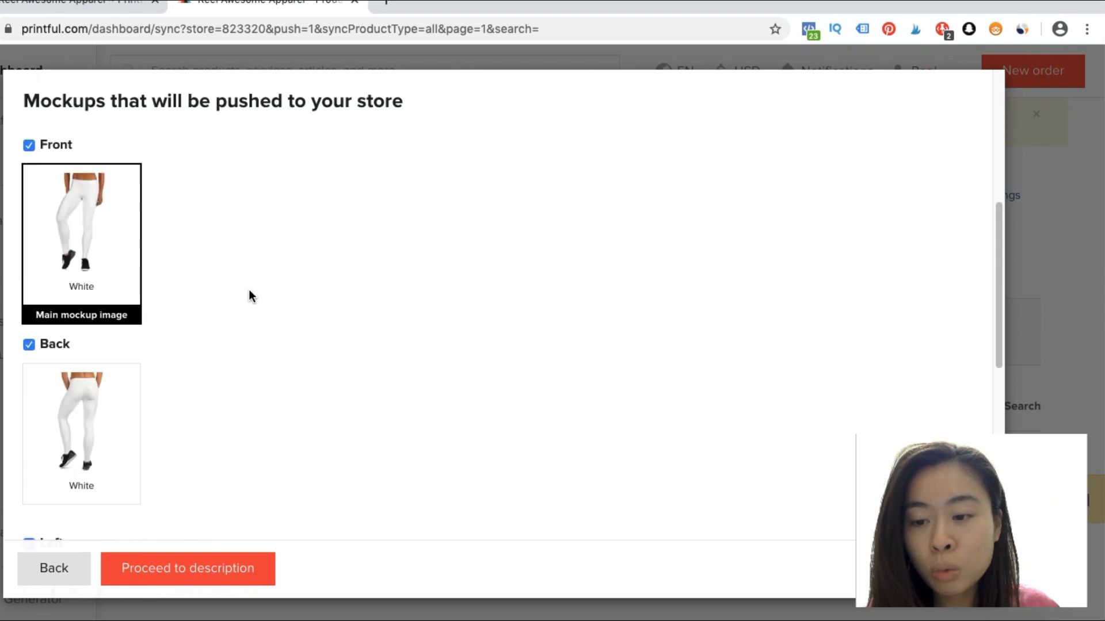
{"action": "scroll", "coordinate": [181, 402], "scroll_direction": "down", "scroll_amount": 3}
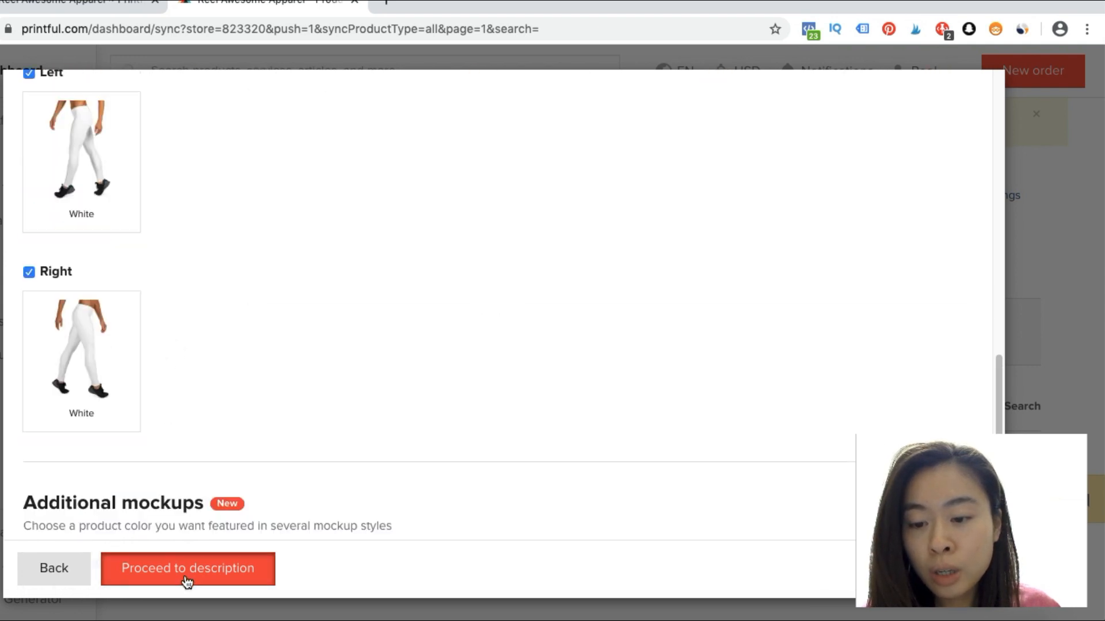
{"action": "left_click", "coordinate": [184, 575]}
- Set the product title to "Demo Cat leggings" and proceed to pricing
{"action": "scroll", "coordinate": [405, 410], "scroll_direction": "up", "scroll_amount": 5}
{"action": "scroll", "coordinate": [402, 405], "scroll_direction": "up", "scroll_amount": 3}
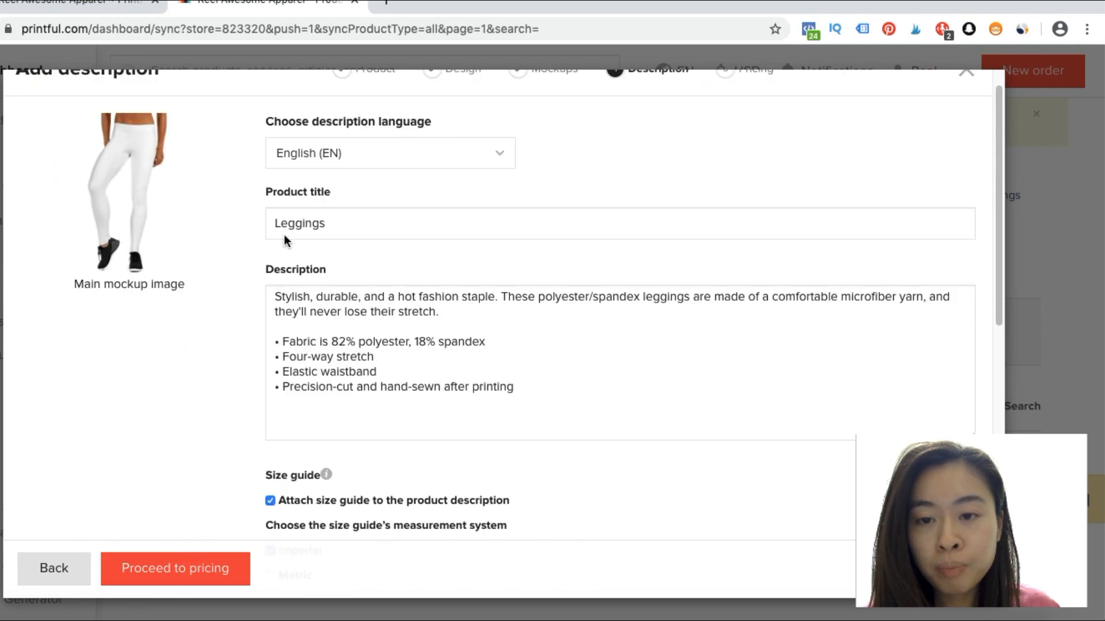
{"action": "double_click", "coordinate": [348, 224]}
{"action": "type", "text": "Demo "}
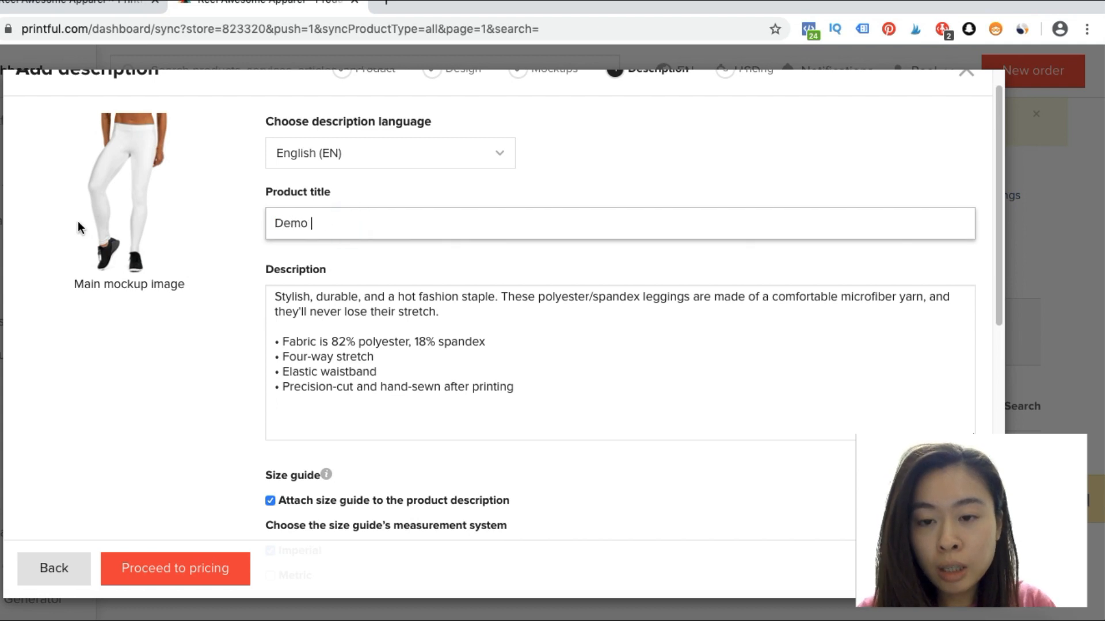
{"action": "type", "text": "Cat leggings"}
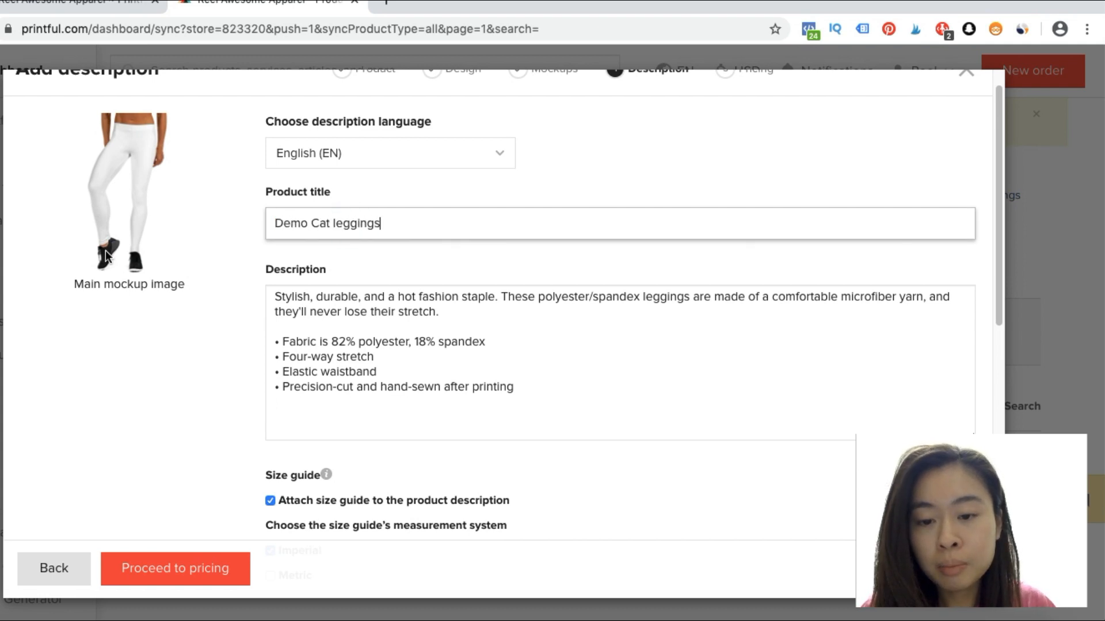
{"action": "scroll", "coordinate": [288, 370], "scroll_direction": "down", "scroll_amount": 10}
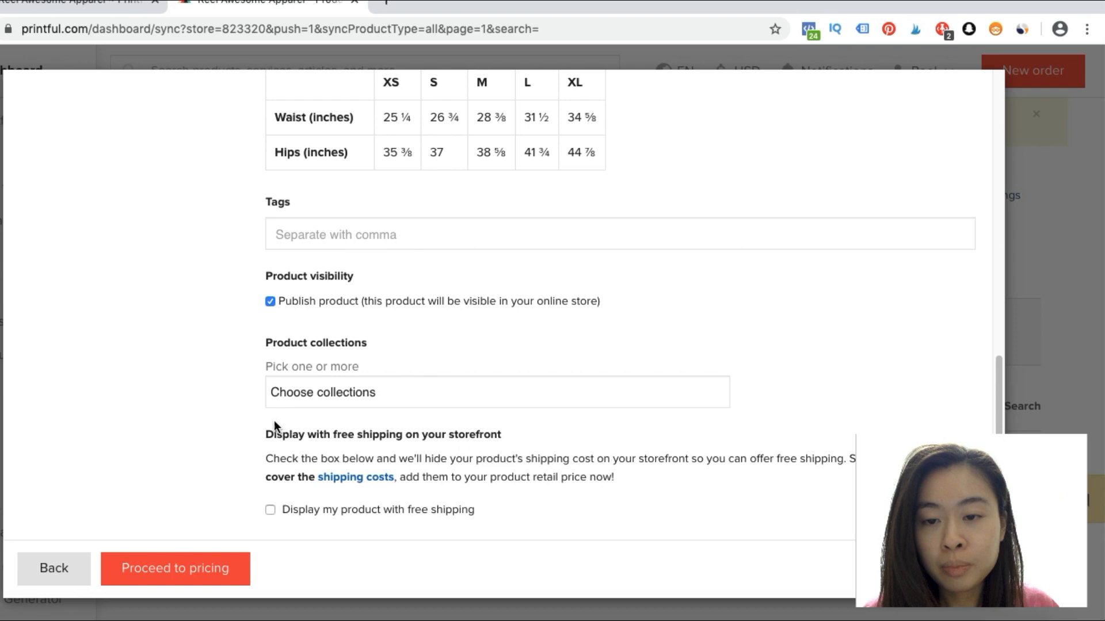
{"action": "left_click", "coordinate": [184, 564]}
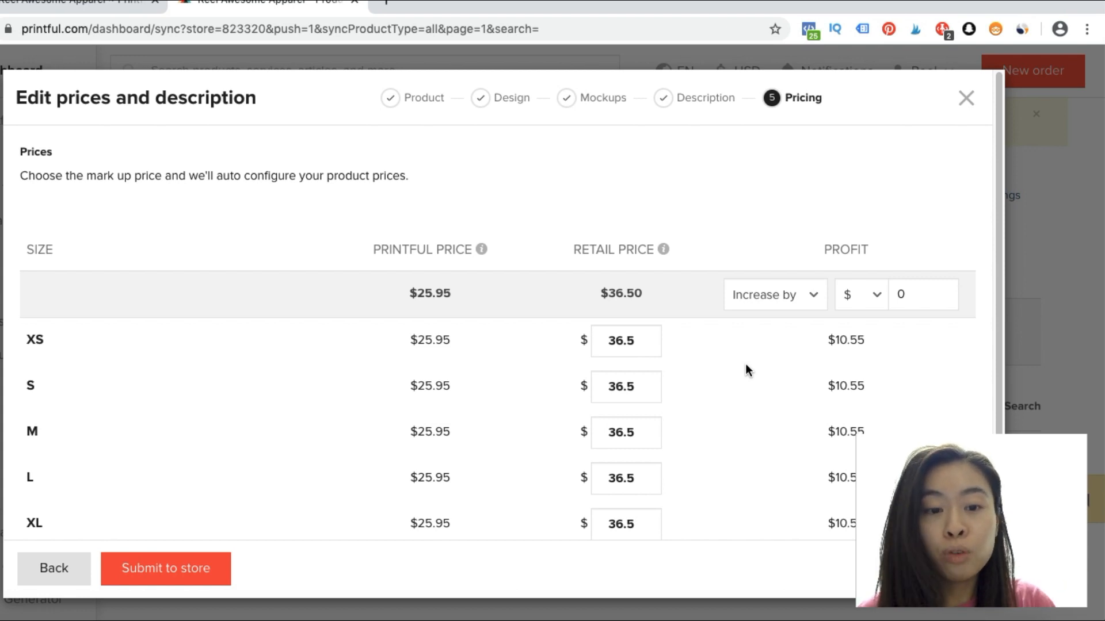
- Set the retail price to $39.99 for all sizes from XS to XL and submit the product to the store
{"action": "double_click", "coordinate": [639, 345]}
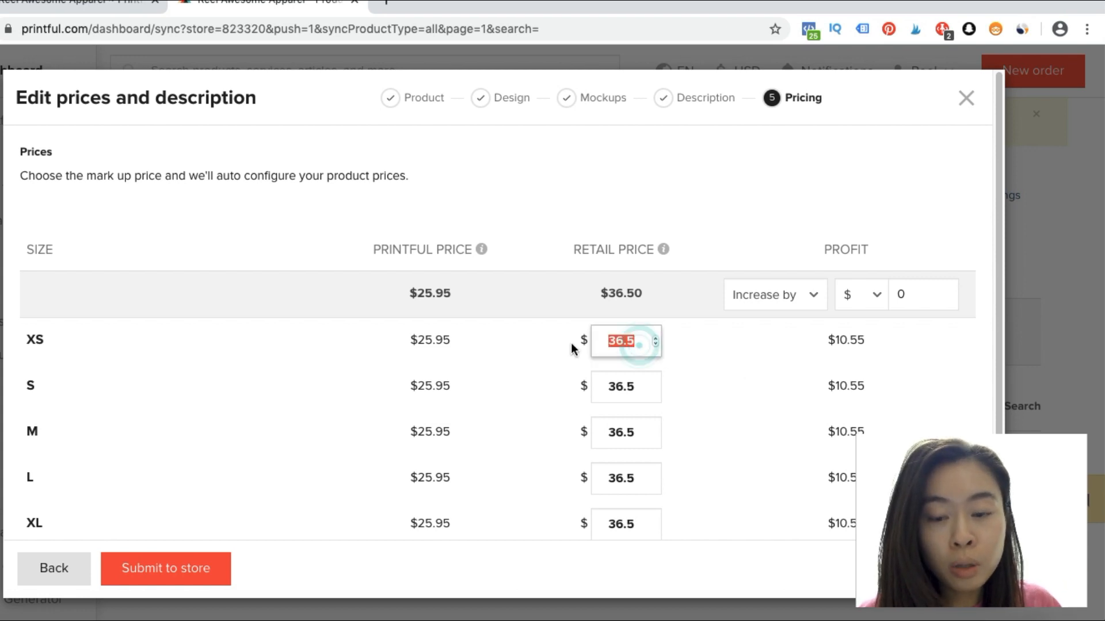
{"action": "type", "text": "39.99"}
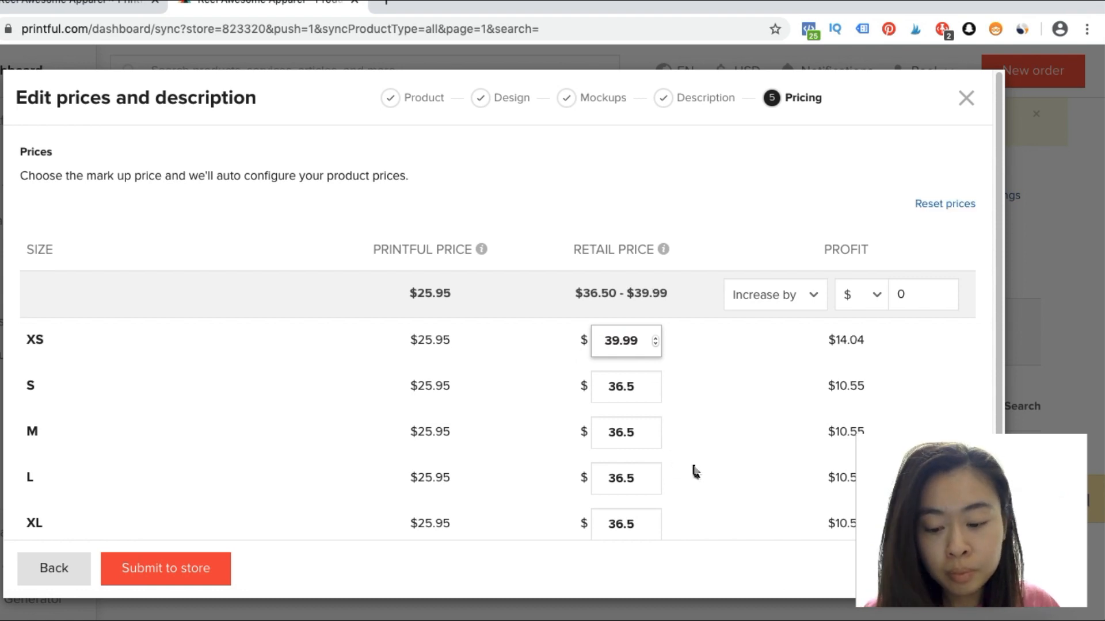
{"action": "key", "text": "super+a"}
{"action": "key", "text": "super+c"}
{"action": "double_click", "coordinate": [630, 386]}
{"action": "key", "text": "super+v"}
{"action": "double_click", "coordinate": [613, 432]}
{"action": "key", "text": "super+v"}
{"action": "double_click", "coordinate": [629, 477]}
{"action": "key", "text": "super+v"}
{"action": "scroll", "coordinate": [624, 503], "scroll_direction": "down", "scroll_amount": 1}
{"action": "left_click", "coordinate": [624, 495]}
{"action": "key", "text": "super+v"}
{"action": "double_click", "coordinate": [616, 496]}
{"action": "key", "text": "super+v"}
{"action": "left_click", "coordinate": [519, 493]}
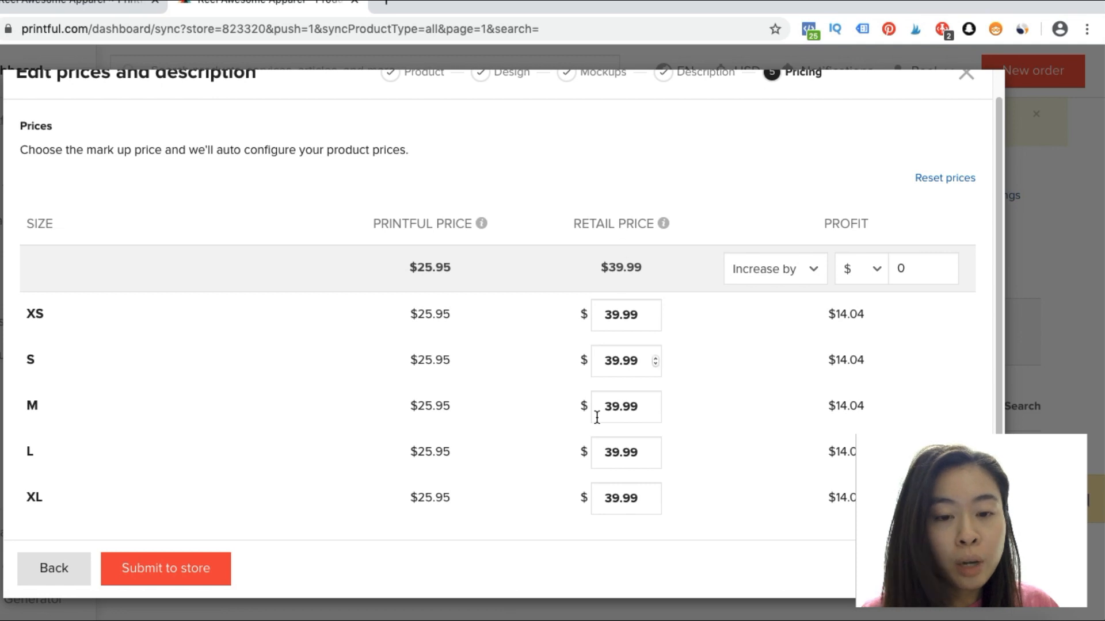
{"action": "left_click", "coordinate": [199, 571]}
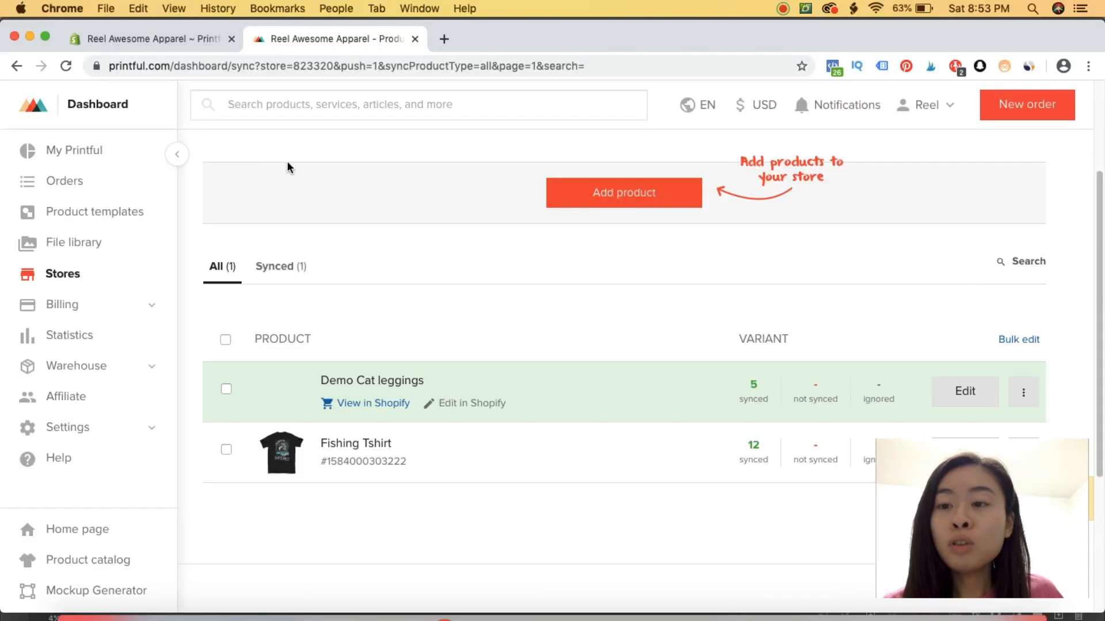
- Open the Demo Cat leggings listing in the Shopify store and examine its mockup images, price, description and size guide
{"action": "left_click", "coordinate": [389, 408]}
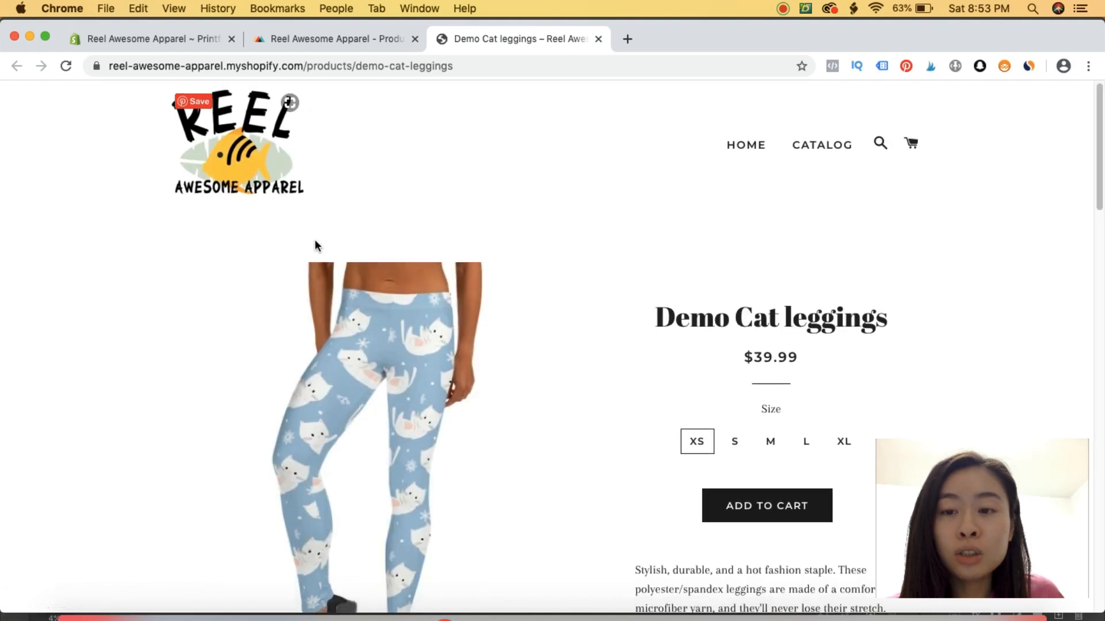
{"action": "scroll", "coordinate": [316, 240], "scroll_direction": "down", "scroll_amount": 5}
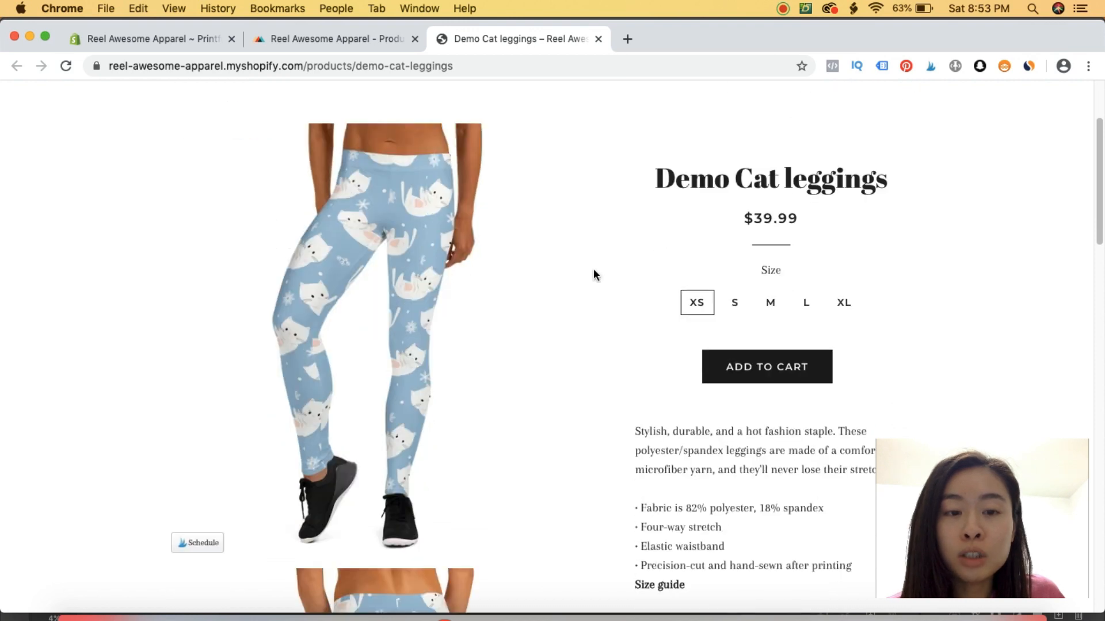
{"action": "scroll", "coordinate": [593, 273], "scroll_direction": "down", "scroll_amount": 2}
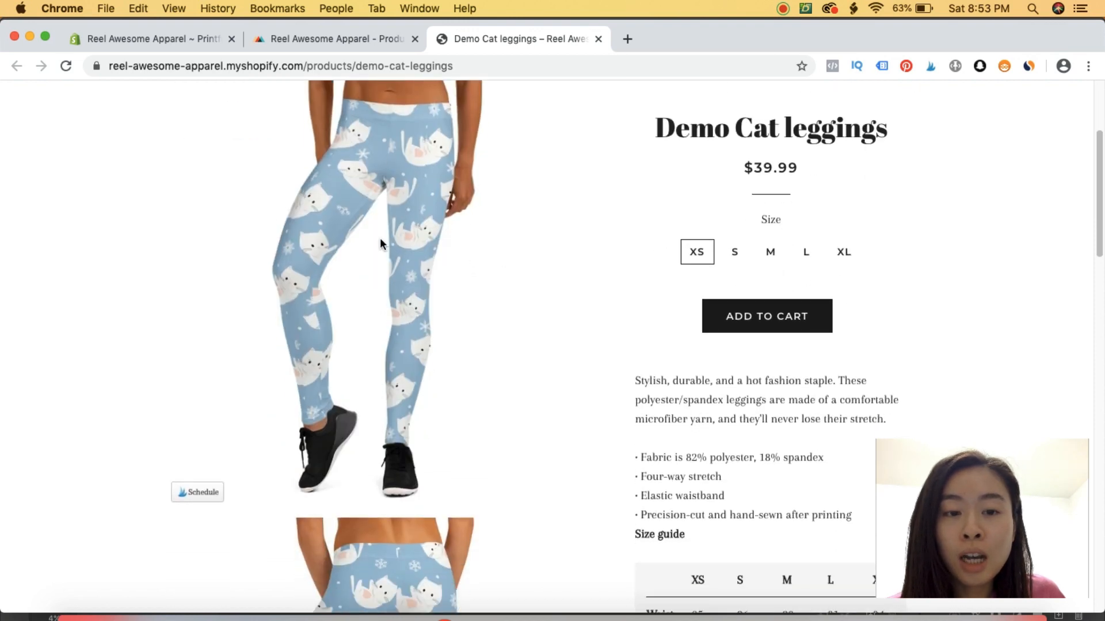
{"action": "scroll", "coordinate": [387, 242], "scroll_direction": "down", "scroll_amount": 10}
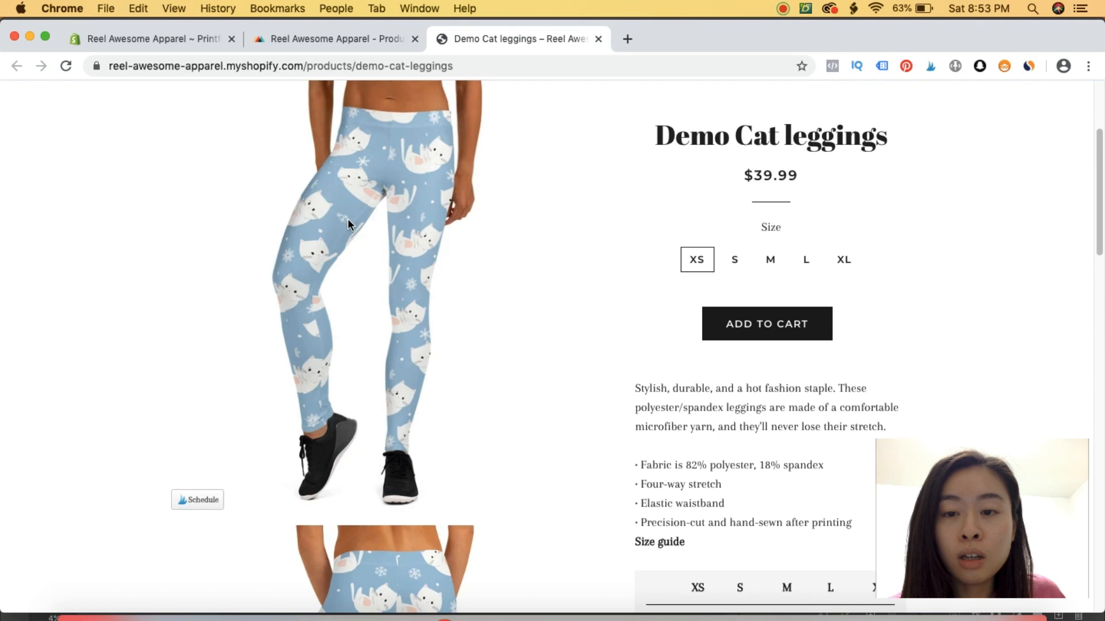
{"action": "scroll", "coordinate": [348, 220], "scroll_direction": "down", "scroll_amount": 10}
{"action": "scroll", "coordinate": [426, 451], "scroll_direction": "up", "scroll_amount": 3}
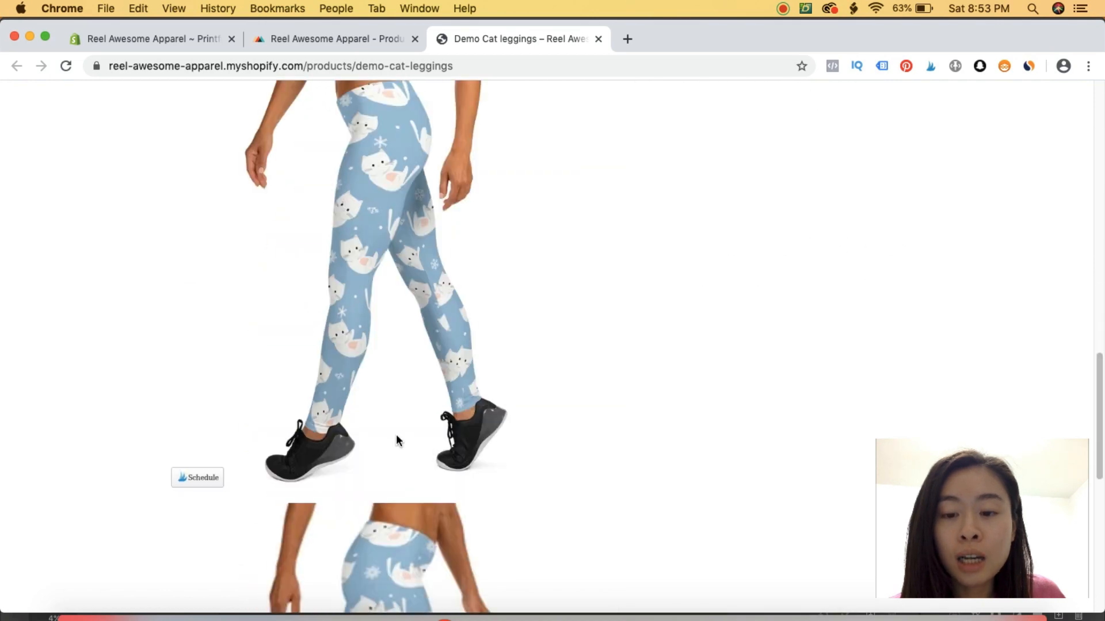
{"action": "scroll", "coordinate": [402, 436], "scroll_direction": "down", "scroll_amount": 6}
{"action": "scroll", "coordinate": [402, 431], "scroll_direction": "up", "scroll_amount": 10}
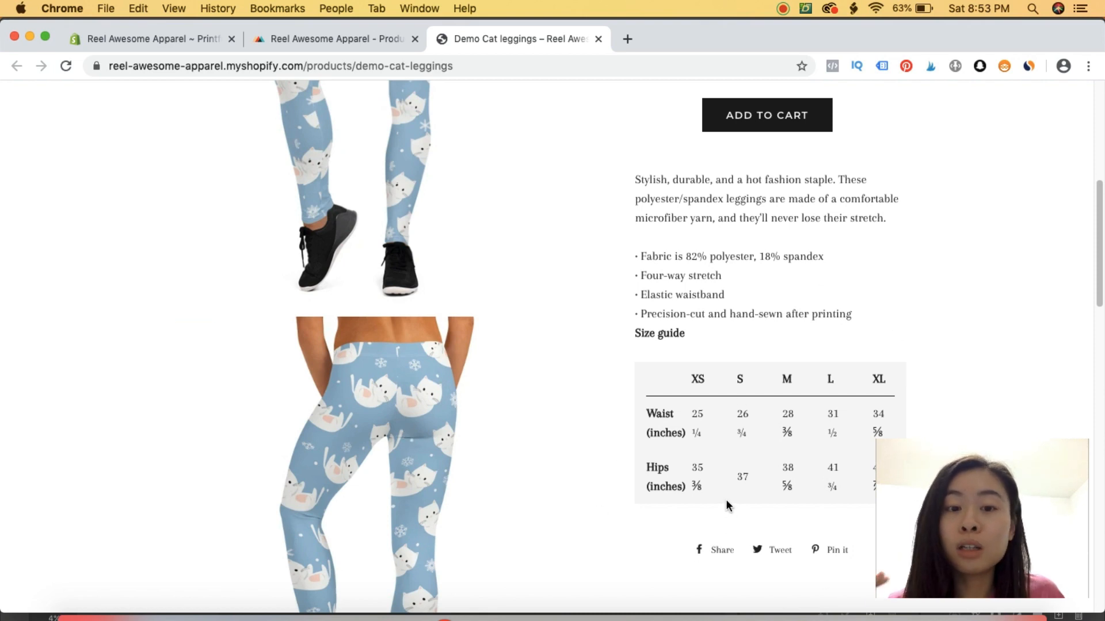
{"action": "scroll", "coordinate": [731, 406], "scroll_direction": "up", "scroll_amount": 1}
{"action": "scroll", "coordinate": [732, 406], "scroll_direction": "up", "scroll_amount": 7}
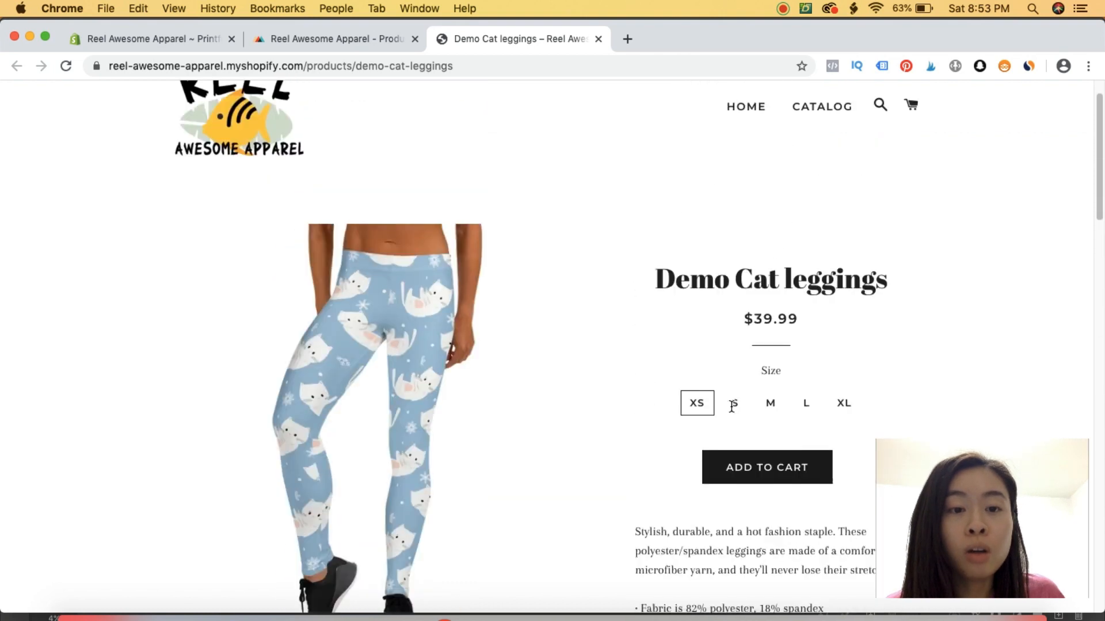
{"action": "scroll", "coordinate": [609, 398], "scroll_direction": "down", "scroll_amount": 2}
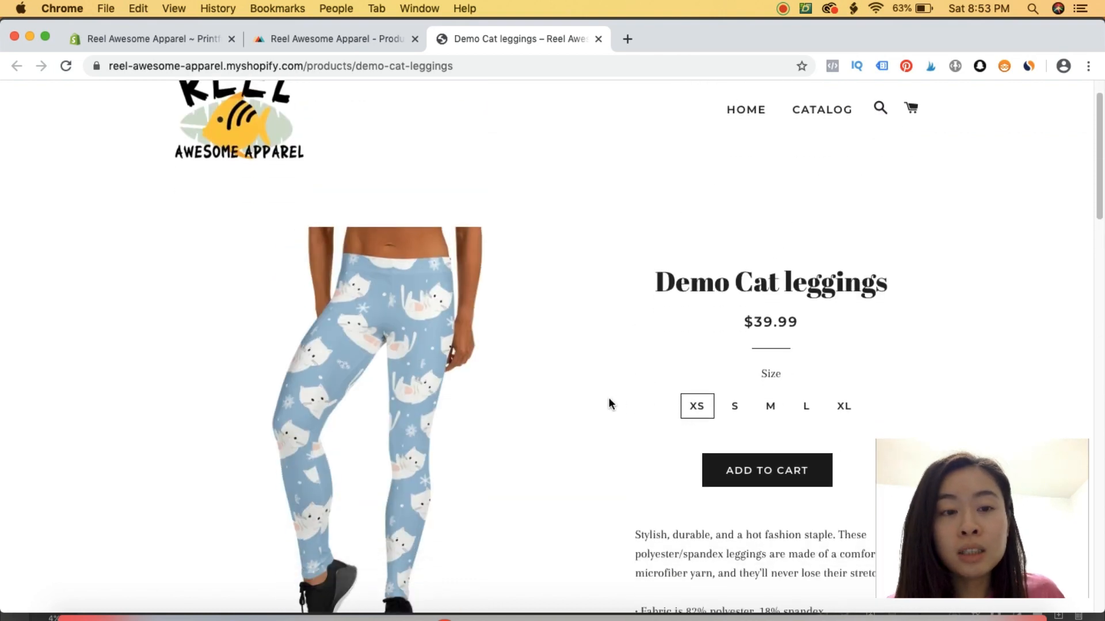
{"action": "scroll", "coordinate": [609, 398], "scroll_direction": "up", "scroll_amount": 1}
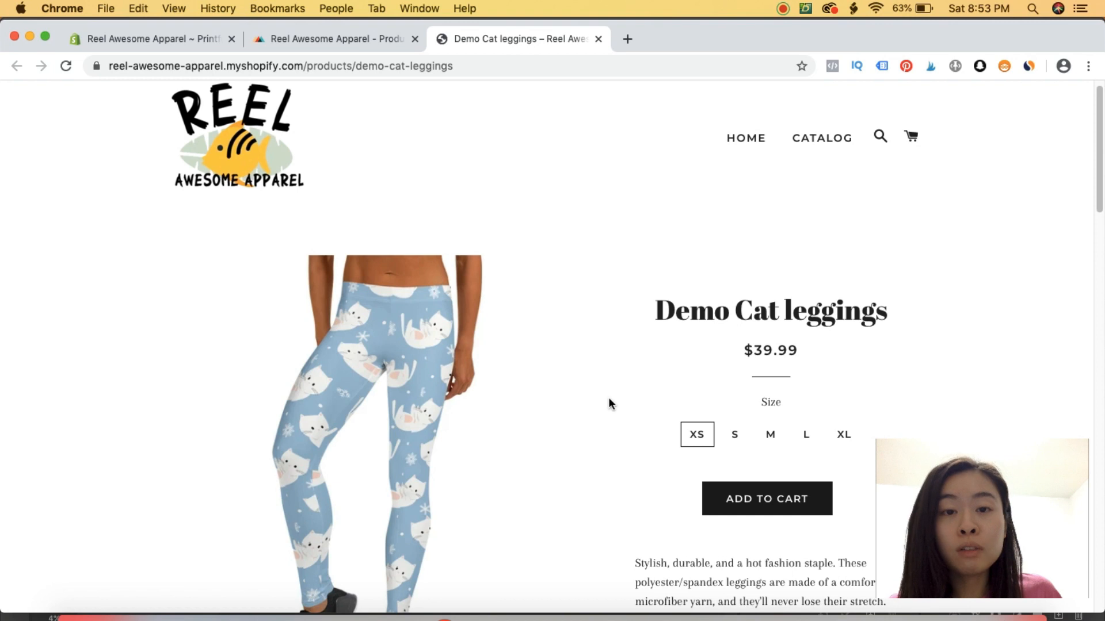
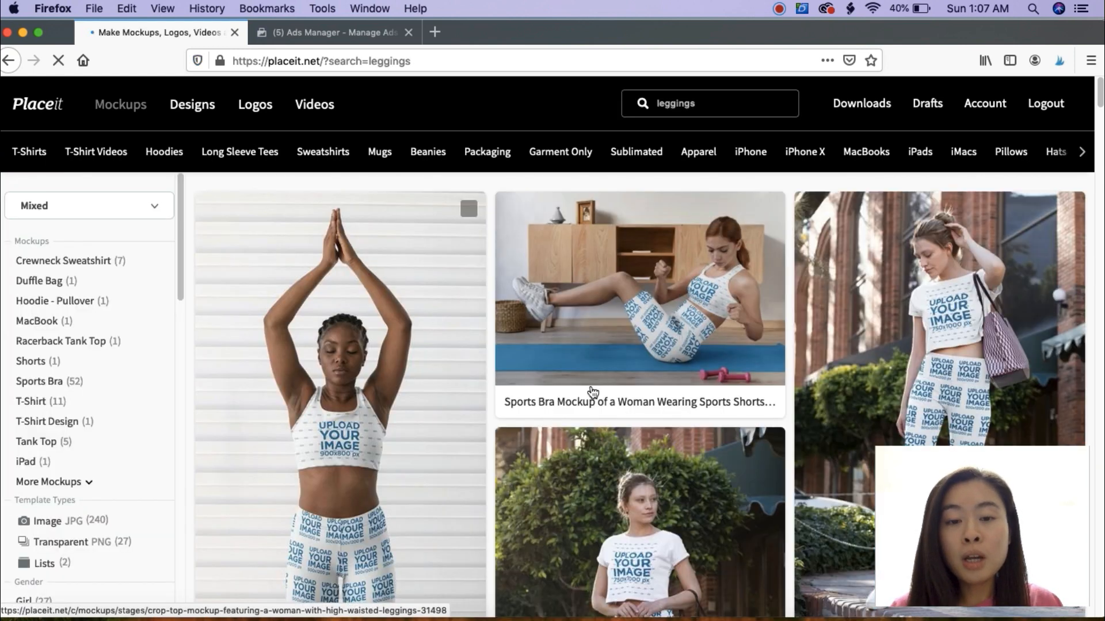
- Browse the leggings mockups and open the cropped face mockup of a woman with sublimated leggings
{"action": "scroll", "coordinate": [429, 361], "scroll_direction": "down", "scroll_amount": 2}
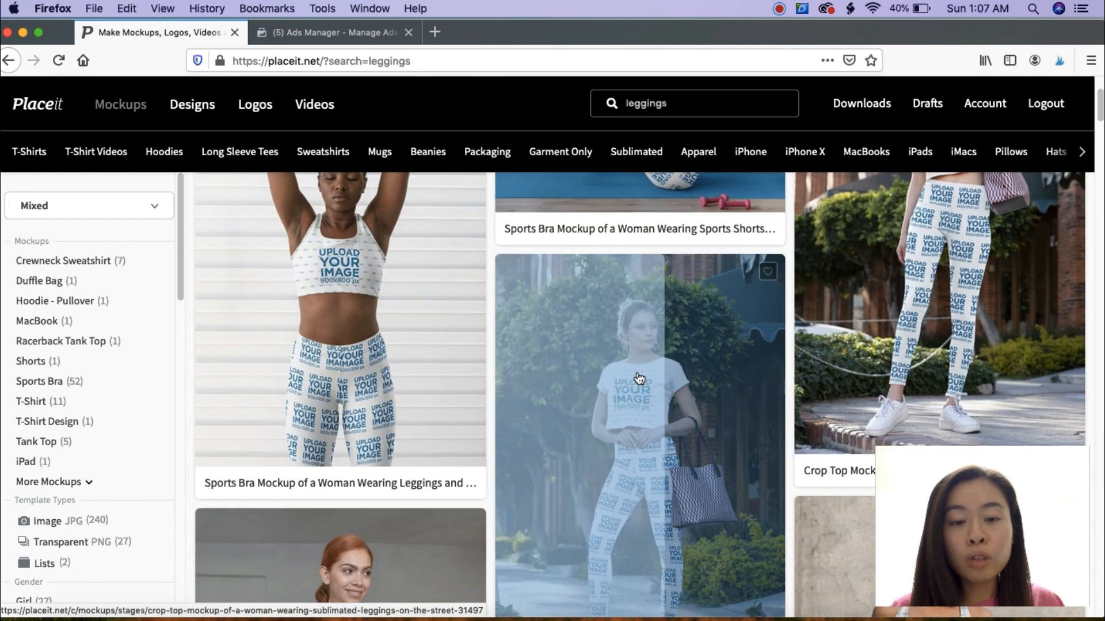
{"action": "scroll", "coordinate": [639, 378], "scroll_direction": "down", "scroll_amount": 2}
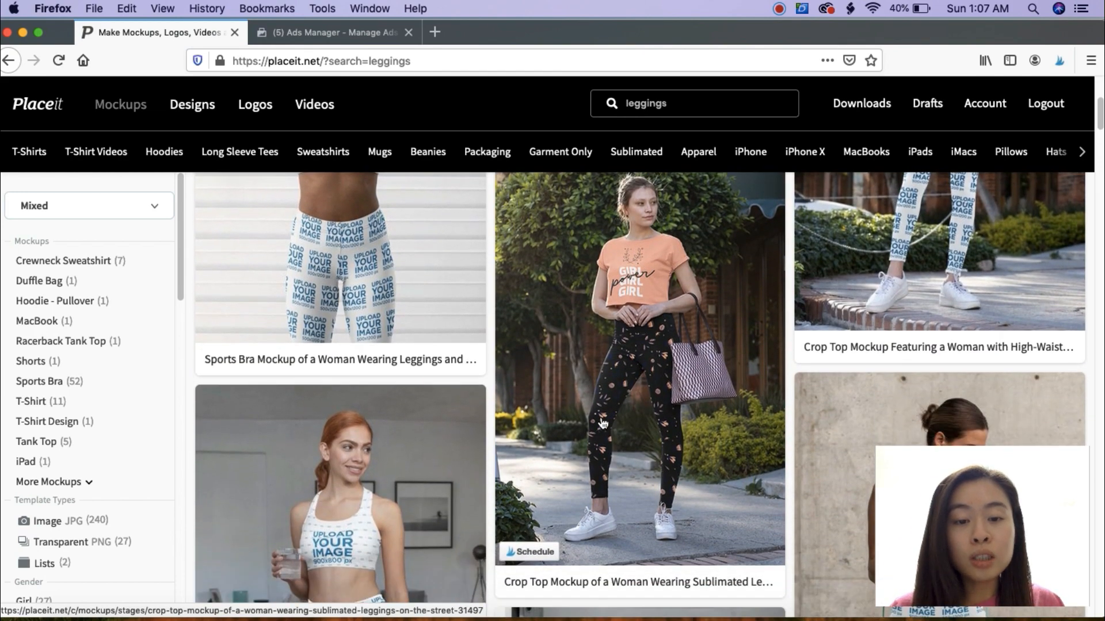
{"action": "scroll", "coordinate": [293, 377], "scroll_direction": "down", "scroll_amount": 2}
{"action": "scroll", "coordinate": [295, 378], "scroll_direction": "down", "scroll_amount": 10}
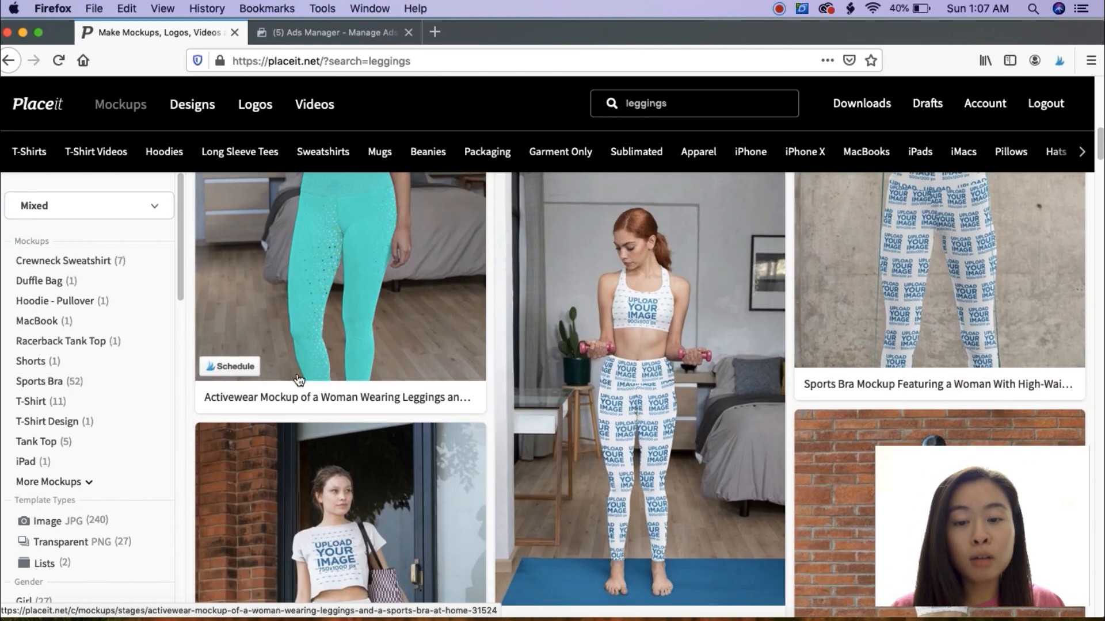
{"action": "scroll", "coordinate": [298, 380], "scroll_direction": "down", "scroll_amount": 10}
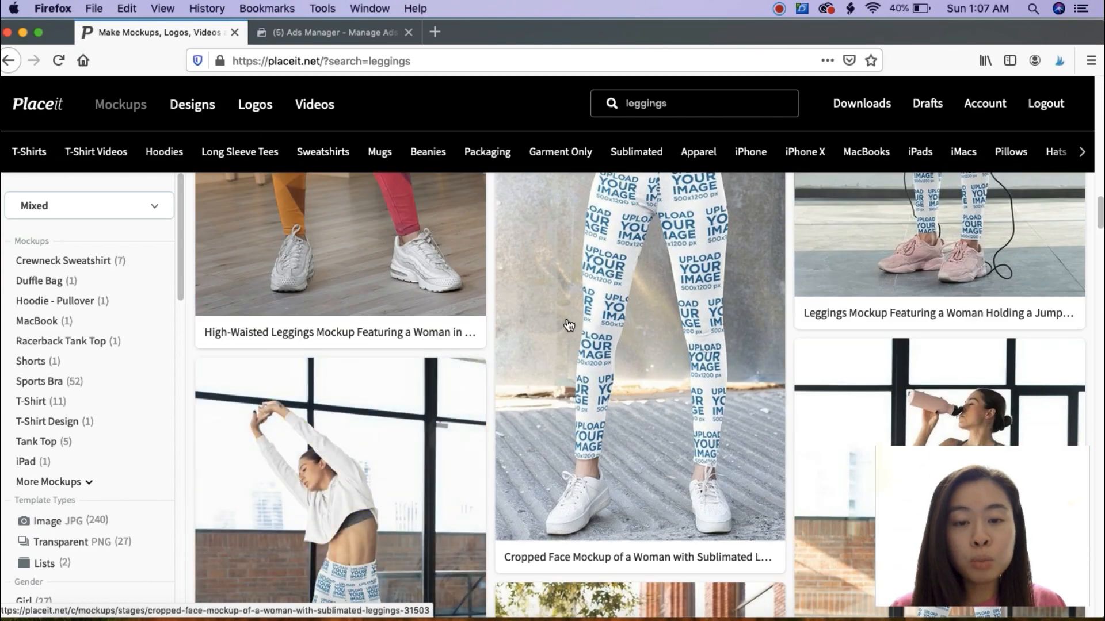
{"action": "left_click", "coordinate": [593, 296]}
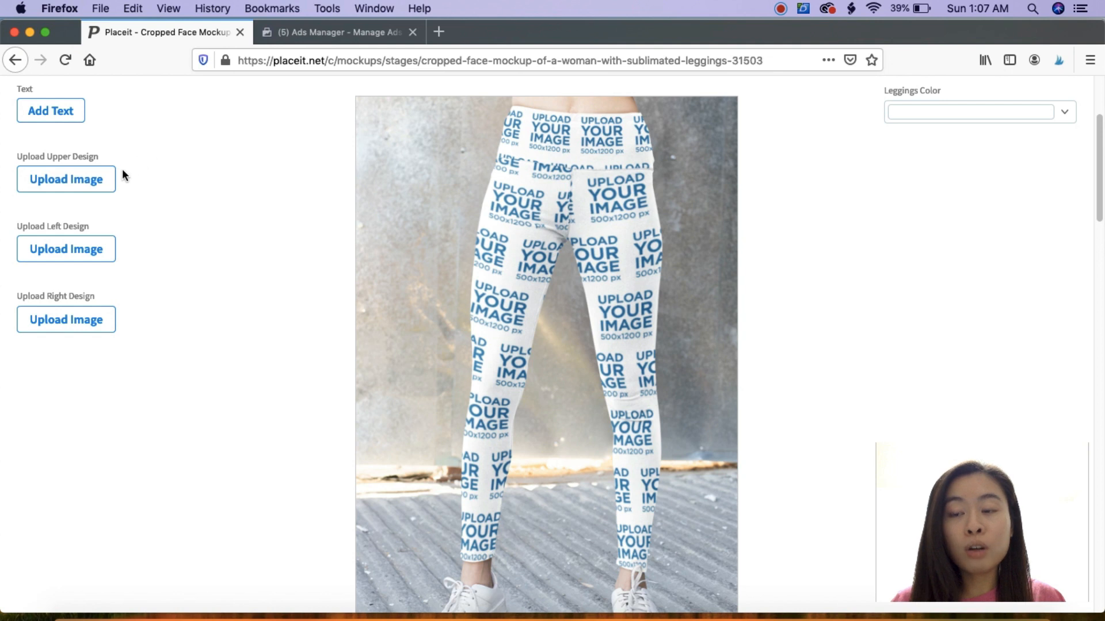
- Apply the blue cat pattern to the upper, left and right designs of the leggings mockup and download the image
{"action": "left_click", "coordinate": [93, 184]}
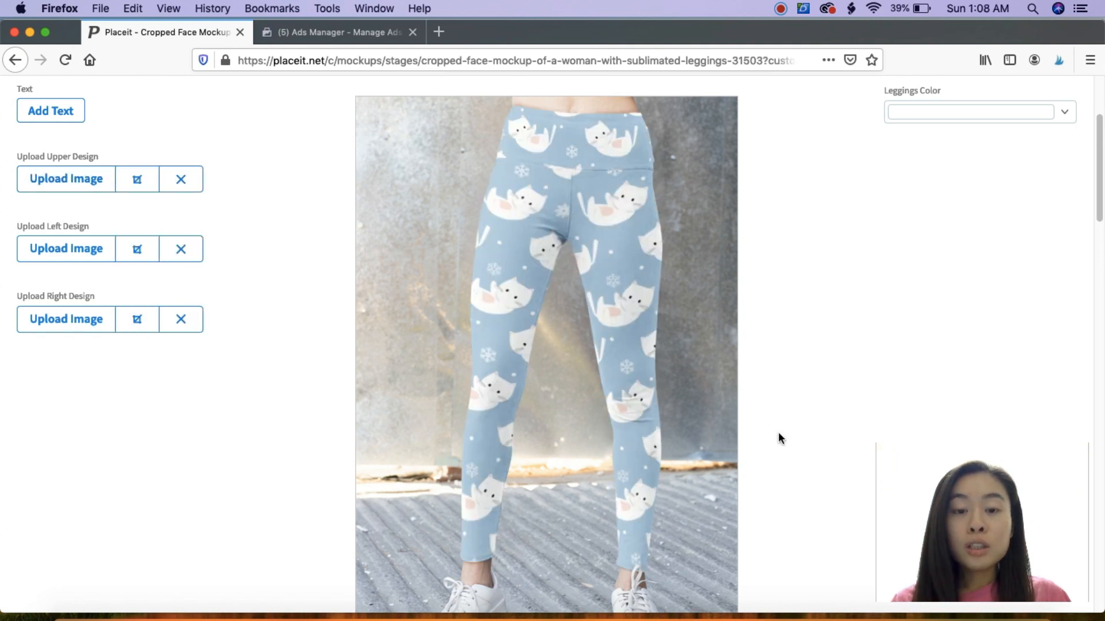
{"action": "scroll", "coordinate": [778, 438], "scroll_direction": "up", "scroll_amount": 3}
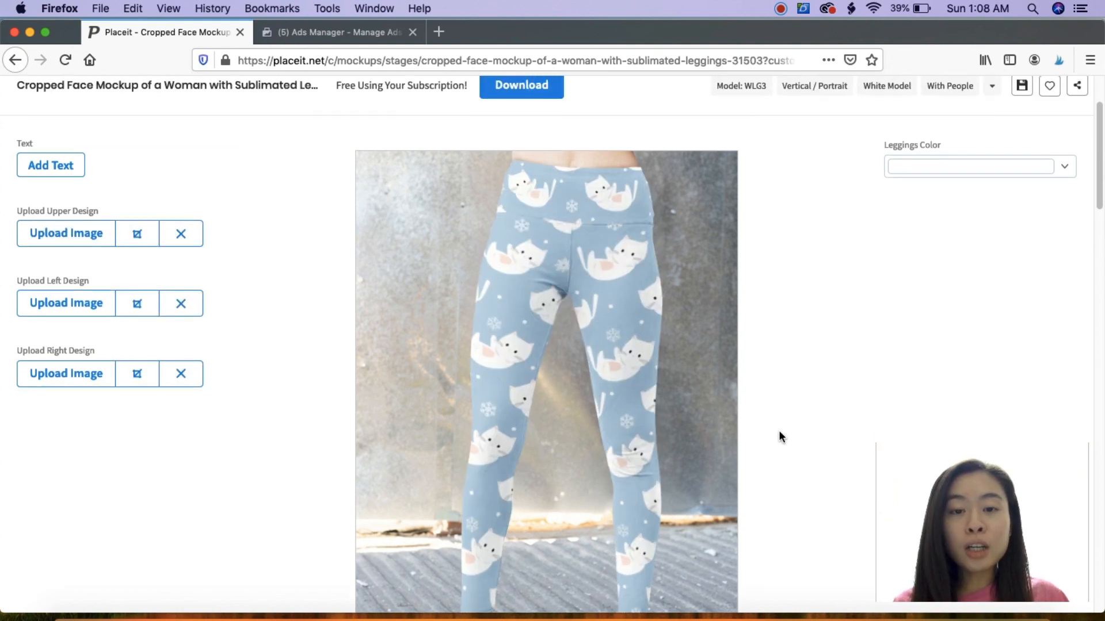
{"action": "left_click", "coordinate": [525, 107]}
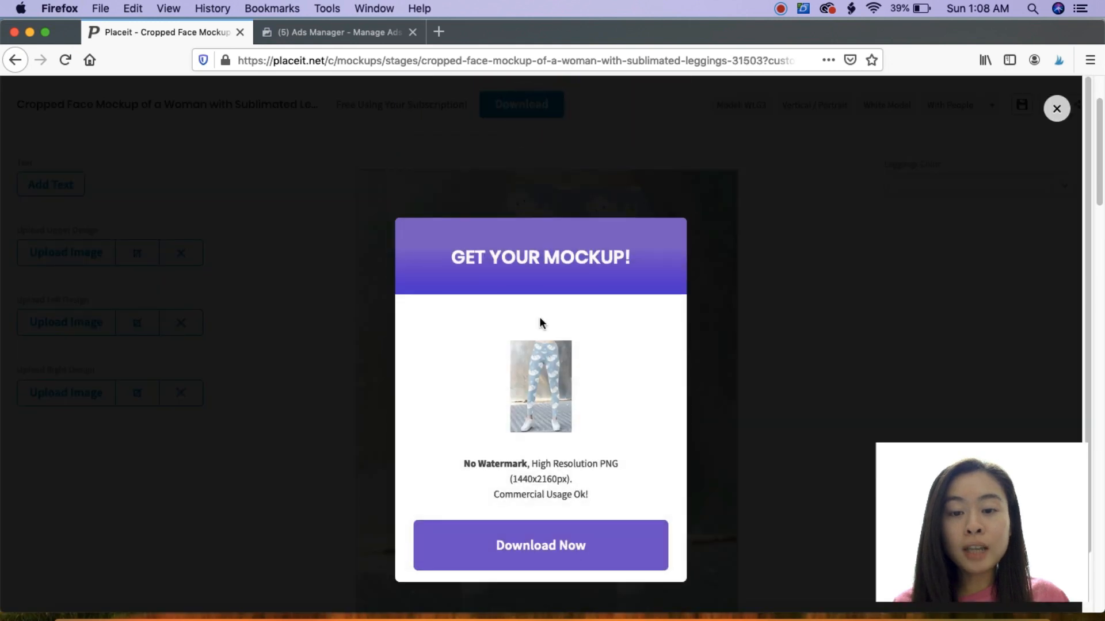
{"action": "left_click", "coordinate": [545, 538]}
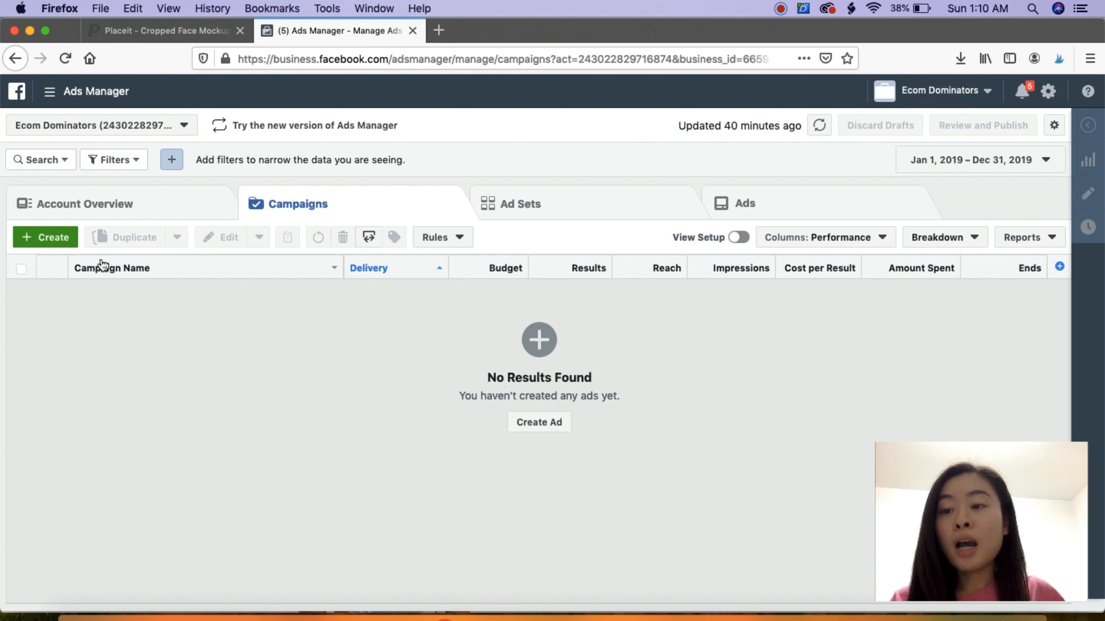
- In Facebook Ads Manager, create a new campaign with the Conversions objective and name it "Demo ad"
{"action": "left_click", "coordinate": [55, 239]}
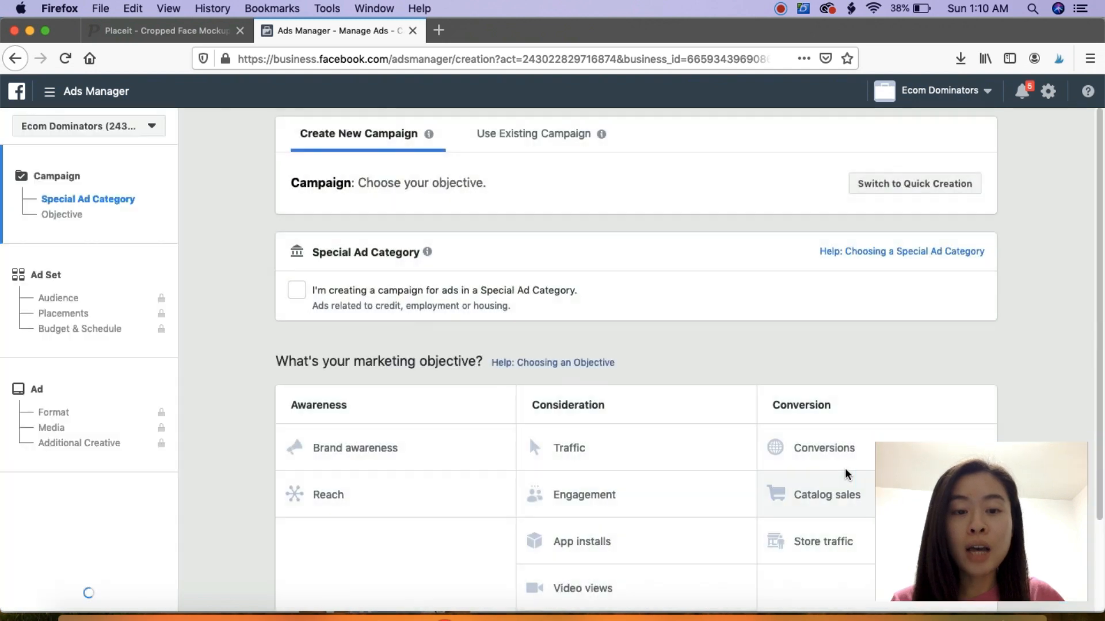
{"action": "left_click", "coordinate": [789, 458]}
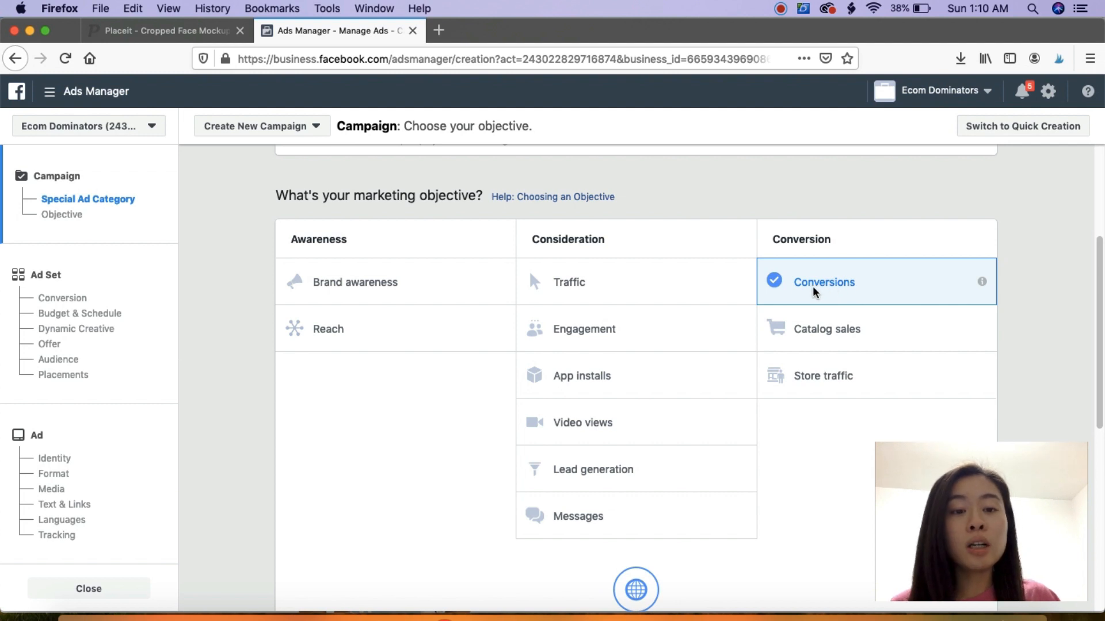
{"action": "scroll", "coordinate": [755, 302], "scroll_direction": "down", "scroll_amount": 3}
{"action": "scroll", "coordinate": [754, 303], "scroll_direction": "down", "scroll_amount": 5}
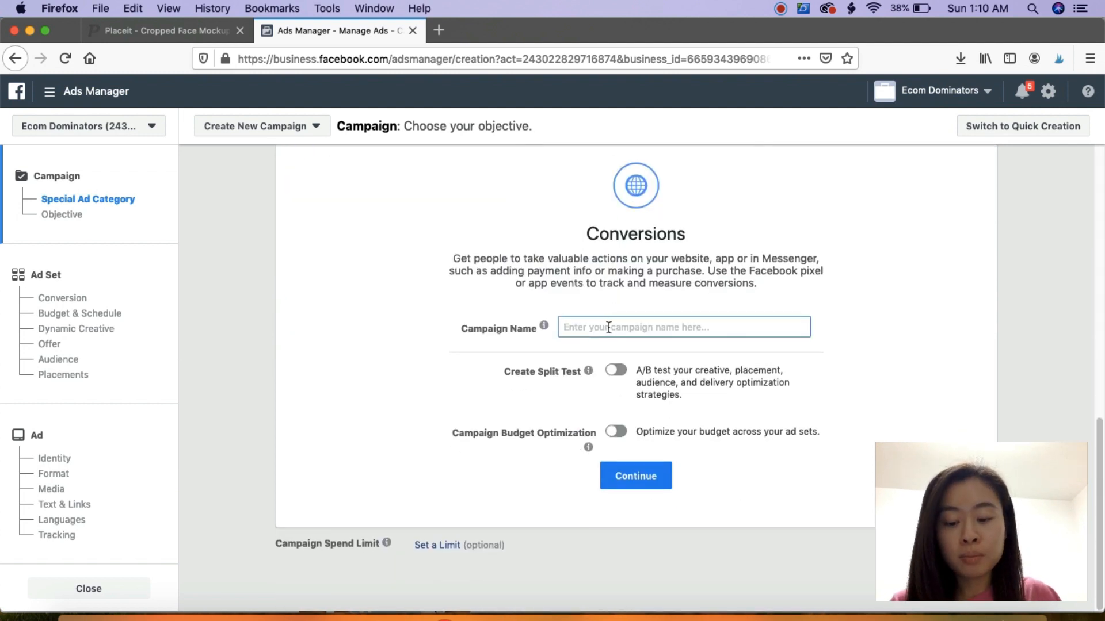
{"action": "type", "text": "Demo ad"}
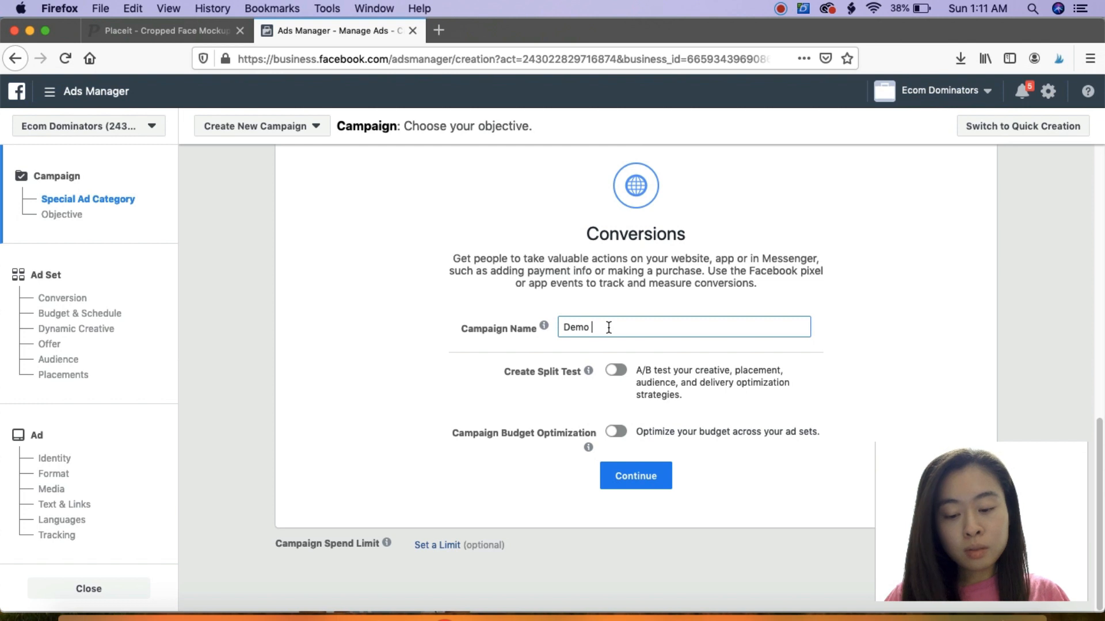
- Enable campaign budget optimization with a daily budget of $15.00 and continue to the ad set
{"action": "left_click", "coordinate": [617, 432]}
{"action": "scroll", "coordinate": [612, 452], "scroll_direction": "down", "scroll_amount": 3}
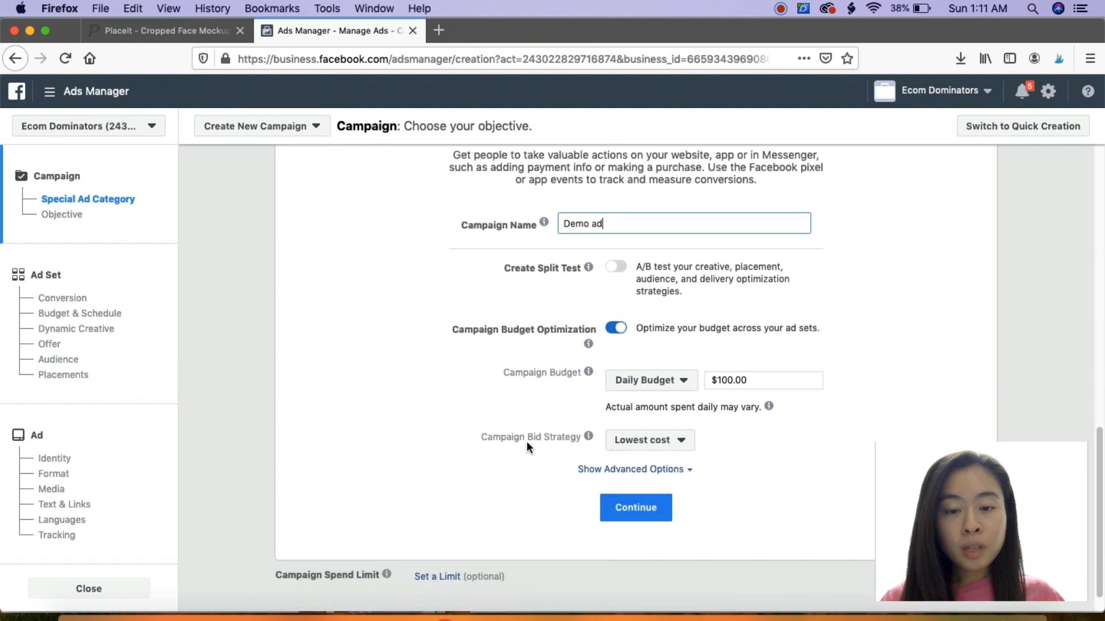
{"action": "left_click", "coordinate": [726, 380]}
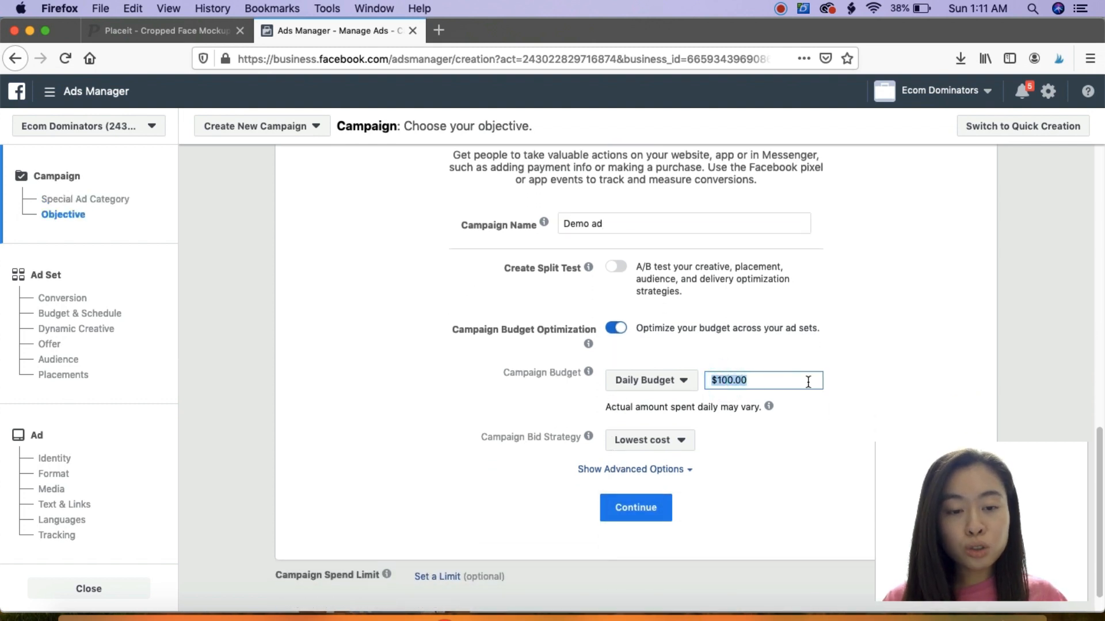
{"action": "type", "text": "15"}
{"action": "left_click", "coordinate": [852, 375]}
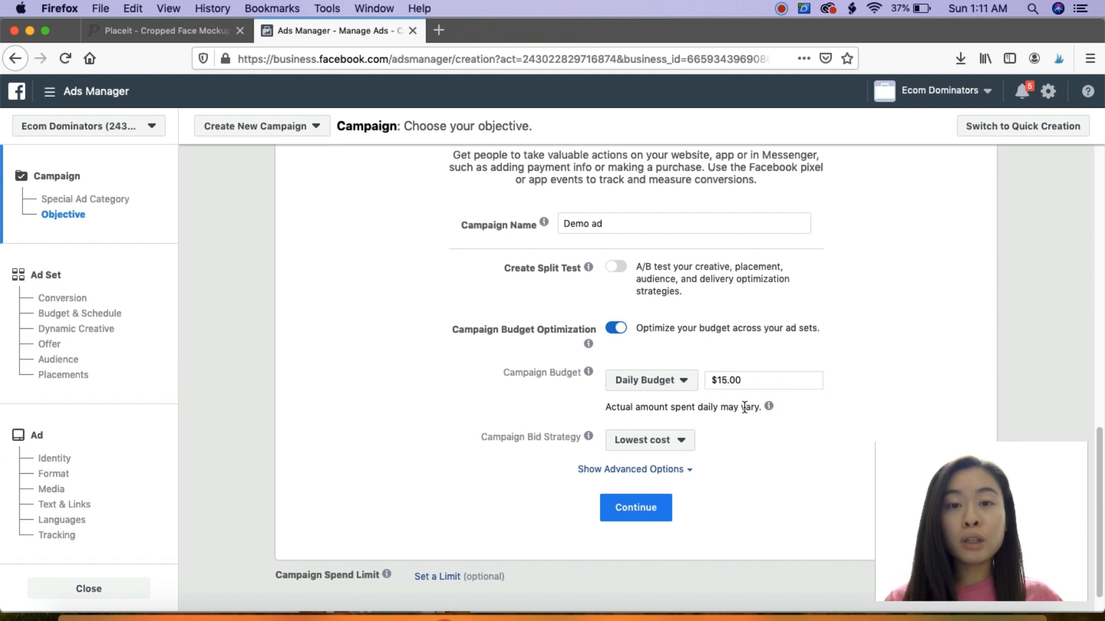
{"action": "left_click", "coordinate": [657, 515]}
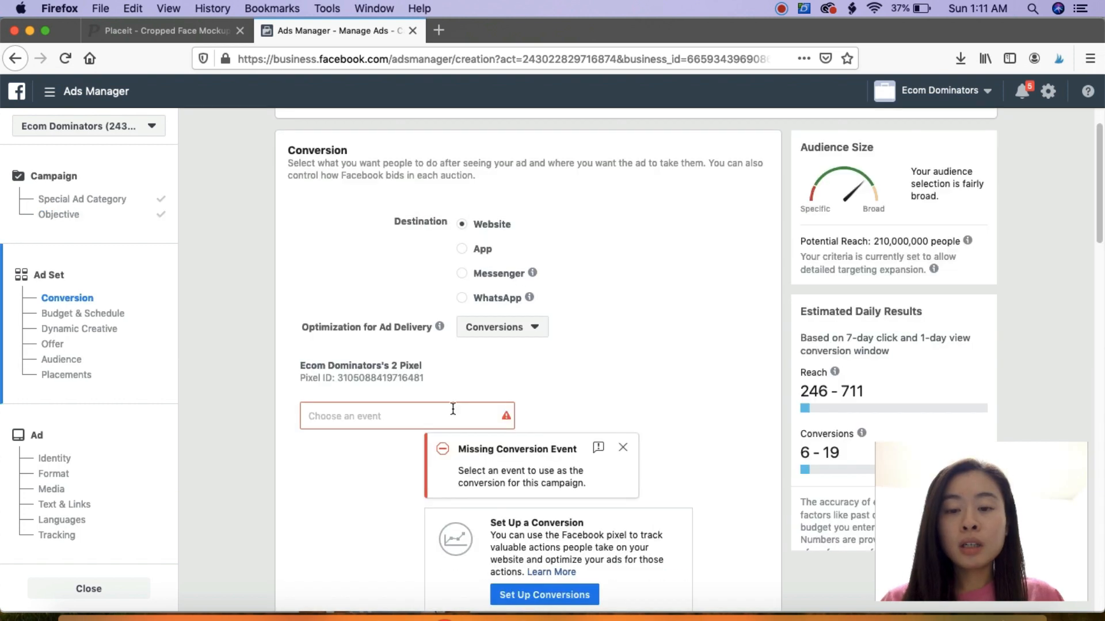
- Choose Purchase as the pixel conversion event for the ad set
{"action": "left_click", "coordinate": [418, 420]}
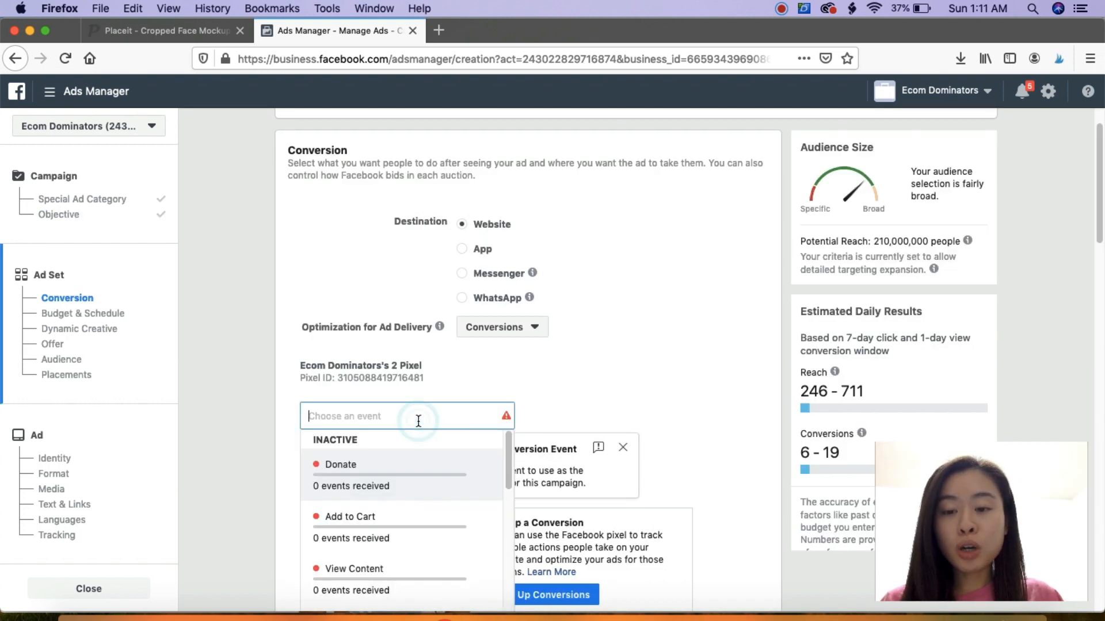
{"action": "scroll", "coordinate": [416, 423], "scroll_direction": "down", "scroll_amount": 5}
{"action": "scroll", "coordinate": [406, 493], "scroll_direction": "down", "scroll_amount": 4}
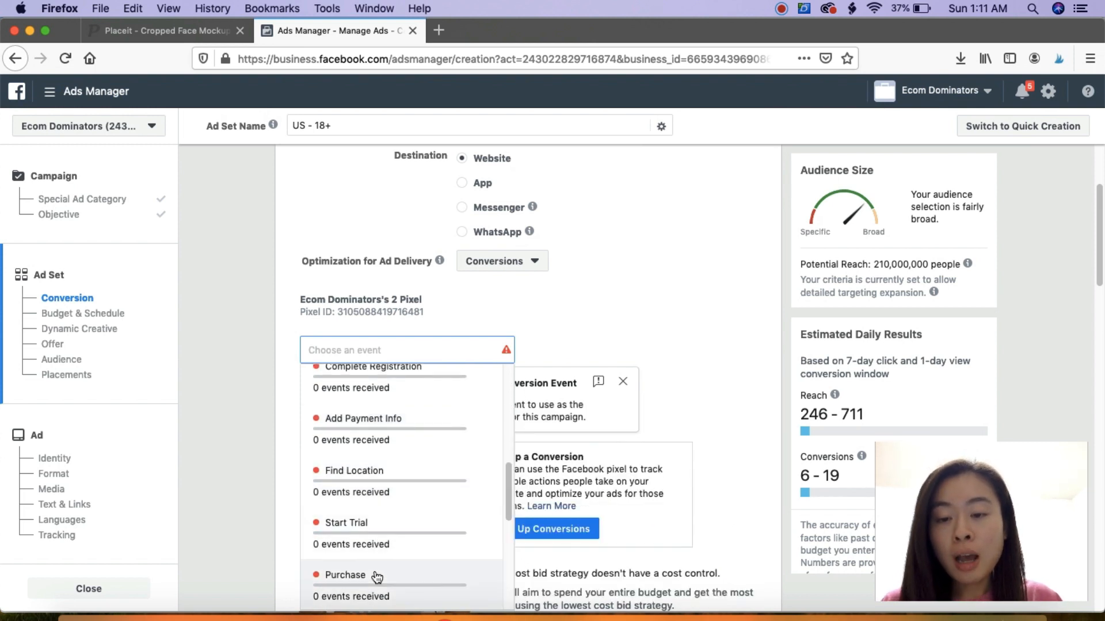
{"action": "left_click", "coordinate": [377, 577]}
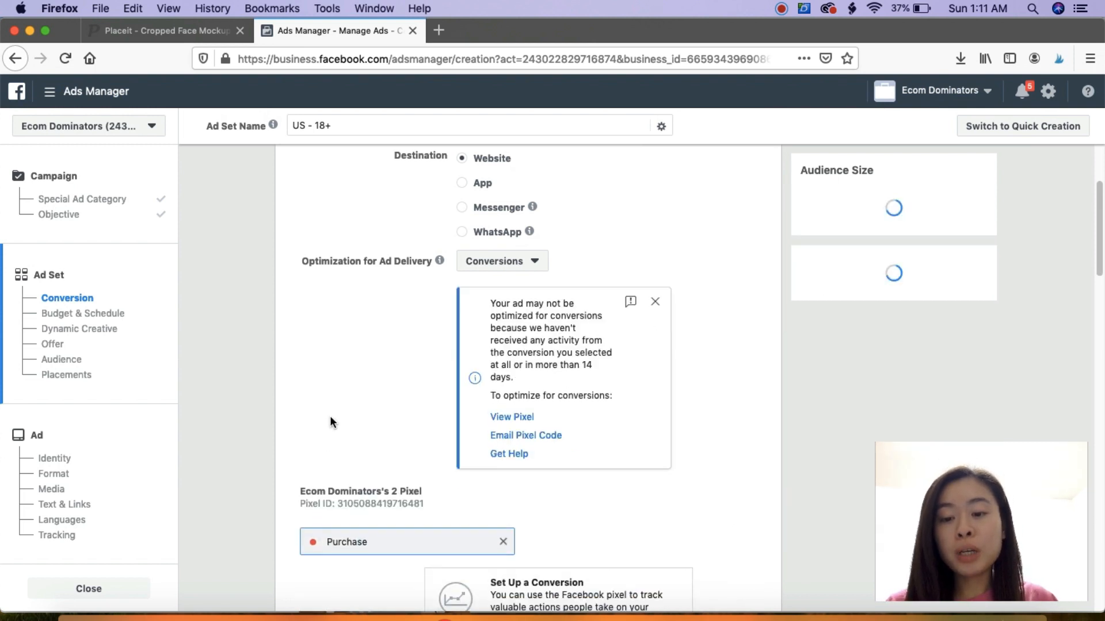
- Review the ad set's schedule, Dynamic Creative and Offer settings, and limit the United States audience to people living in this location
{"action": "scroll", "coordinate": [331, 422], "scroll_direction": "down", "scroll_amount": 3}
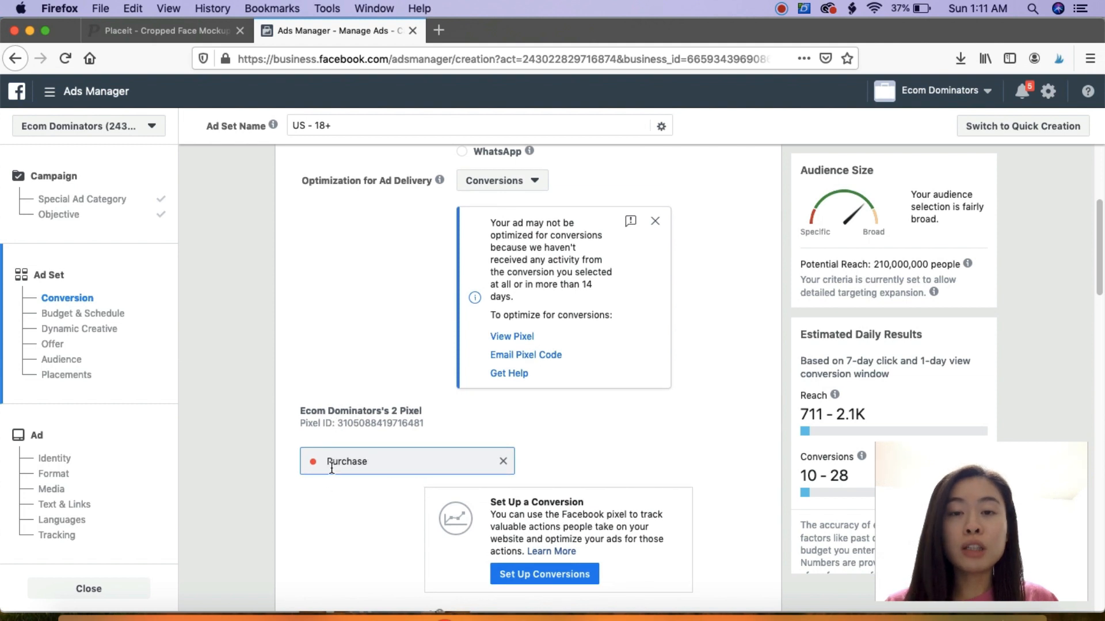
{"action": "scroll", "coordinate": [332, 467], "scroll_direction": "down", "scroll_amount": 5}
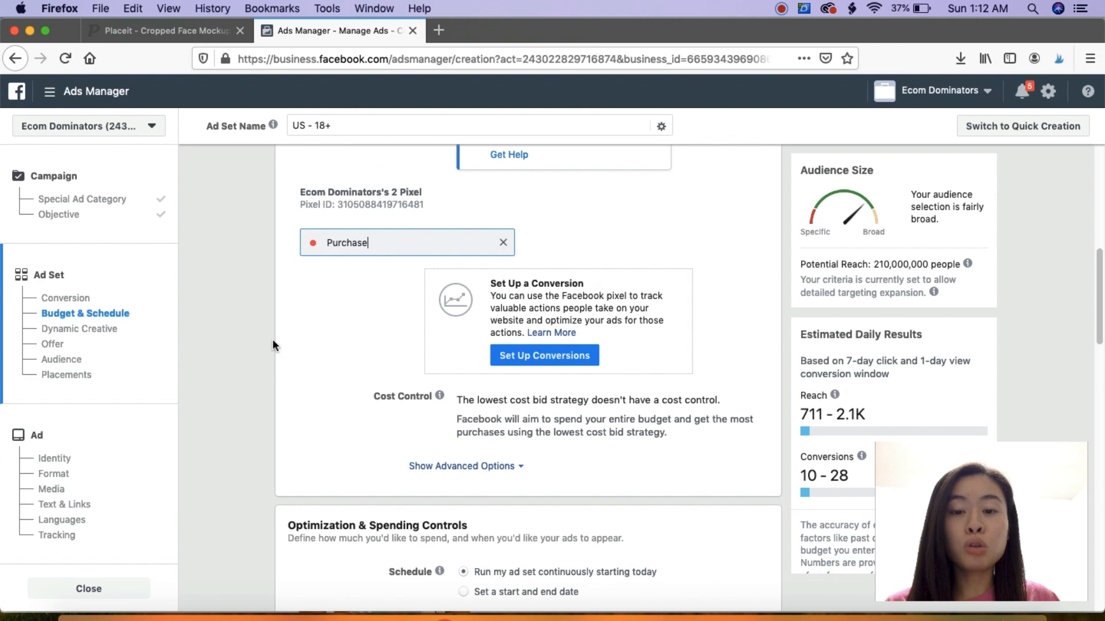
{"action": "scroll", "coordinate": [512, 379], "scroll_direction": "down", "scroll_amount": 7}
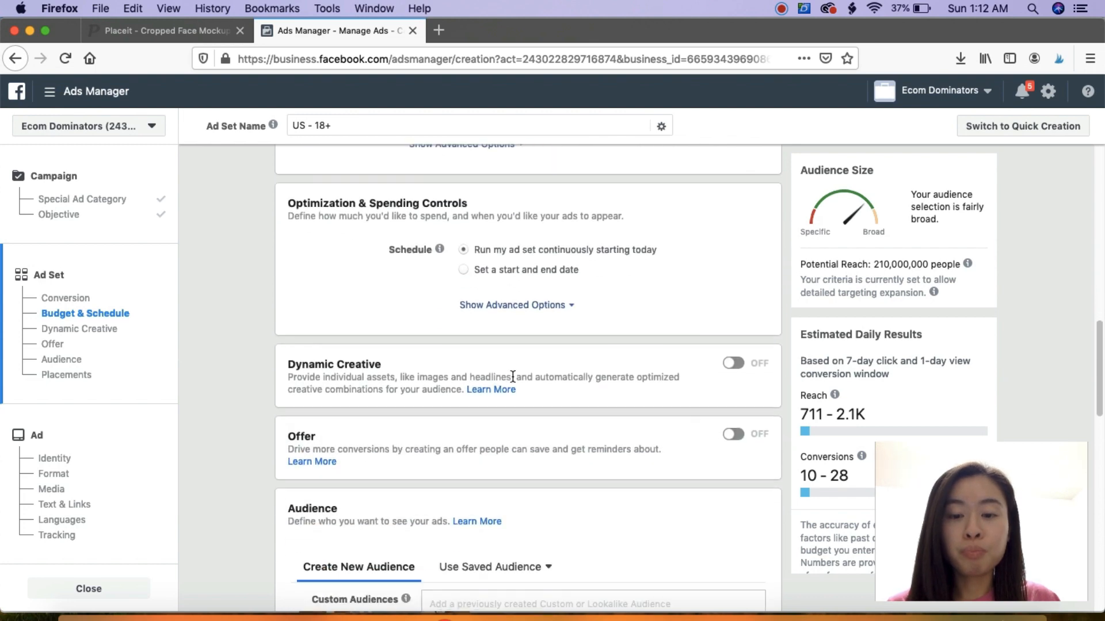
{"action": "scroll", "coordinate": [512, 378], "scroll_direction": "down", "scroll_amount": 4}
{"action": "scroll", "coordinate": [365, 288], "scroll_direction": "up", "scroll_amount": 7}
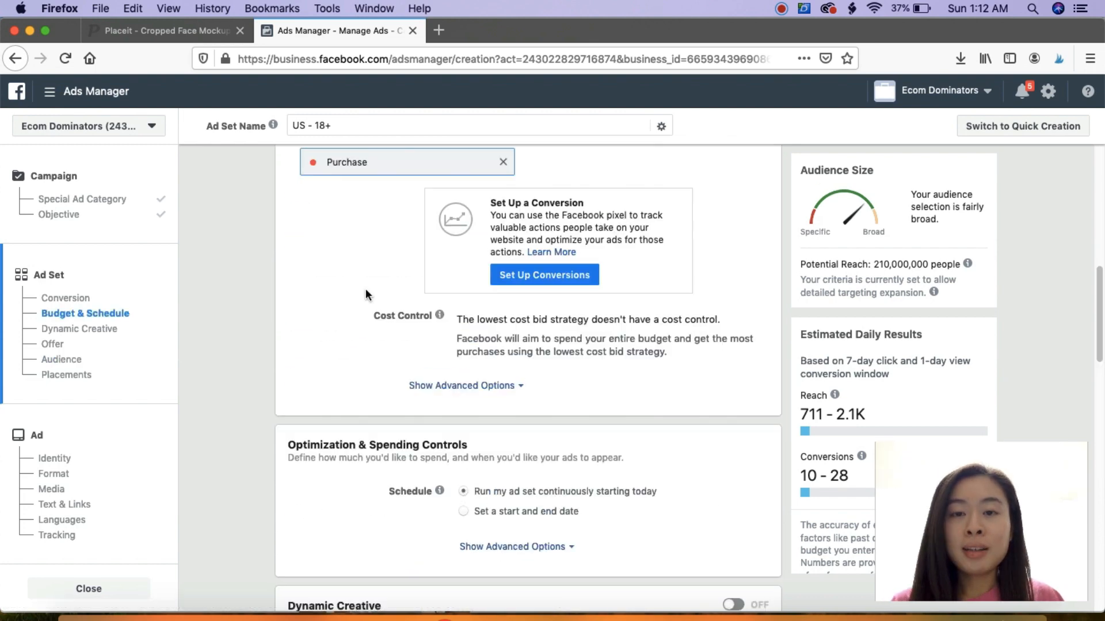
{"action": "scroll", "coordinate": [365, 288], "scroll_direction": "down", "scroll_amount": 3}
{"action": "scroll", "coordinate": [365, 289], "scroll_direction": "down", "scroll_amount": 8}
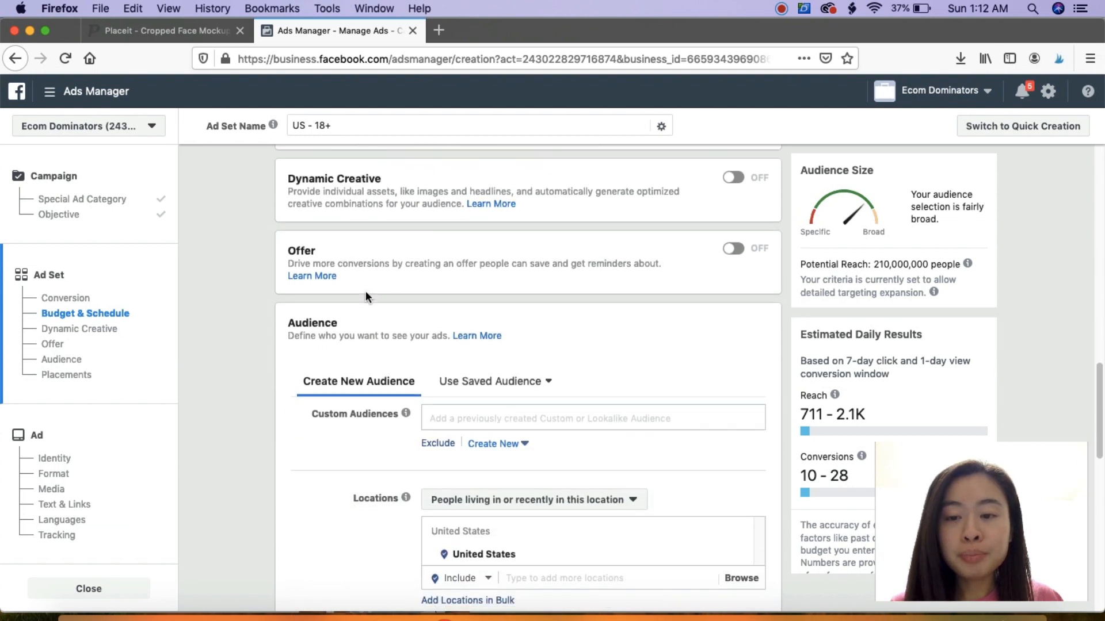
{"action": "scroll", "coordinate": [377, 292], "scroll_direction": "down", "scroll_amount": 4}
{"action": "scroll", "coordinate": [375, 288], "scroll_direction": "up", "scroll_amount": 1}
{"action": "left_click", "coordinate": [446, 205]}
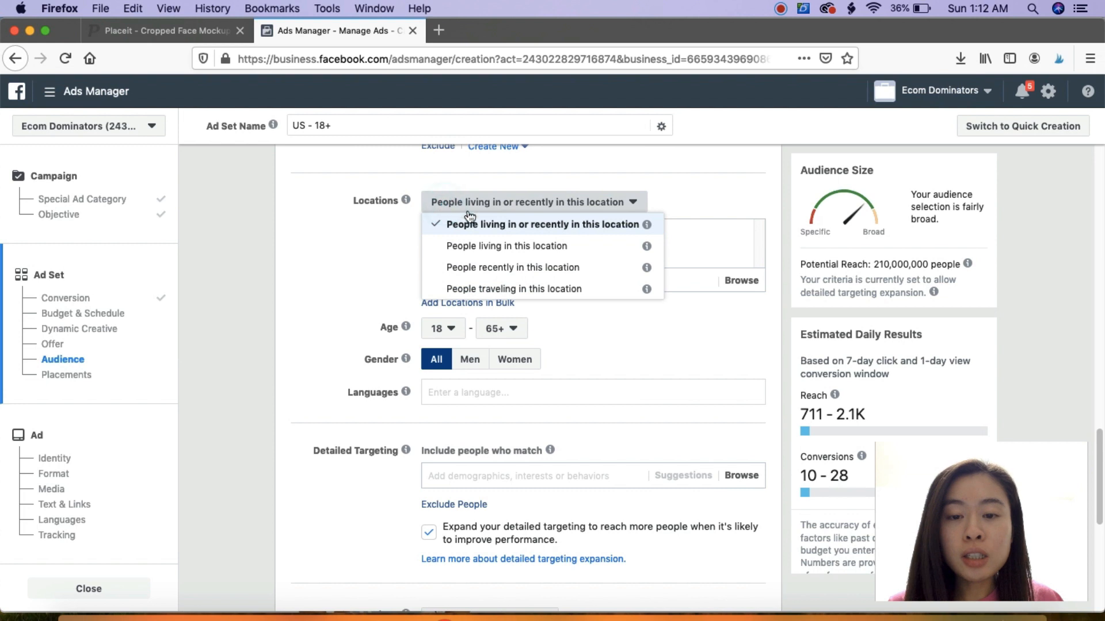
{"action": "left_click", "coordinate": [475, 252]}
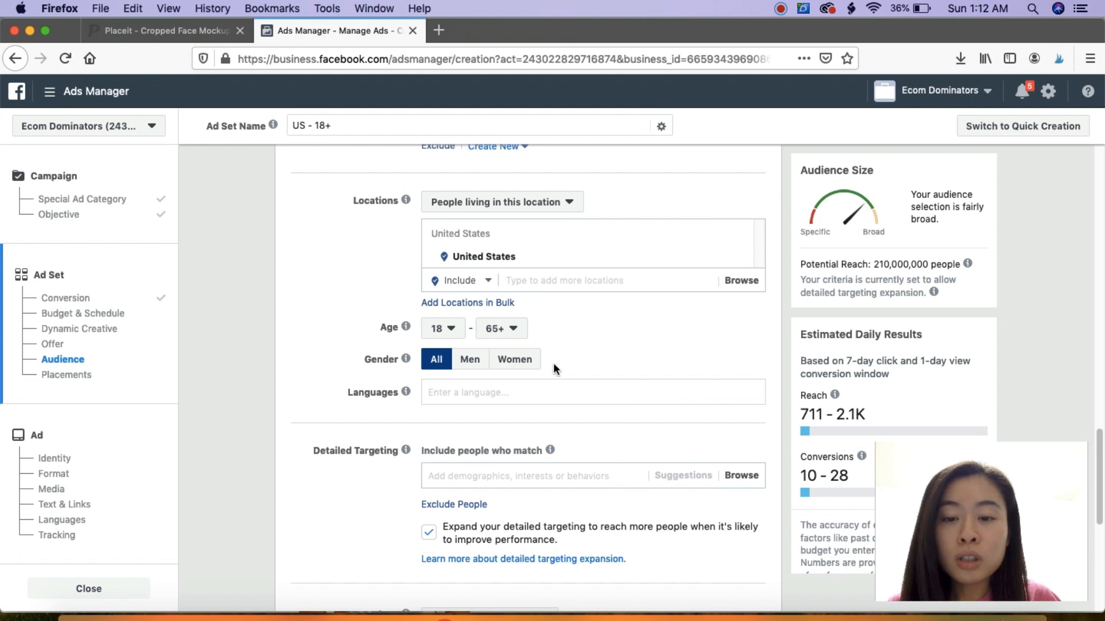
- Set the audience language to English (All)
{"action": "left_click", "coordinate": [448, 392]}
{"action": "type", "text": "engl"}
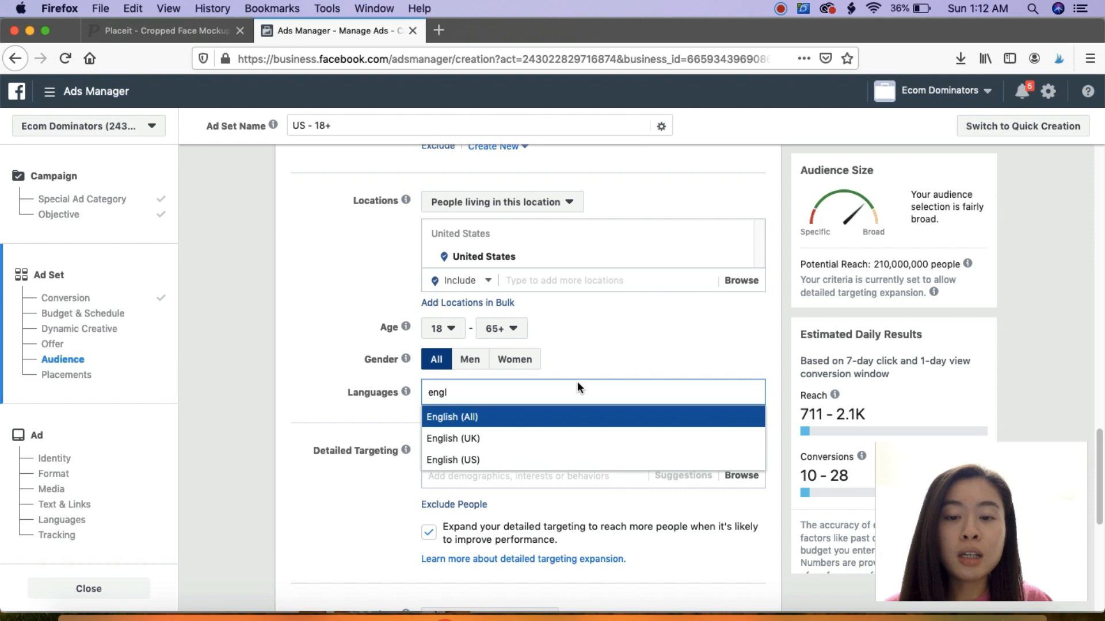
{"action": "key", "text": "Return"}
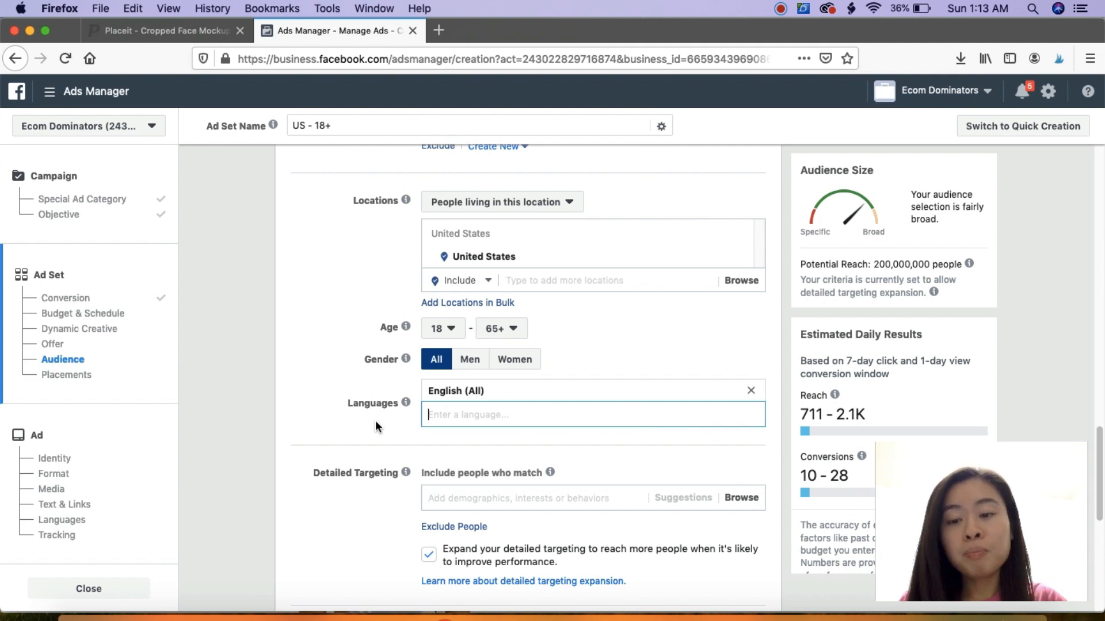
- Add the Cats interest to the detailed targeting and turn off detailed targeting expansion
{"action": "scroll", "coordinate": [376, 422], "scroll_direction": "down", "scroll_amount": 5}
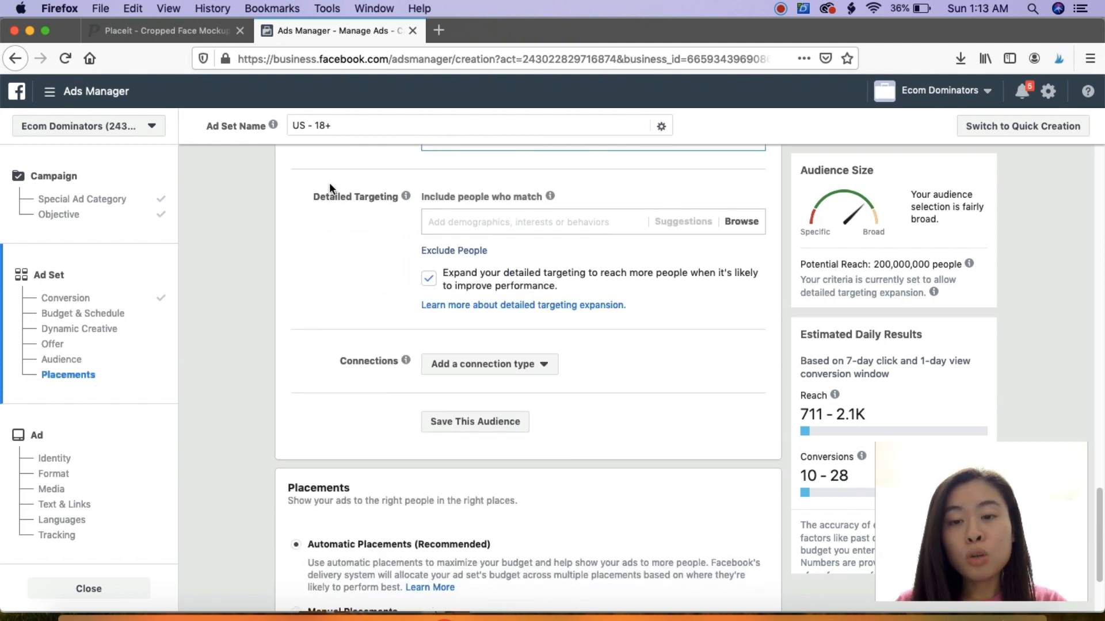
{"action": "left_click", "coordinate": [447, 224]}
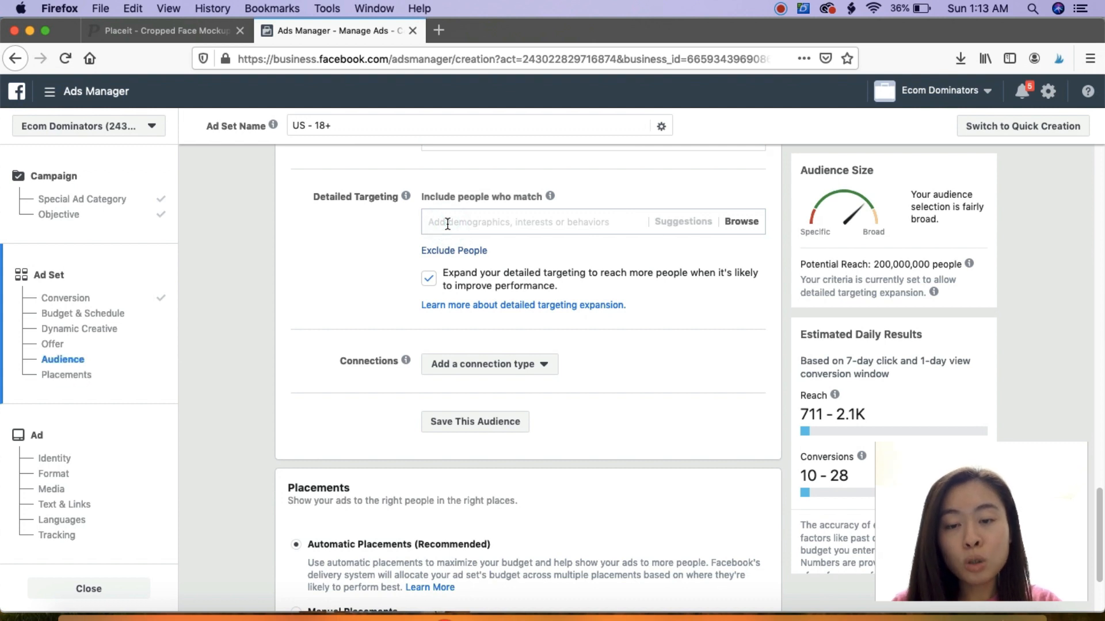
{"action": "type", "text": "cats"}
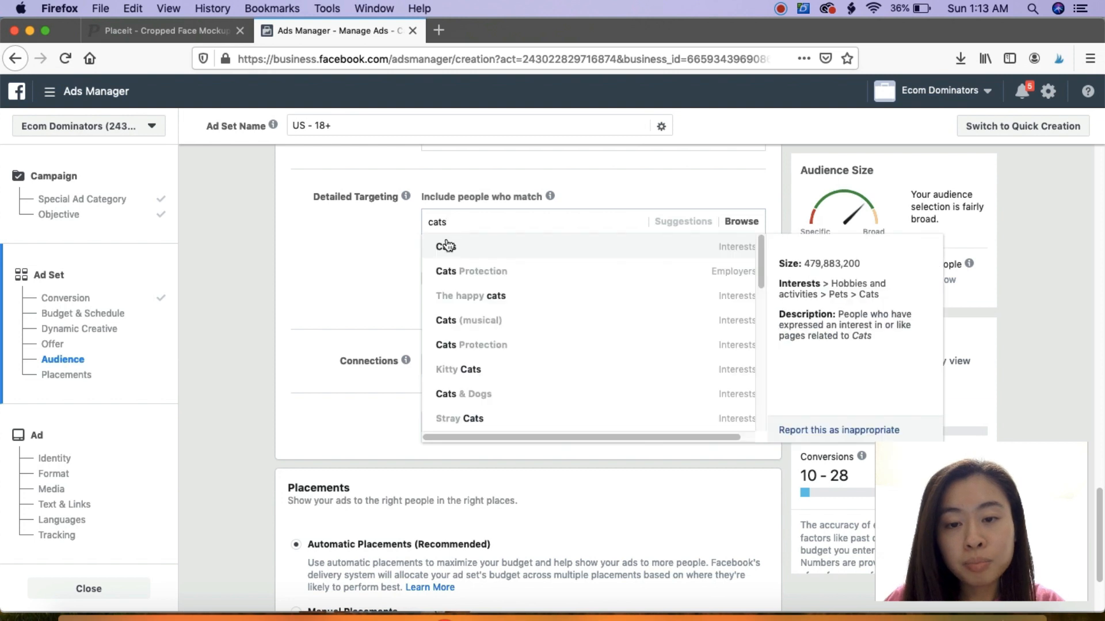
{"action": "left_click", "coordinate": [446, 245]}
{"action": "left_click", "coordinate": [394, 256]}
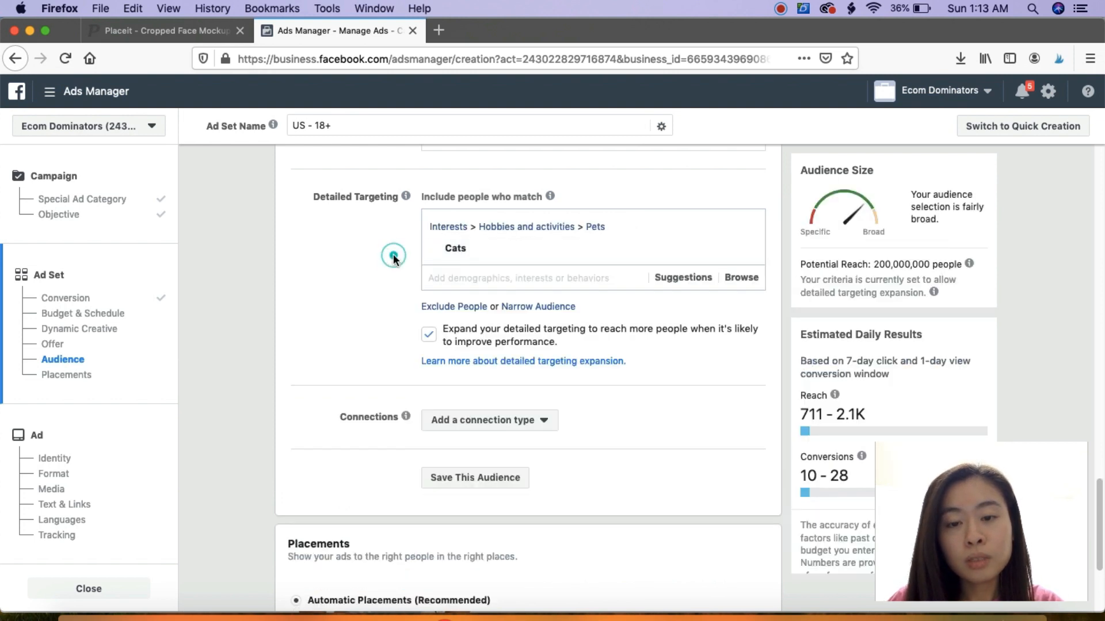
{"action": "scroll", "coordinate": [384, 364], "scroll_direction": "down", "scroll_amount": 1}
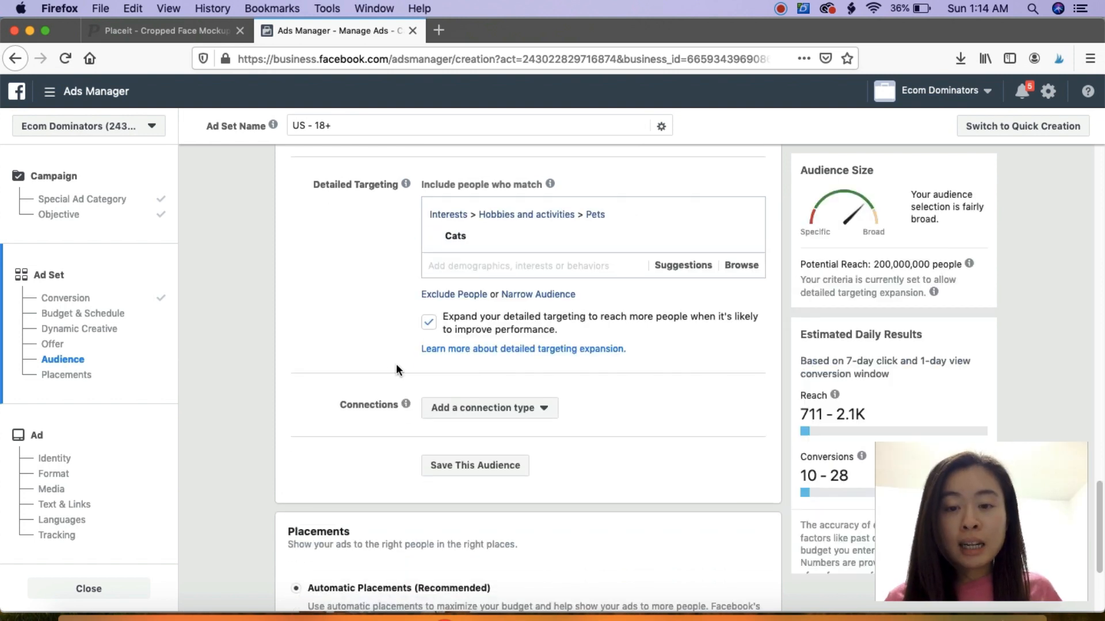
{"action": "left_click", "coordinate": [428, 325]}
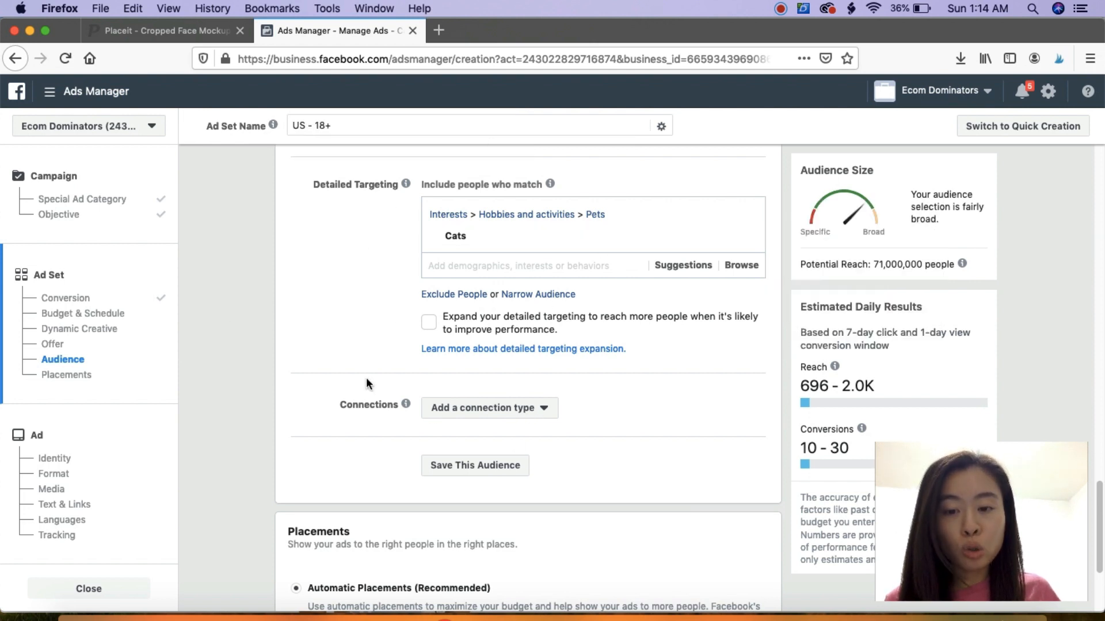
- Continue to the ad setup with Automatic Placements and add the cat leggings mockup image as the ad's media
{"action": "scroll", "coordinate": [365, 383], "scroll_direction": "down", "scroll_amount": 3}
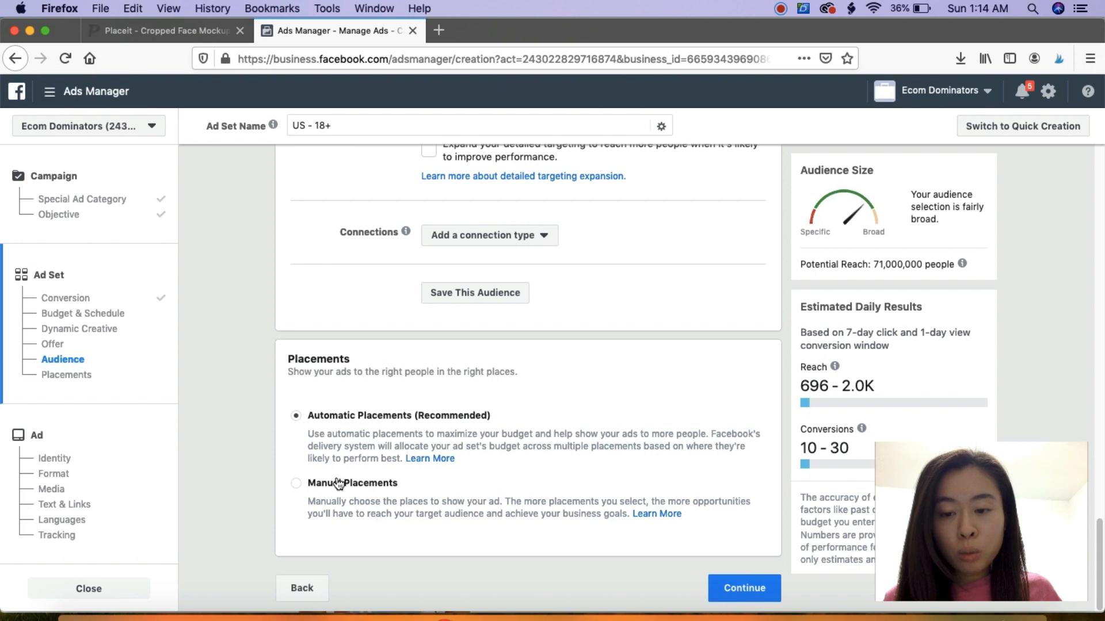
{"action": "left_click", "coordinate": [730, 587]}
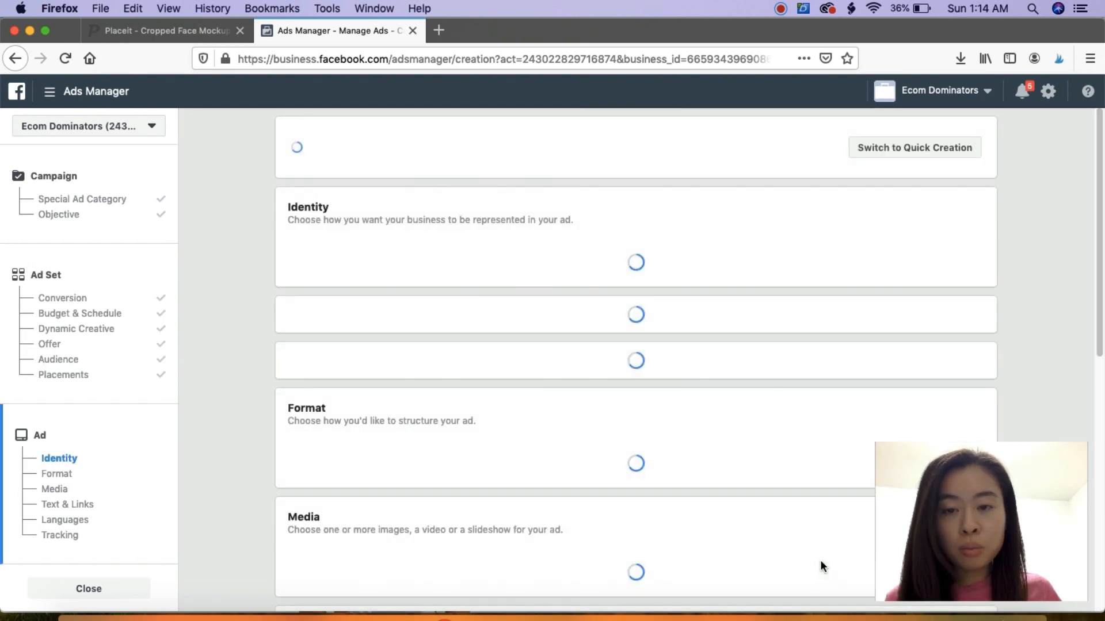
{"action": "scroll", "coordinate": [451, 370], "scroll_direction": "down", "scroll_amount": 3}
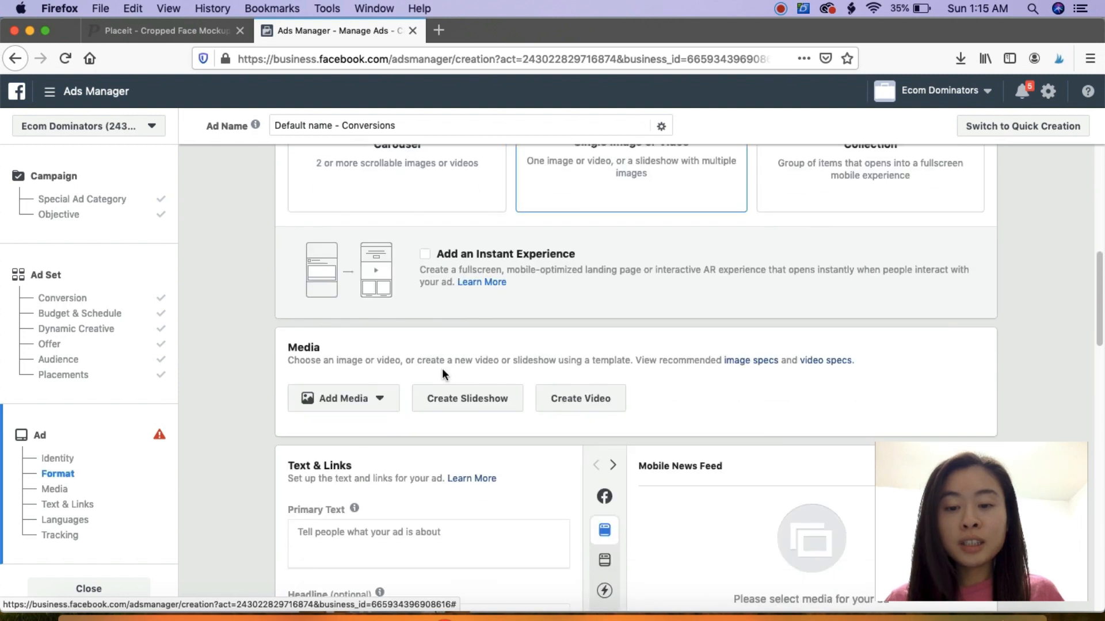
{"action": "scroll", "coordinate": [388, 382], "scroll_direction": "down", "scroll_amount": 1}
{"action": "left_click", "coordinate": [363, 332]}
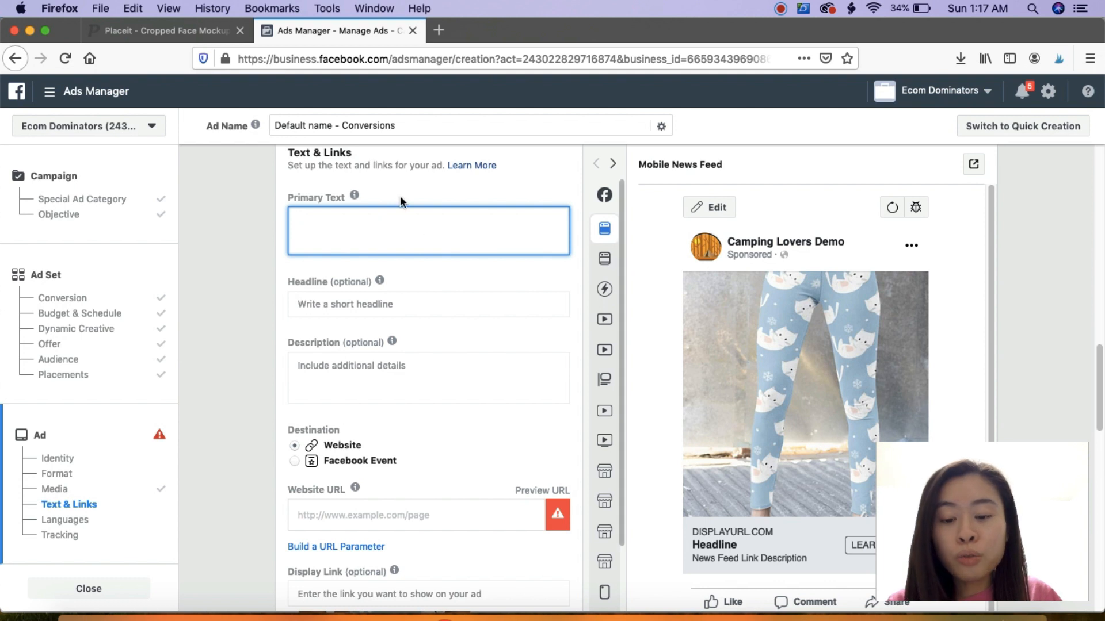
- Write the ad's primary text as "Do you love cats?" followed by a second line reading "Grab yours here>>"
{"action": "type", "text": "o y"}
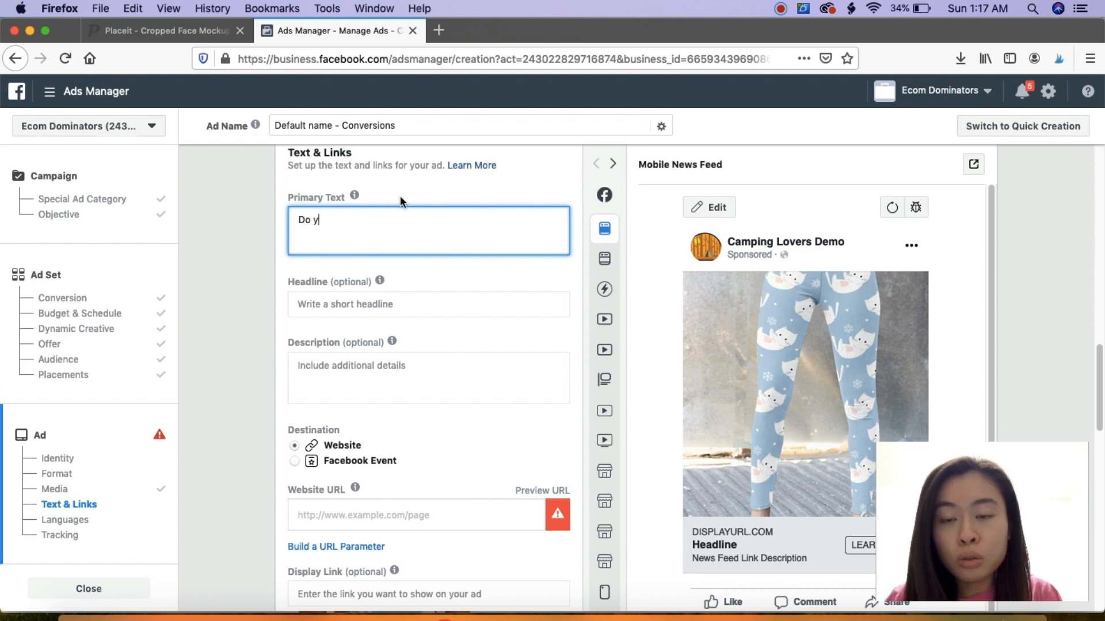
{"action": "type", "text": "ou love cats?"}
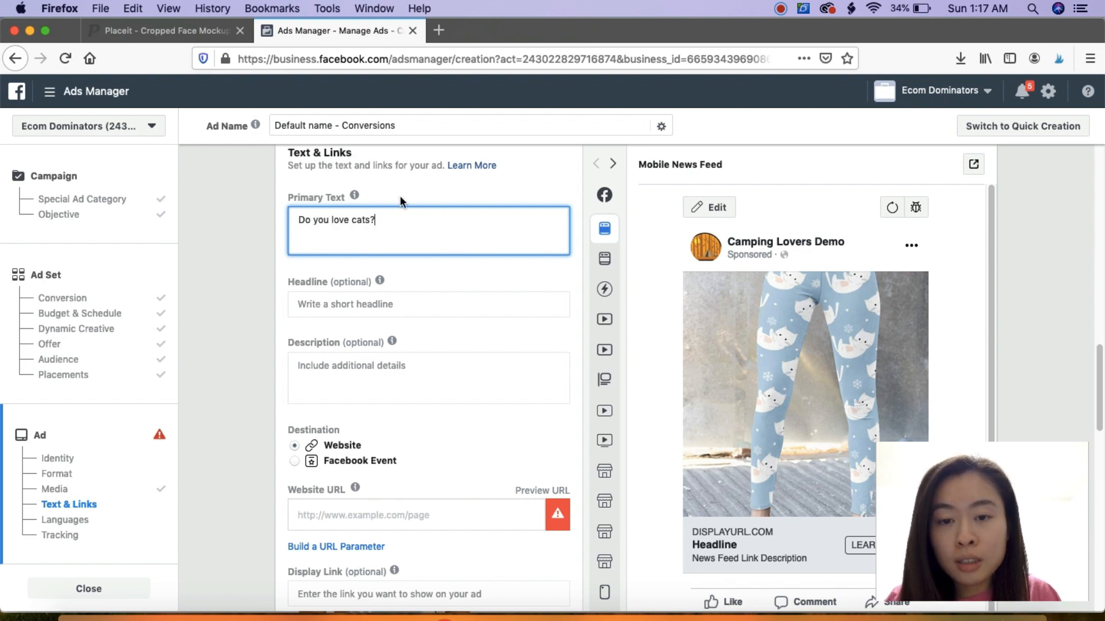
{"action": "key", "text": "Return"}
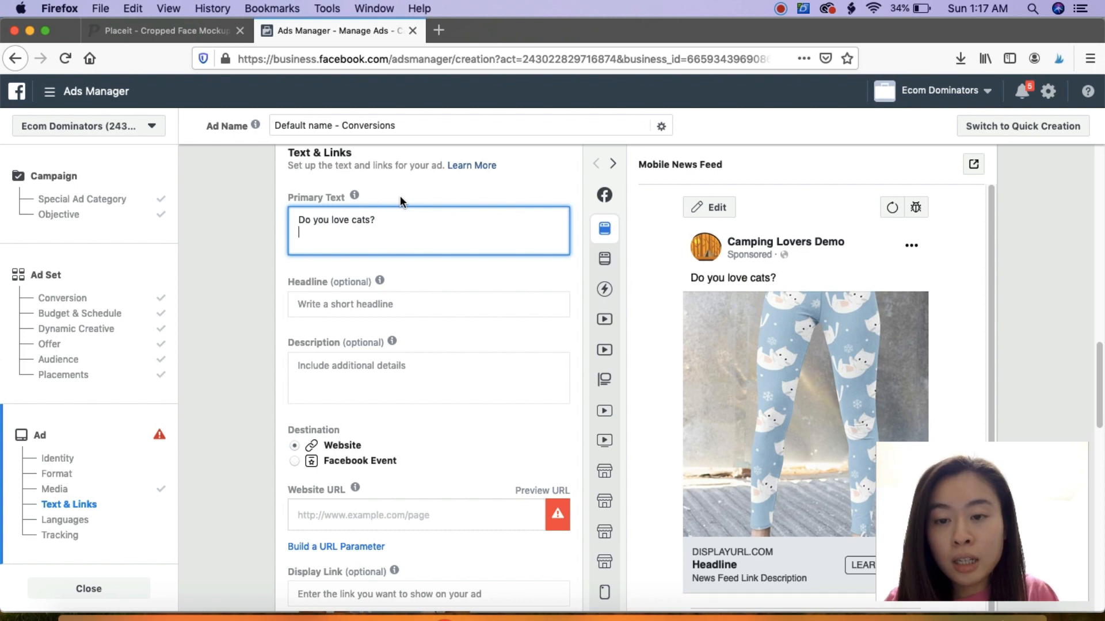
{"action": "type", "text": "Grab your"}
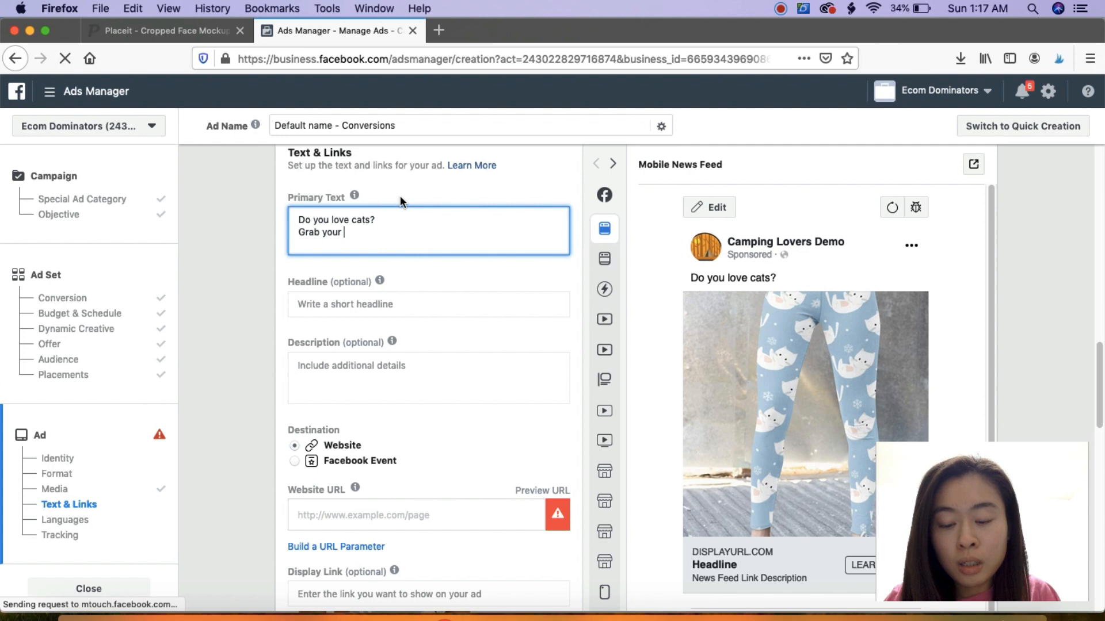
{"action": "key", "text": "BackSpace"}
{"action": "type", "text": "s here>"}
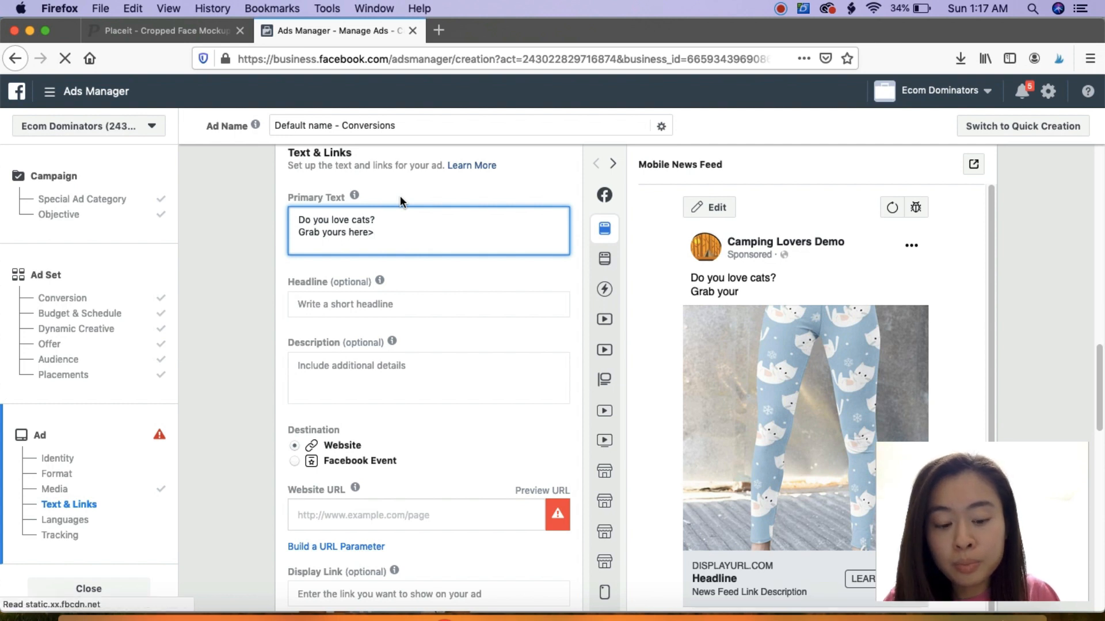
{"action": "type", "text": ">"}
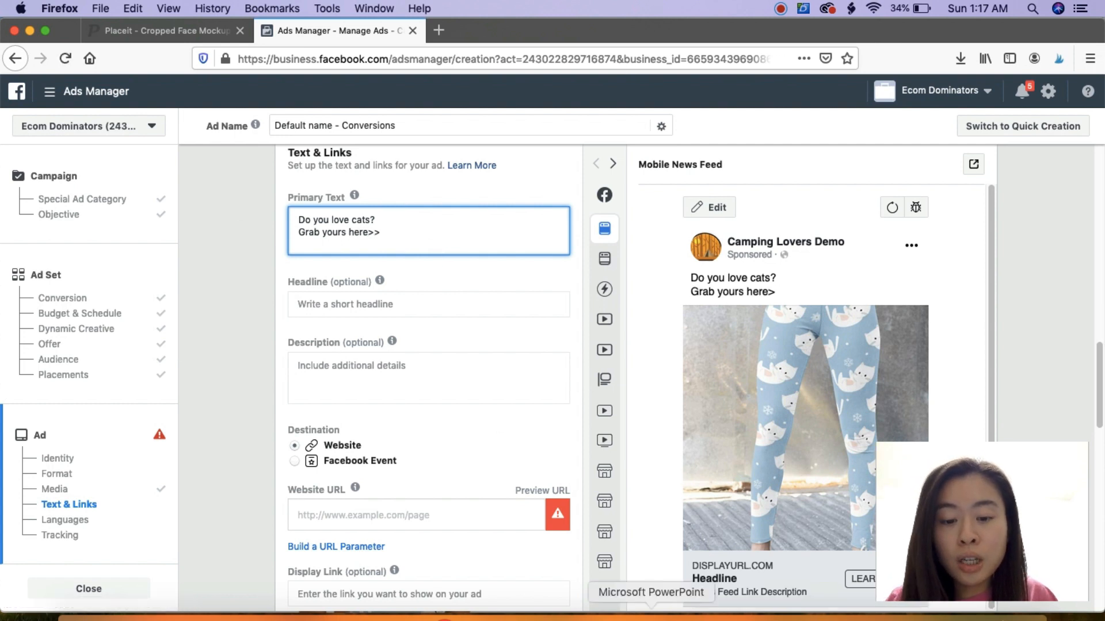
- Copy the Demo Cat leggings product page URL from Chrome and paste it after "Grab yours here>>" in the Firefox ad's primary text
{"action": "left_click", "coordinate": [555, 613]}
{"action": "left_click", "coordinate": [370, 66]}
{"action": "key", "text": "super+c"}
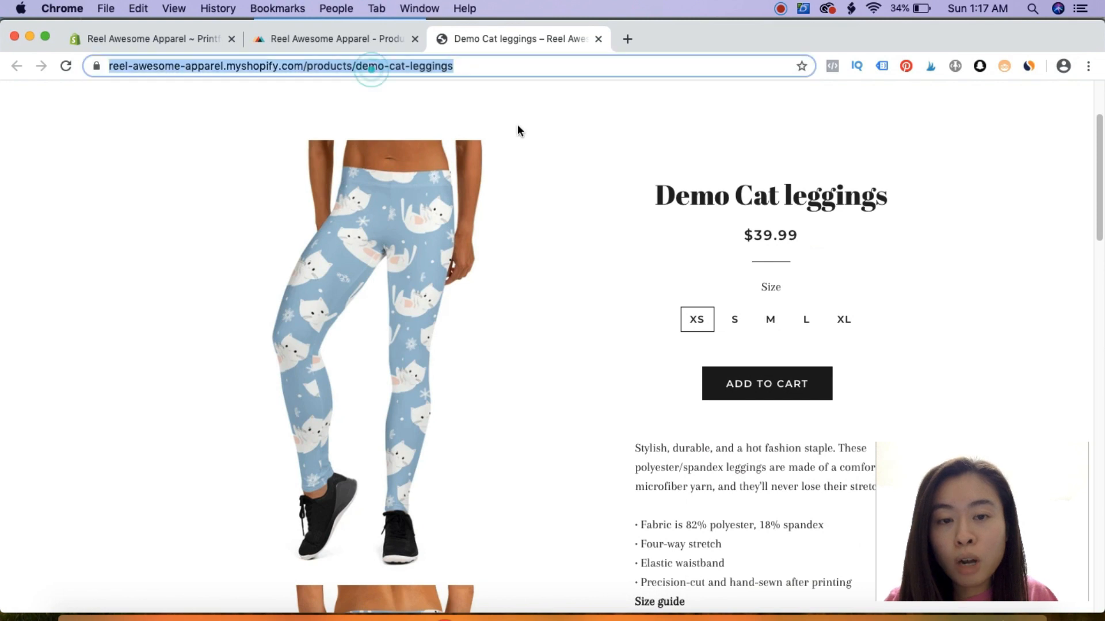
{"action": "left_click", "coordinate": [488, 613]}
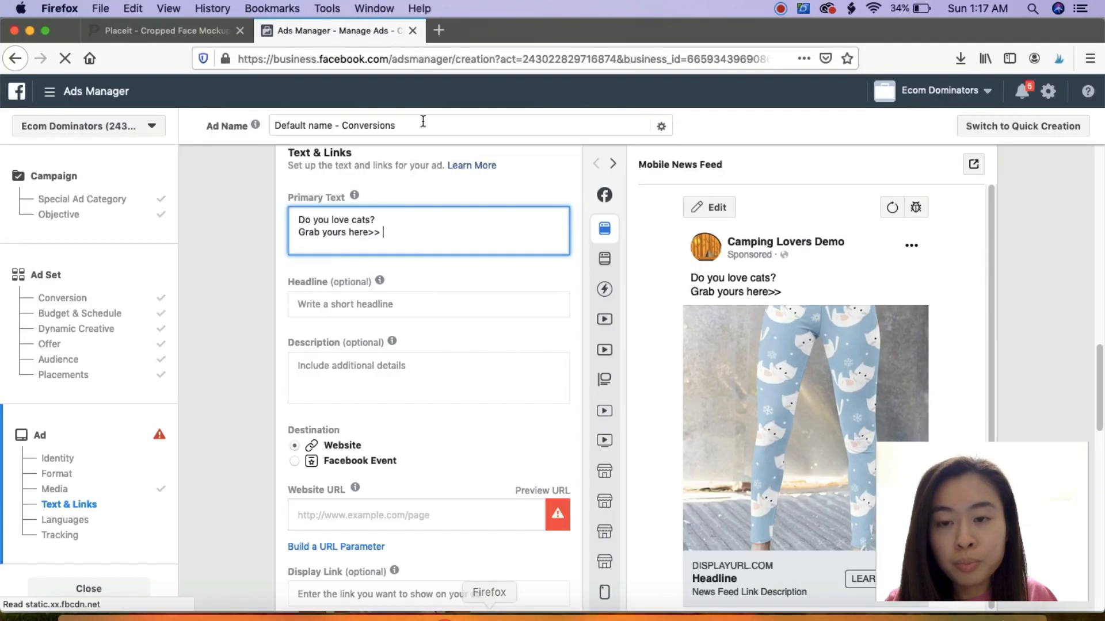
{"action": "key", "text": "super+v"}
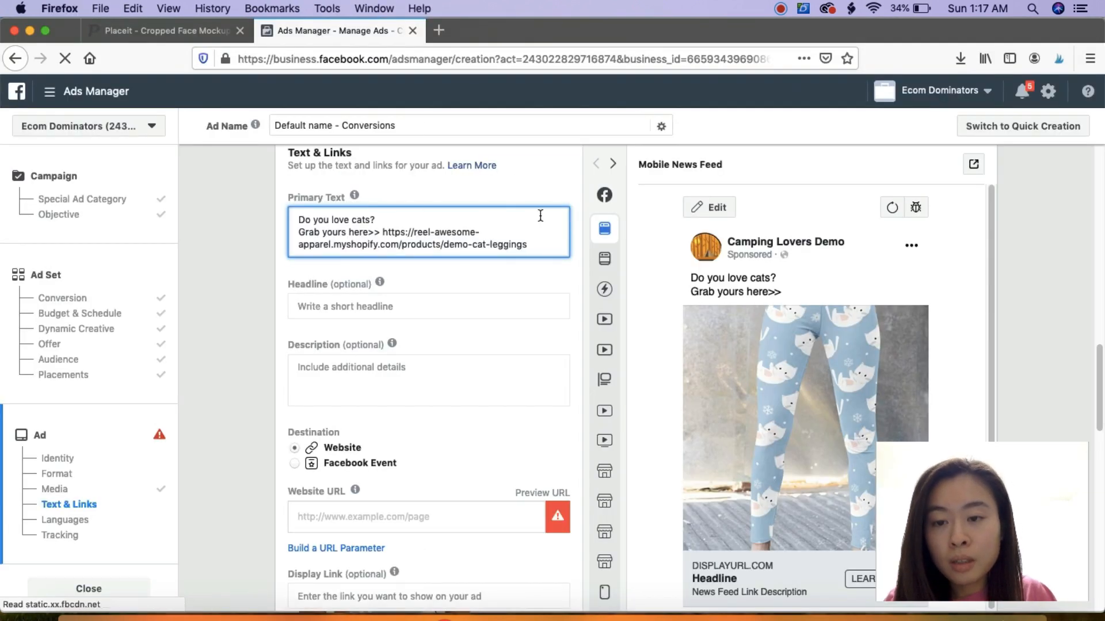
- Add the line "Limited time only" below the product link in the primary text
{"action": "key", "text": "Return"}
{"action": "type", "text": "Limited "}
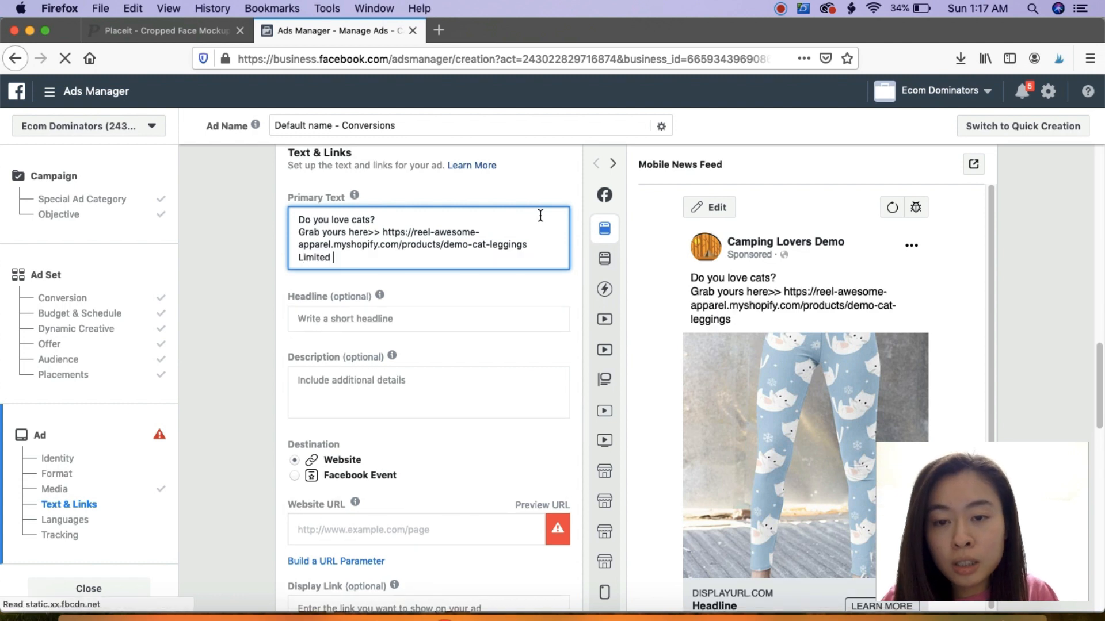
{"action": "type", "text": "time o"}
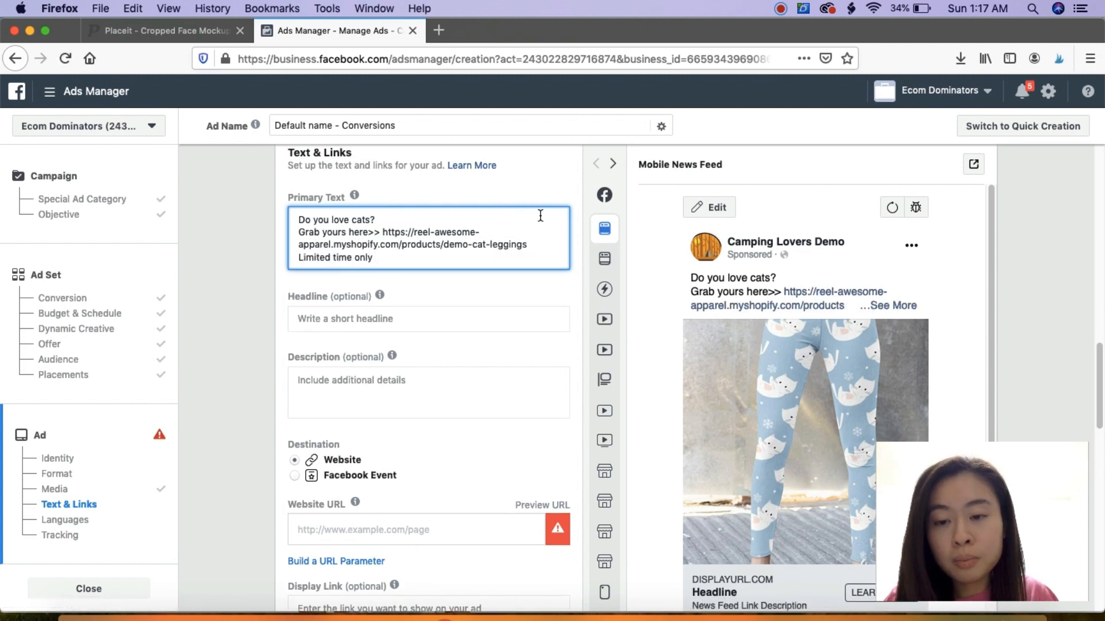
{"action": "type", "text": "nly"}
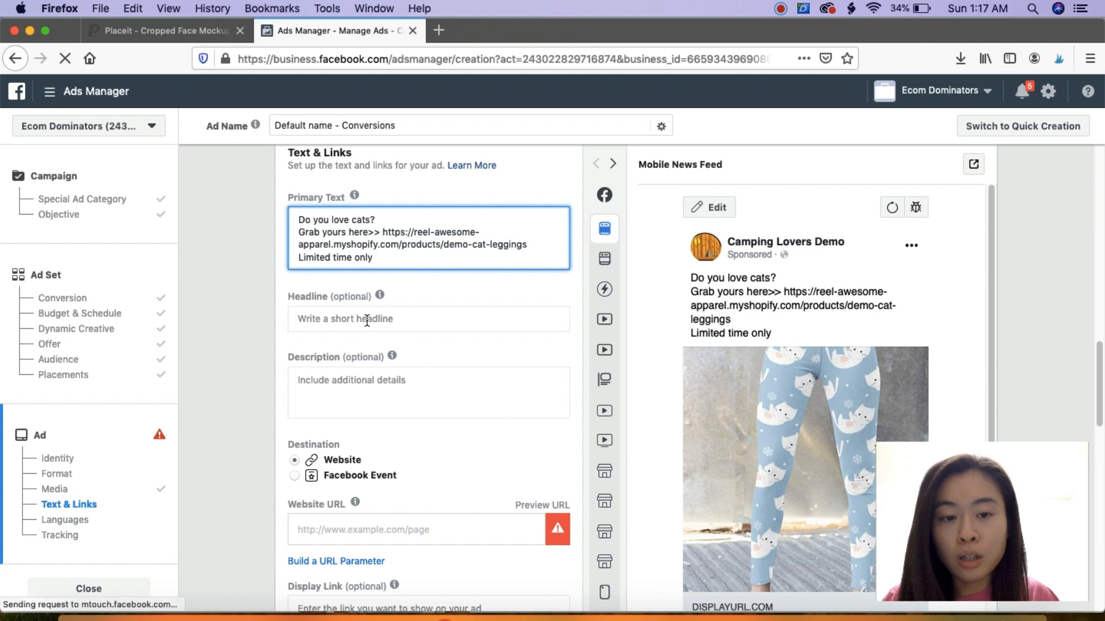
- Set the ad headline to "Cute Cat Leggings"
{"action": "scroll", "coordinate": [374, 318], "scroll_direction": "down", "scroll_amount": 1}
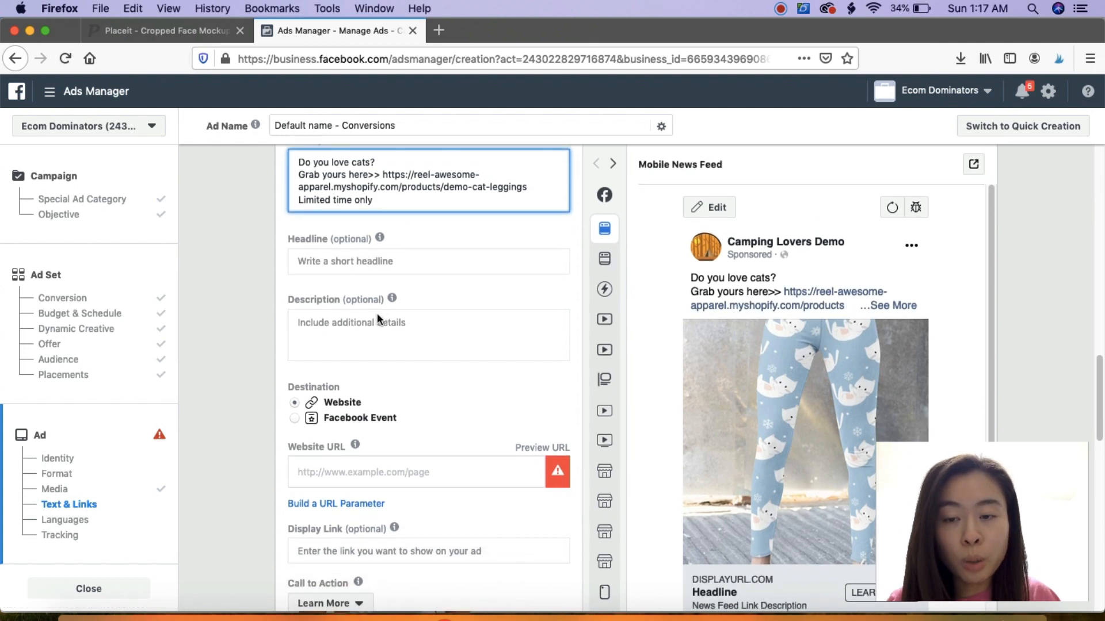
{"action": "left_click", "coordinate": [384, 263]}
{"action": "mouse_move", "coordinate": [384, 238]}
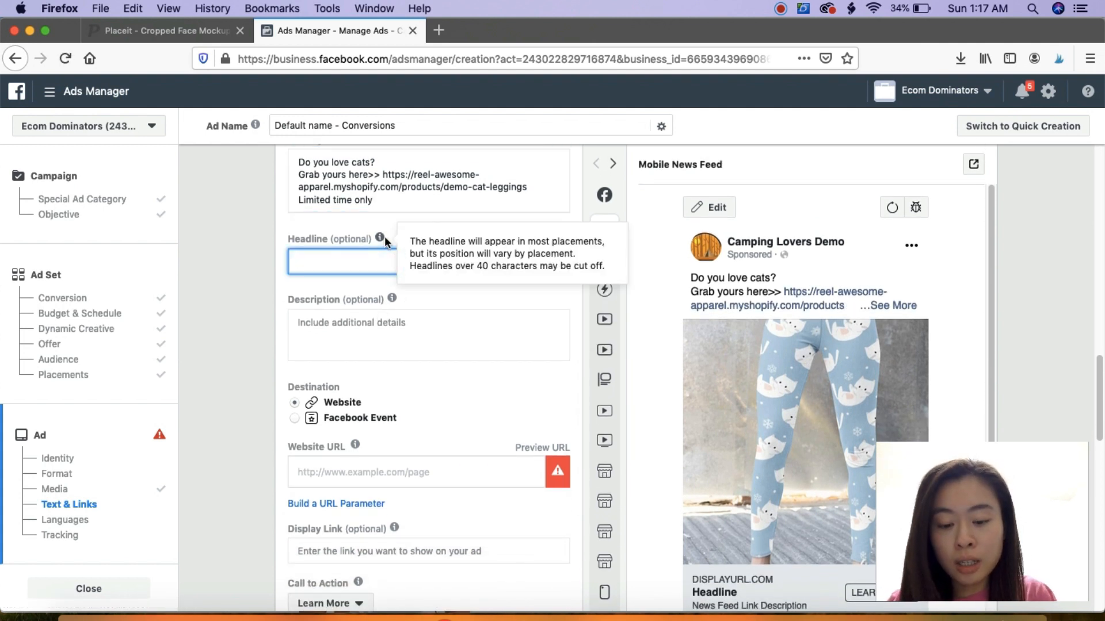
{"action": "type", "text": "Cute C"}
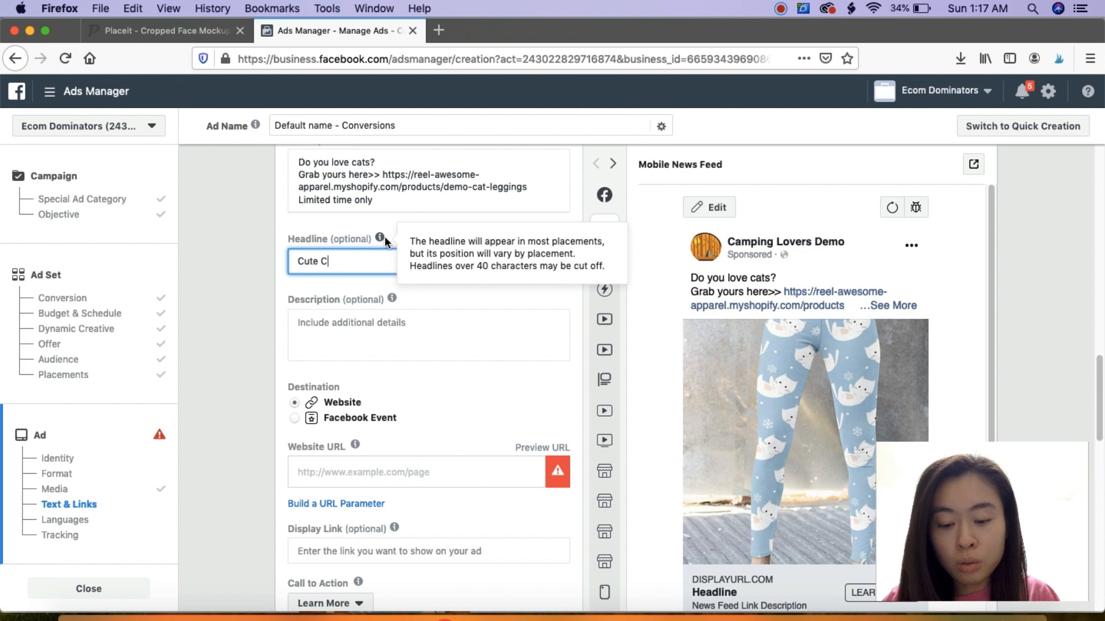
{"action": "type", "text": "at Leggings"}
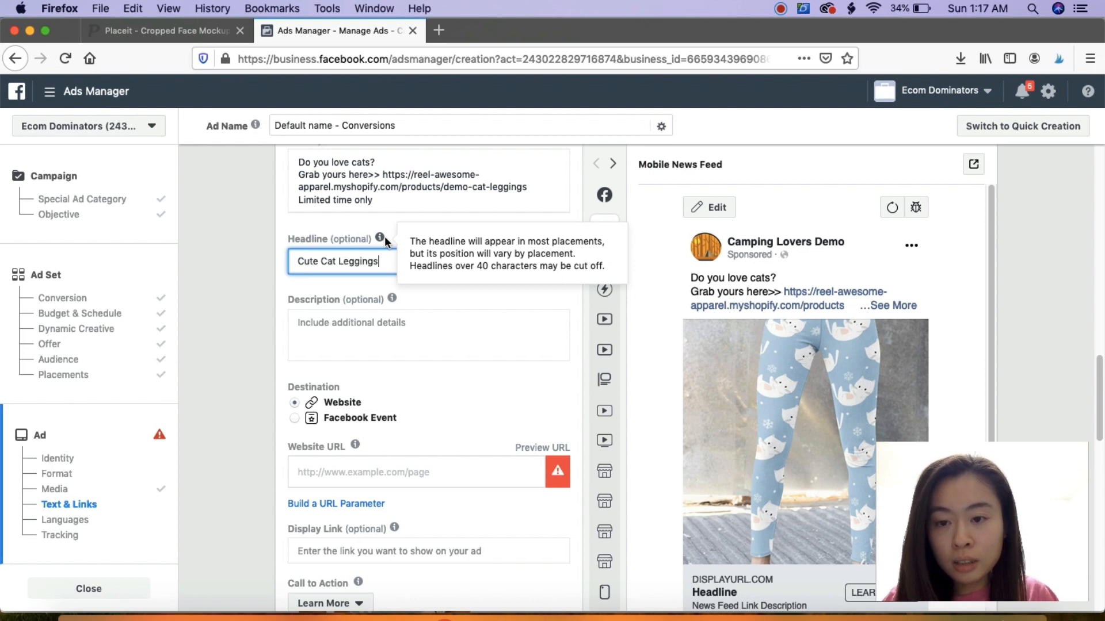
- Enter "Limited supplies. Get your now!" as the ad description
{"action": "scroll", "coordinate": [396, 367], "scroll_direction": "down", "scroll_amount": 2}
{"action": "left_click", "coordinate": [357, 268]}
{"action": "type", "text": "Limited supplies."}
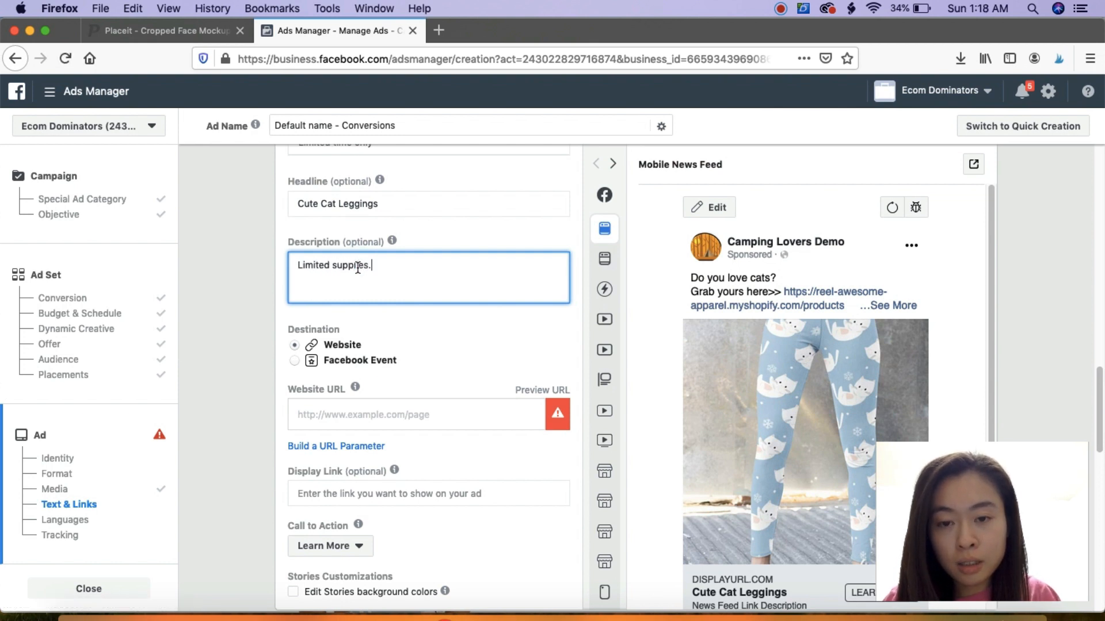
{"action": "type", "text": " Get you"}
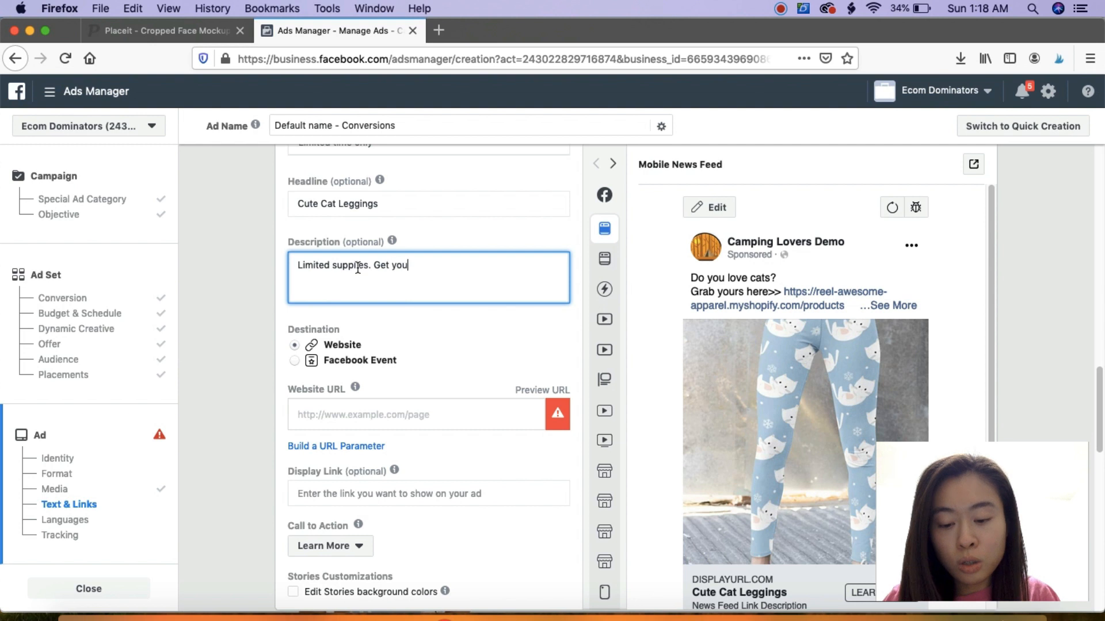
{"action": "type", "text": "r"}
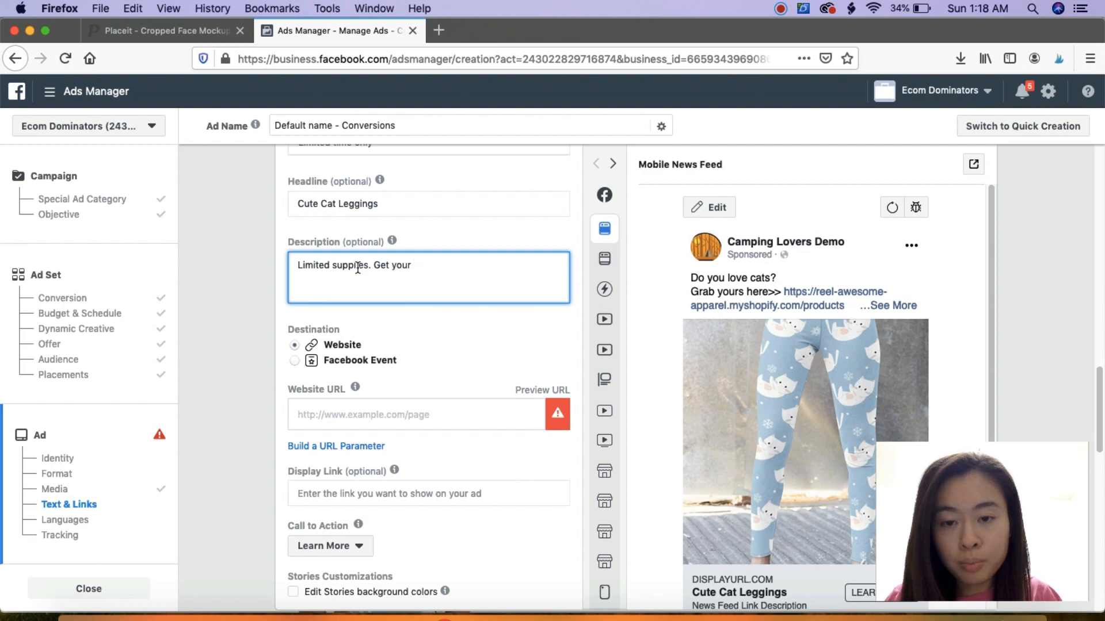
{"action": "type", "text": " now!"}
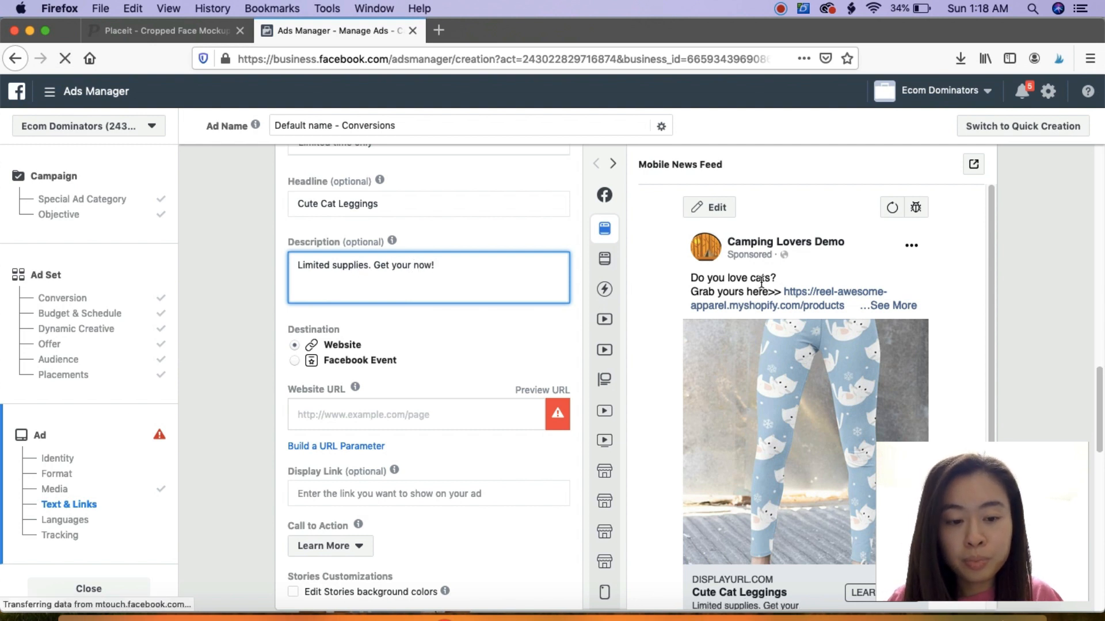
- Set the call to action to Shop Now and paste the copied demo-cat-leggings product link as the website URL
{"action": "scroll", "coordinate": [446, 374], "scroll_direction": "down", "scroll_amount": 3}
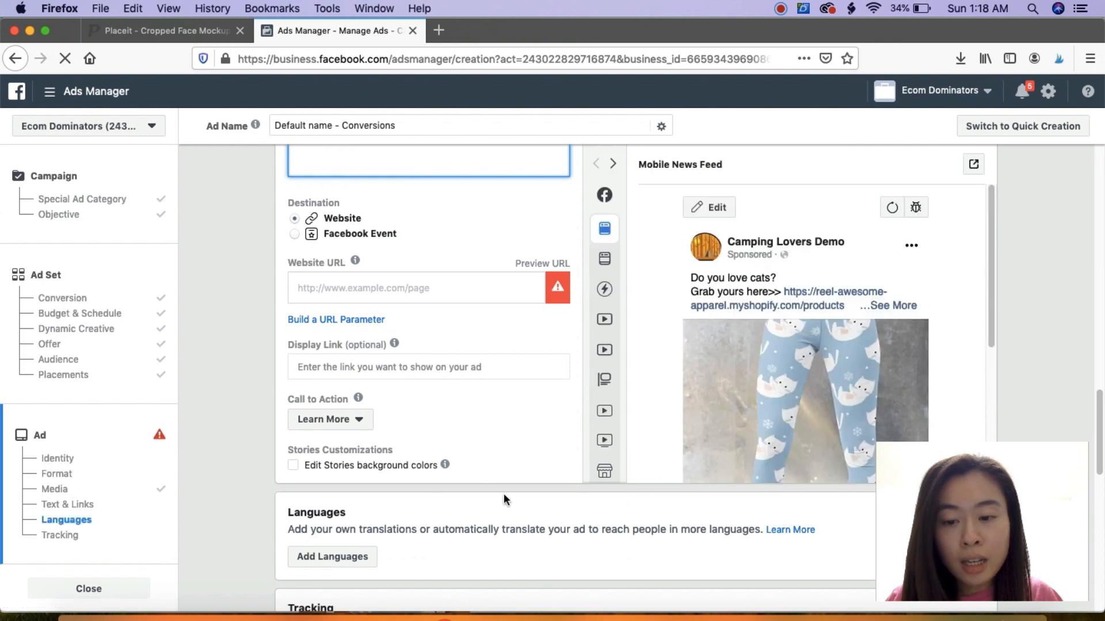
{"action": "left_click", "coordinate": [342, 423]}
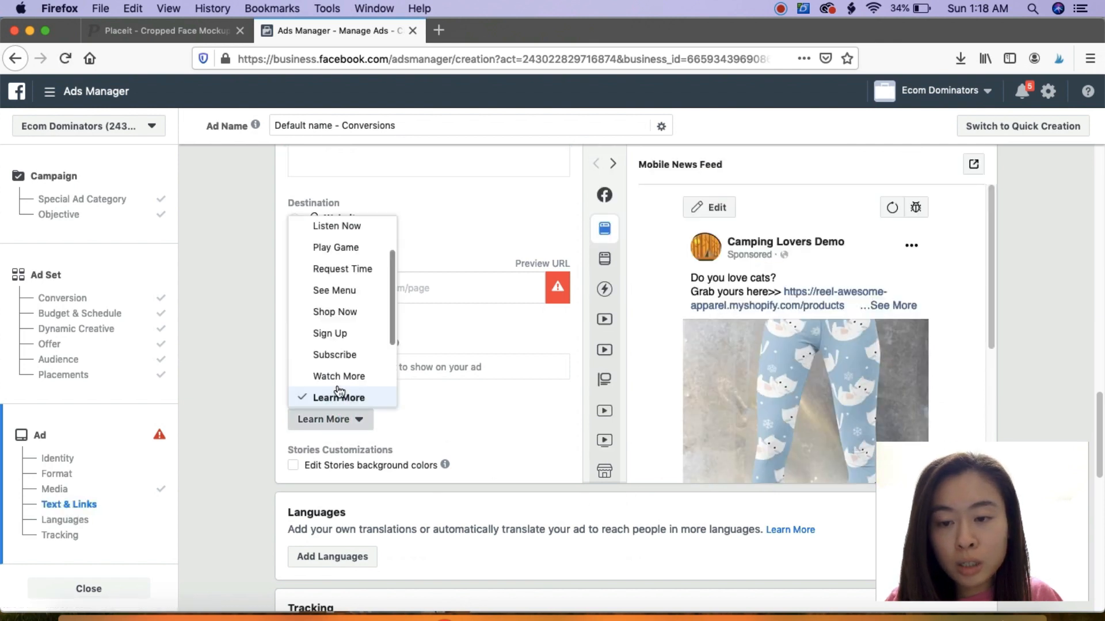
{"action": "left_click", "coordinate": [347, 314]}
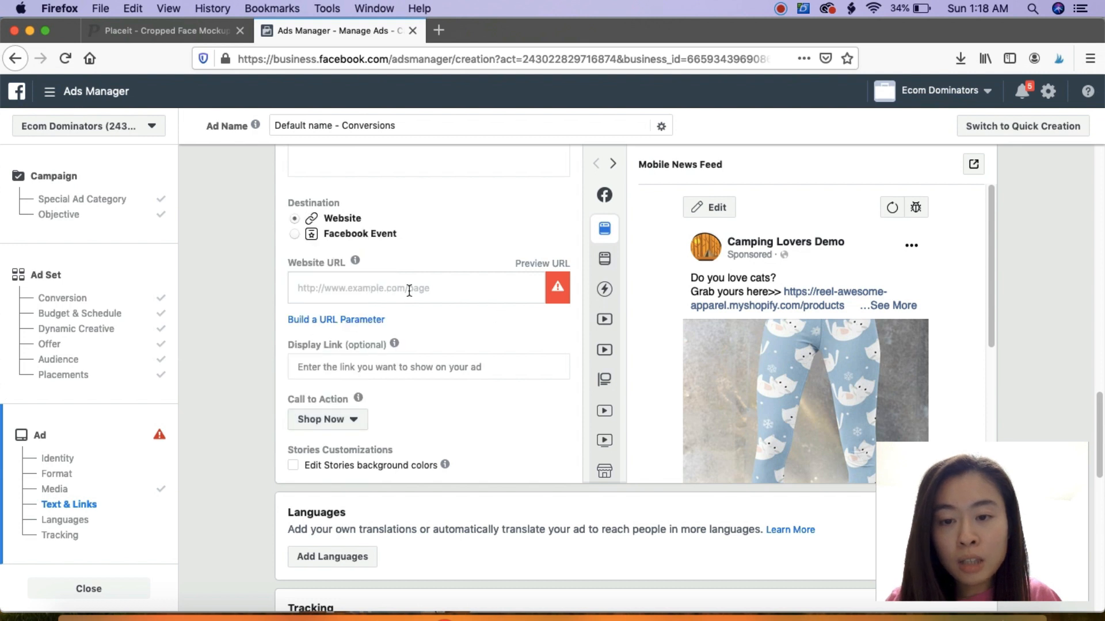
{"action": "mouse_move", "coordinate": [353, 268]}
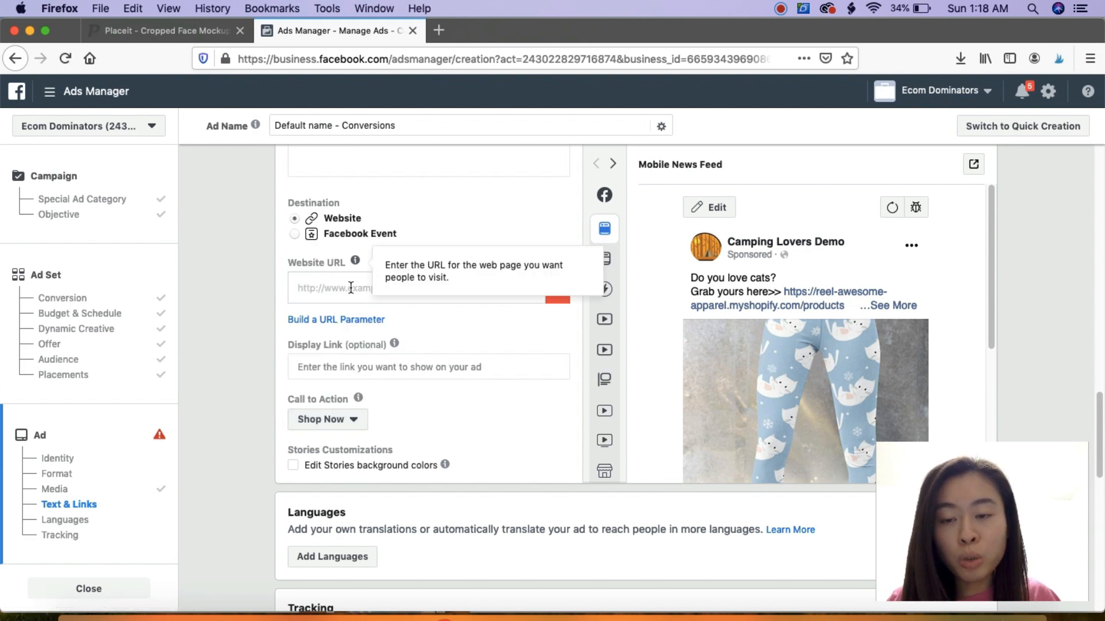
{"action": "left_click", "coordinate": [350, 287]}
{"action": "key", "text": "super+v"}
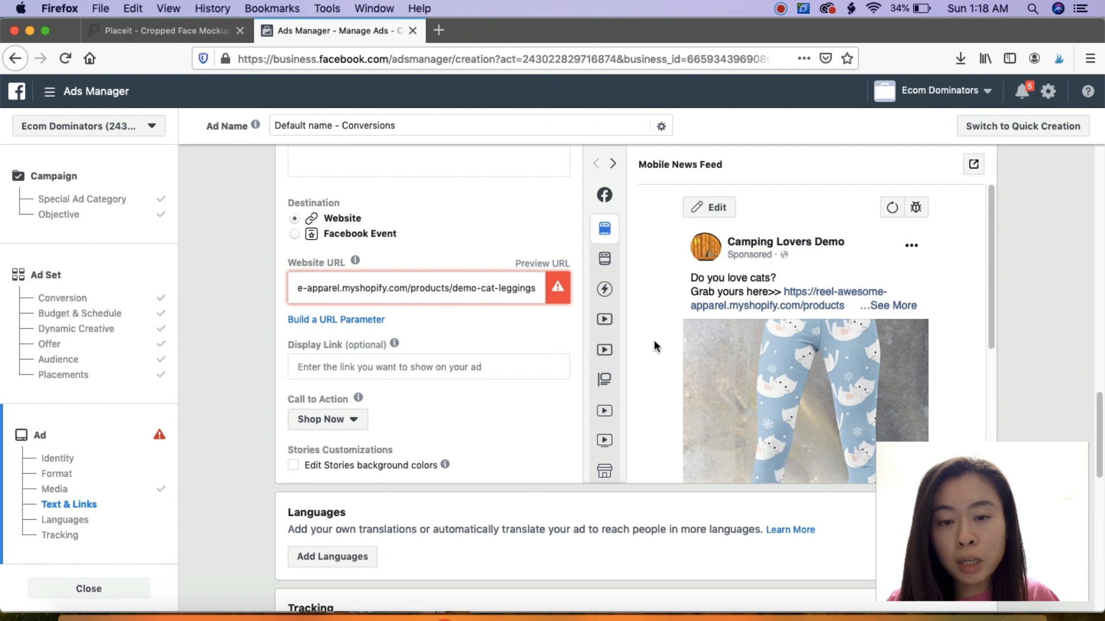
- Examine the Mobile News Feed preview, checking the ad's primary text, leggings image, headline, description and call to action
{"action": "scroll", "coordinate": [906, 264], "scroll_direction": "down", "scroll_amount": 5}
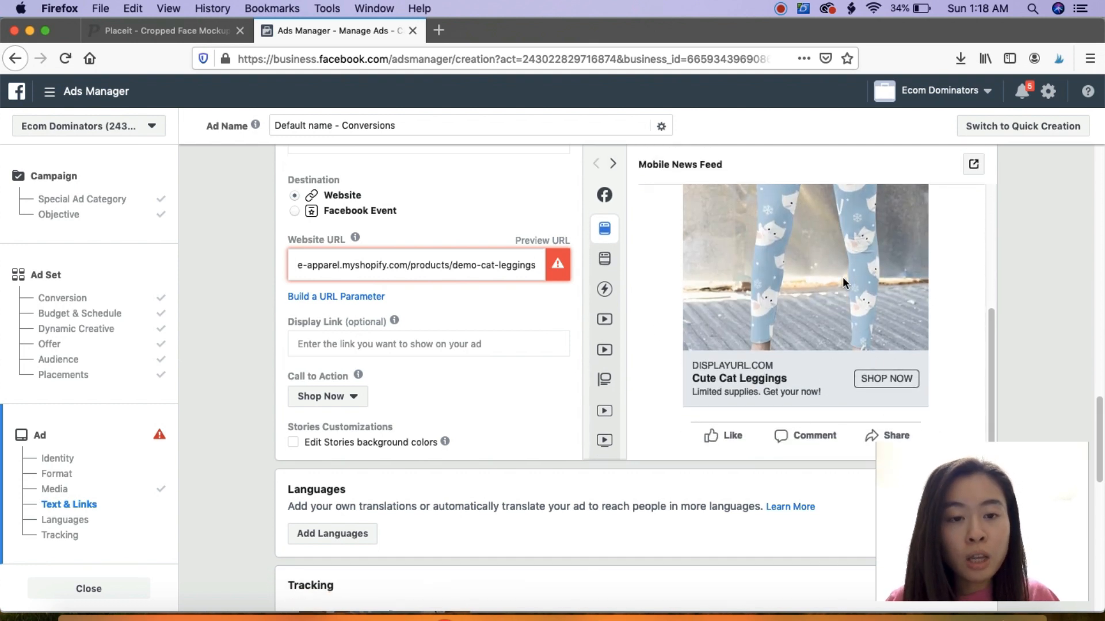
{"action": "scroll", "coordinate": [842, 282], "scroll_direction": "up", "scroll_amount": 3}
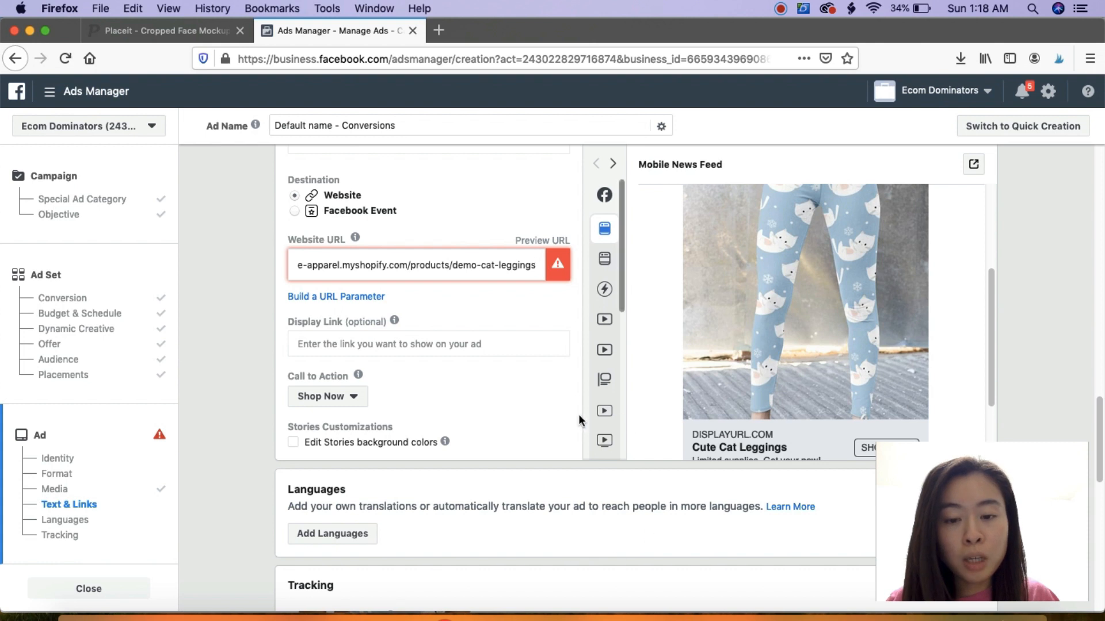
{"action": "scroll", "coordinate": [578, 413], "scroll_direction": "up", "scroll_amount": 2}
{"action": "left_click_drag", "start_coordinate": [1003, 565], "coordinate": [1002, 511]}
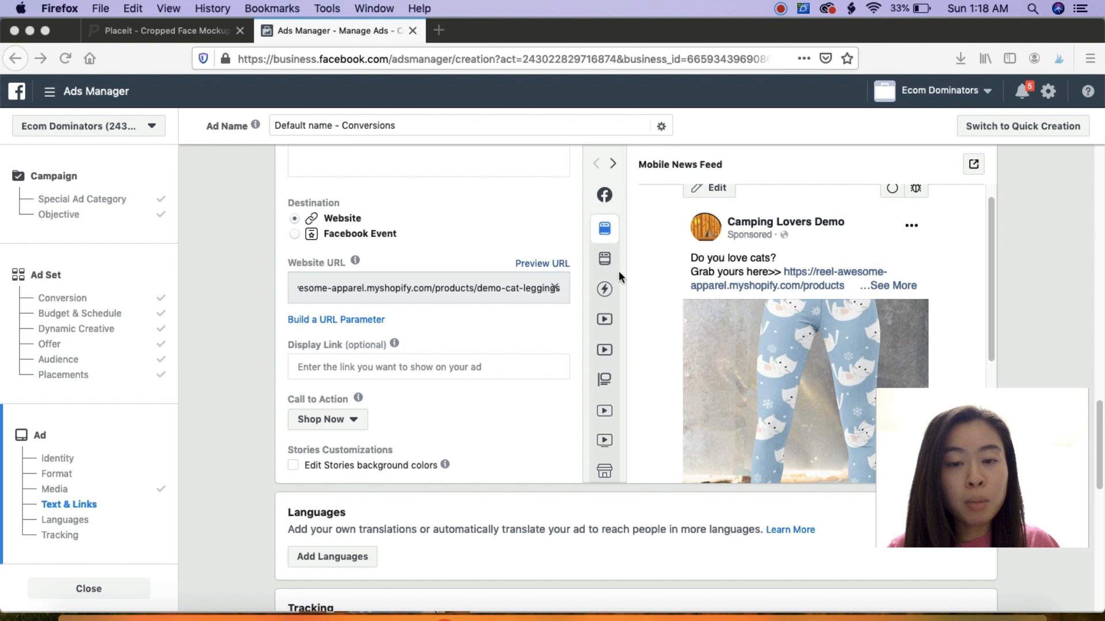
{"action": "scroll", "coordinate": [665, 364], "scroll_direction": "down", "scroll_amount": 1}
{"action": "scroll", "coordinate": [665, 365], "scroll_direction": "down", "scroll_amount": 5}
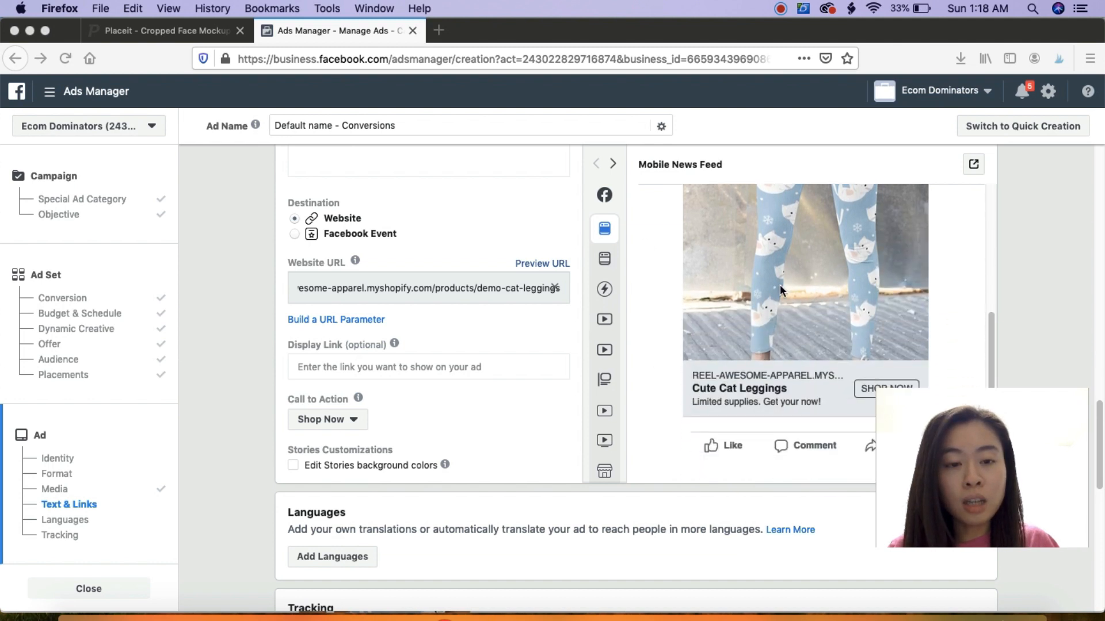
{"action": "scroll", "coordinate": [748, 288], "scroll_direction": "up", "scroll_amount": 2}
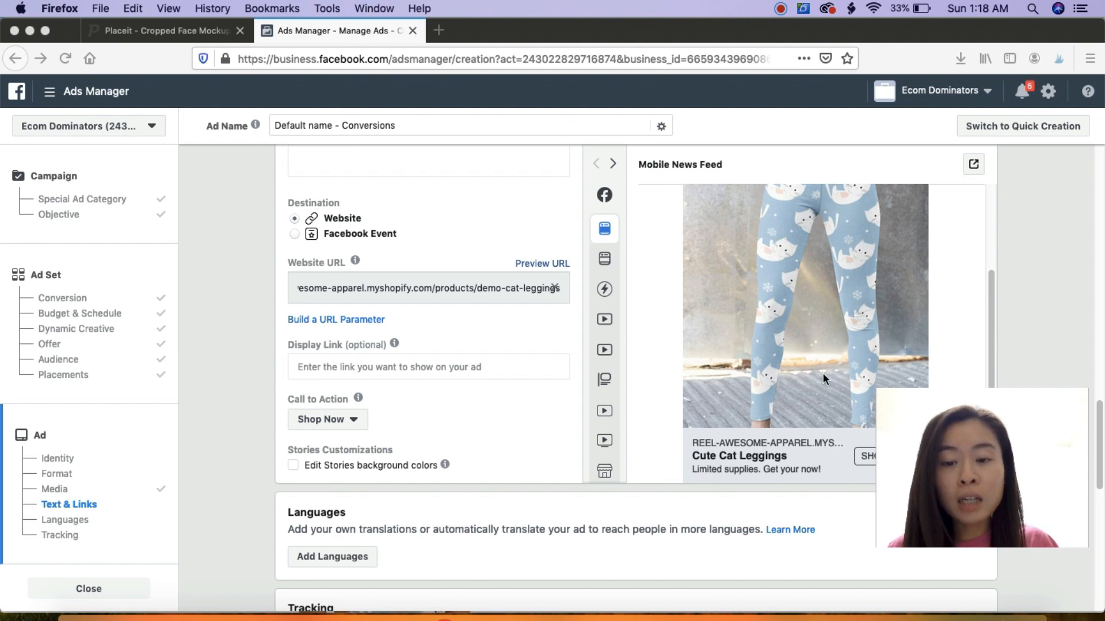
{"action": "scroll", "coordinate": [823, 373], "scroll_direction": "down", "scroll_amount": 3}
- Review the ad's tracking settings, including the Facebook Pixel, offline events and URL parameters, down to the confirmation options
{"action": "scroll", "coordinate": [764, 534], "scroll_direction": "down", "scroll_amount": 5}
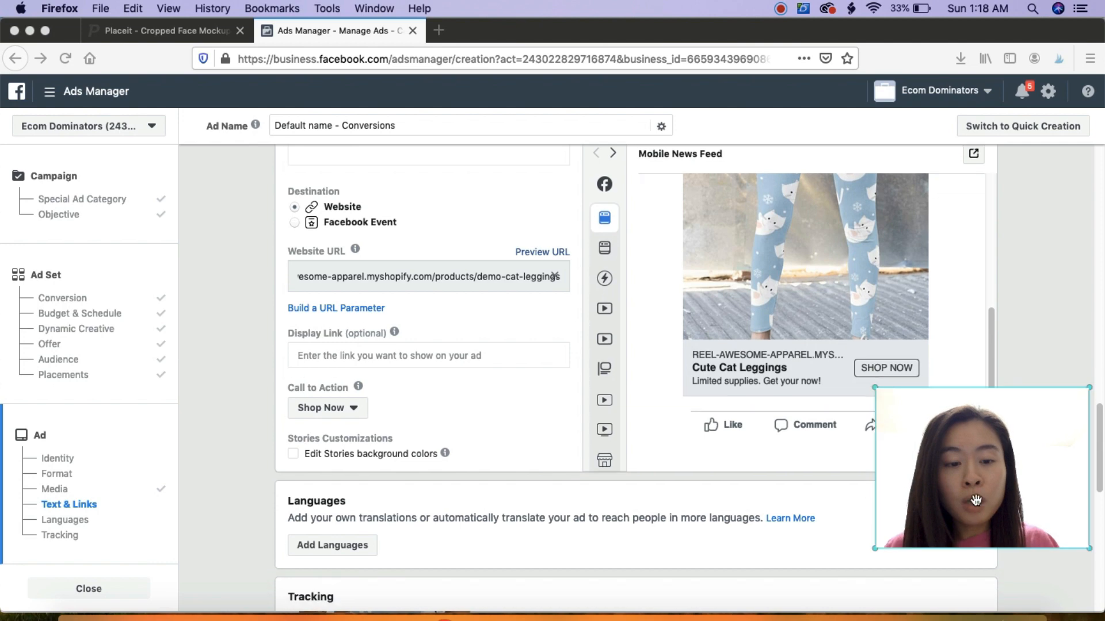
{"action": "scroll", "coordinate": [1037, 318], "scroll_direction": "down", "scroll_amount": 10}
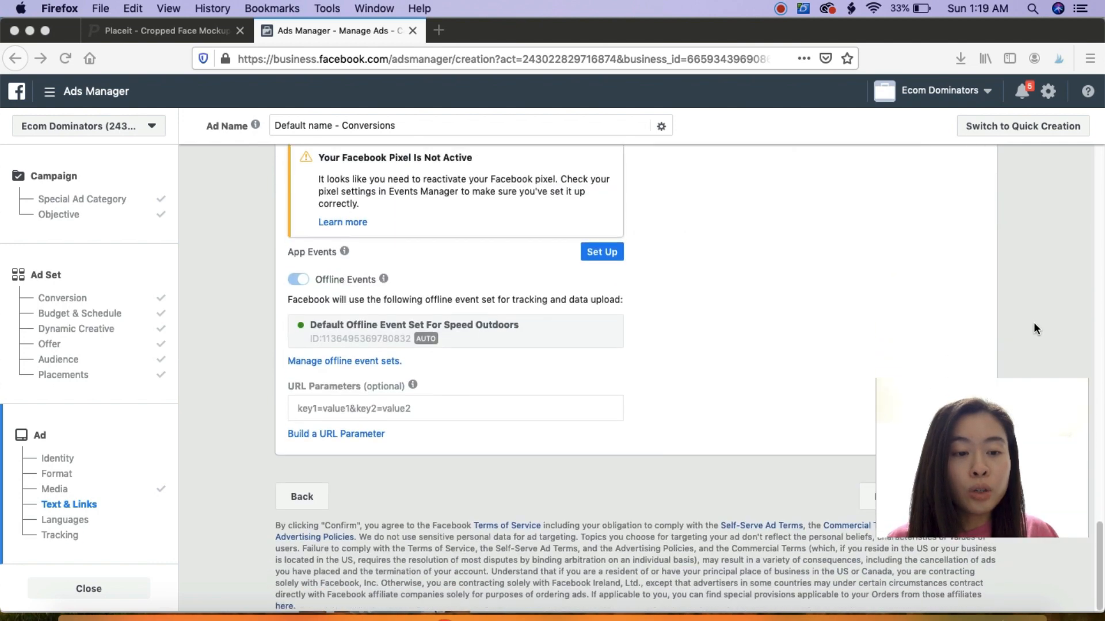
{"action": "scroll", "coordinate": [1012, 369], "scroll_direction": "up", "scroll_amount": 4}
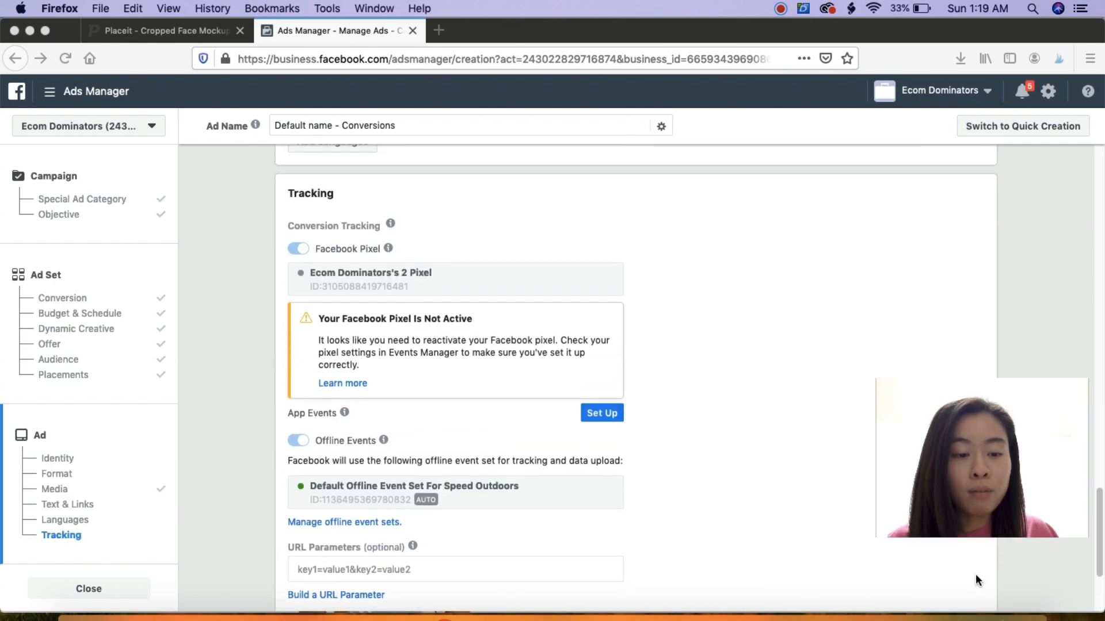
{"action": "scroll", "coordinate": [976, 579], "scroll_direction": "down", "scroll_amount": 2}
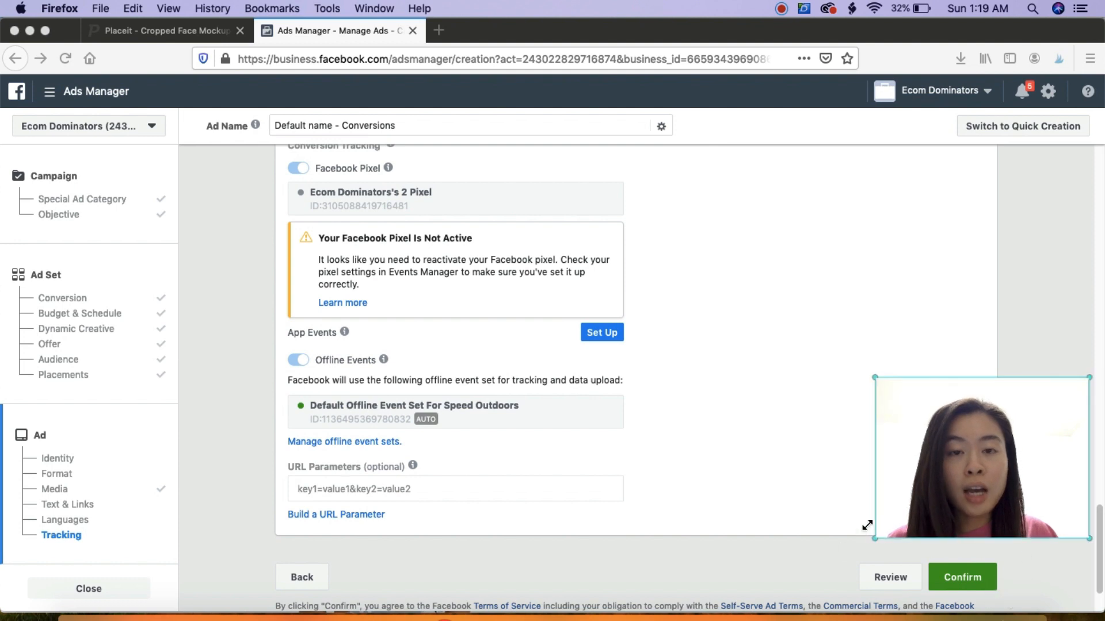